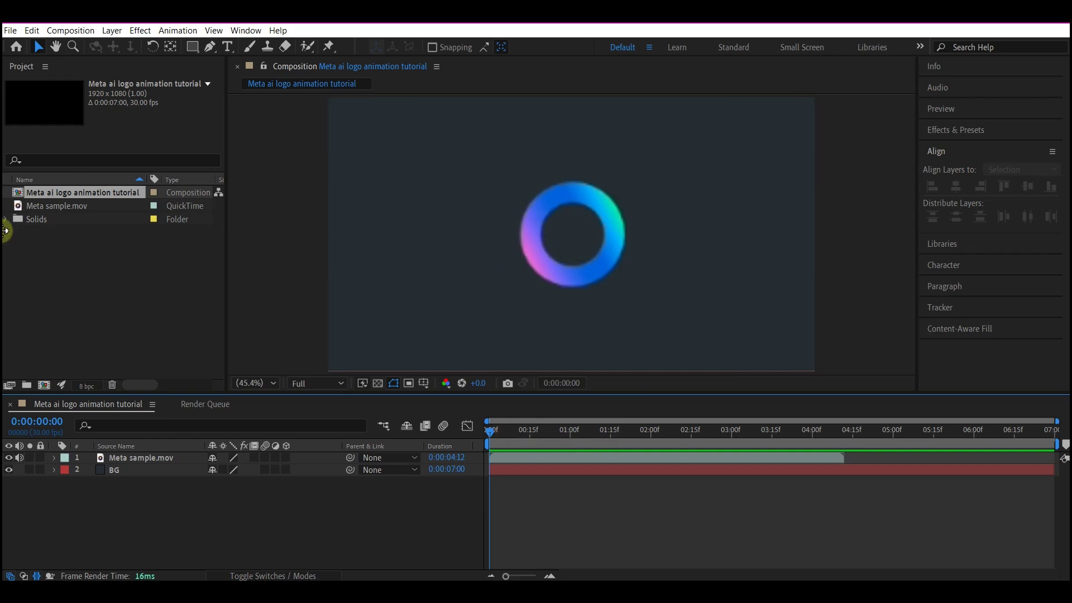
# - Scrub the Meta sample.mov clip to 0:00:01:18 to examine how the ring moves over the BG layer
pyautogui.click(113, 470)
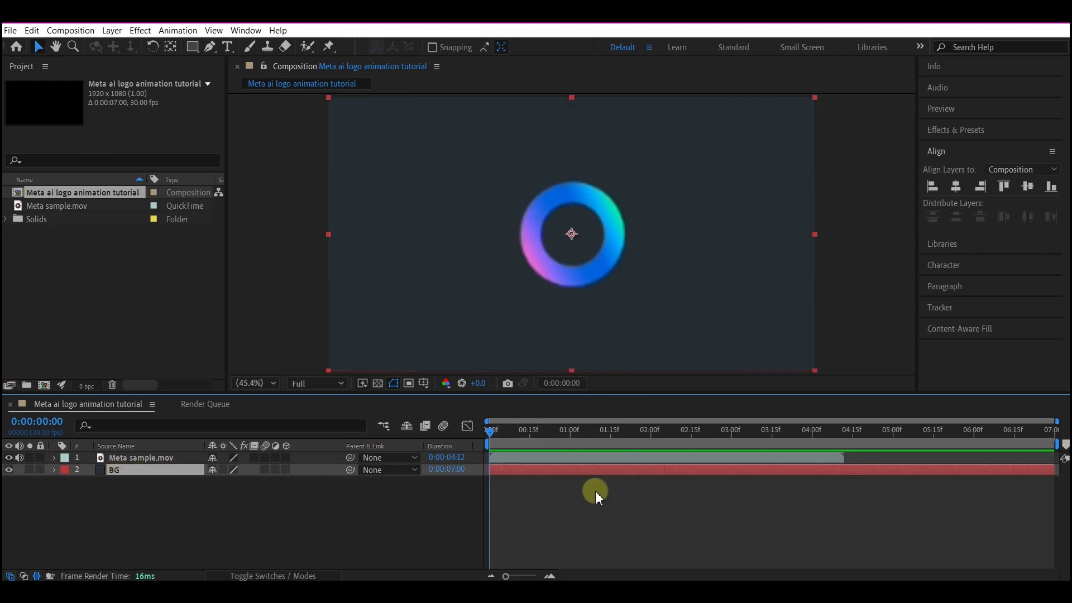
pyautogui.click(120, 457)
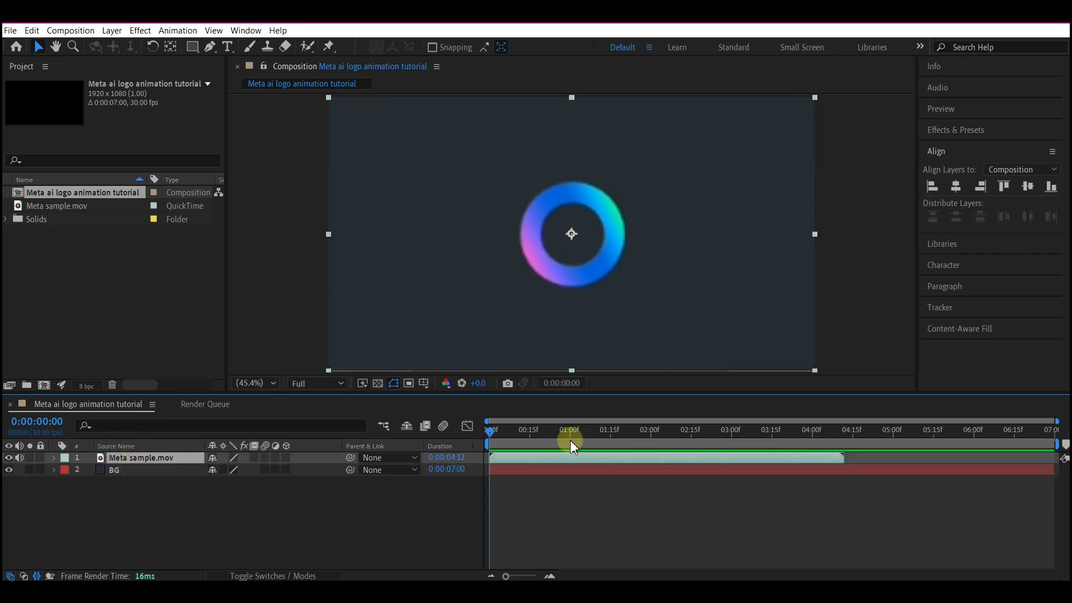
pyautogui.moveTo(492, 434); pyautogui.dragTo(618, 385)
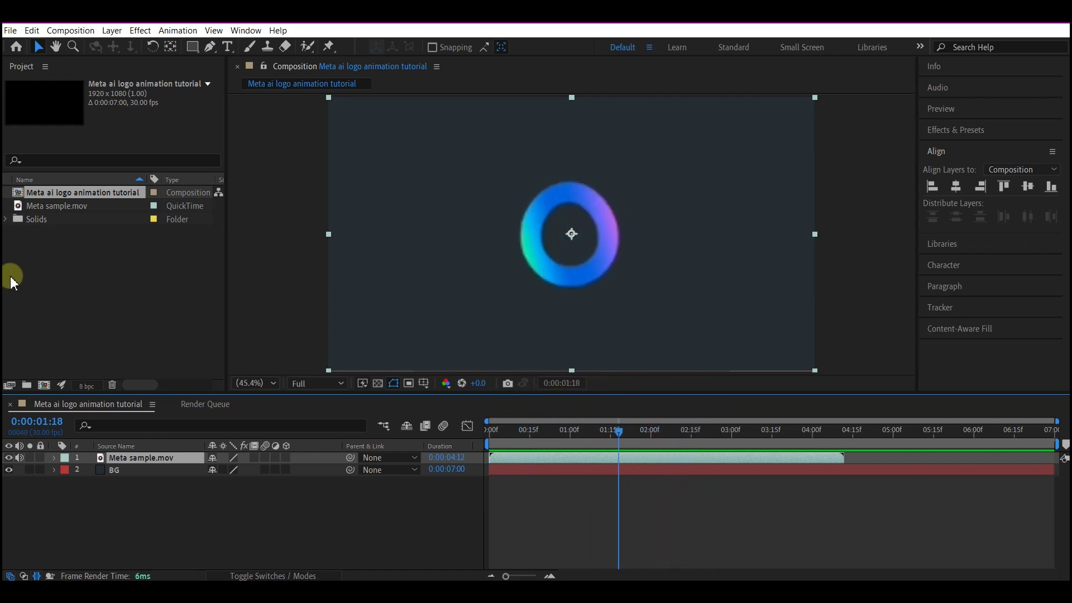
# - Duplicate the BG layer and place the copy above the Meta sample.mov layer
pyautogui.click(120, 474)
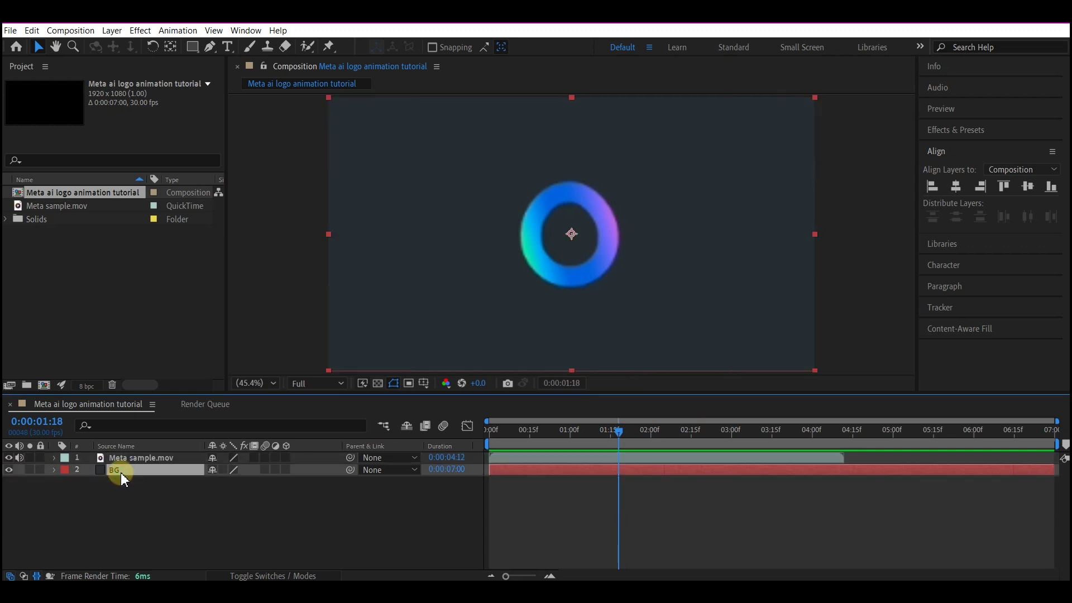
pyautogui.hotkey('ctrl', 'd')
pyautogui.moveTo(121, 472); pyautogui.dragTo(131, 455)
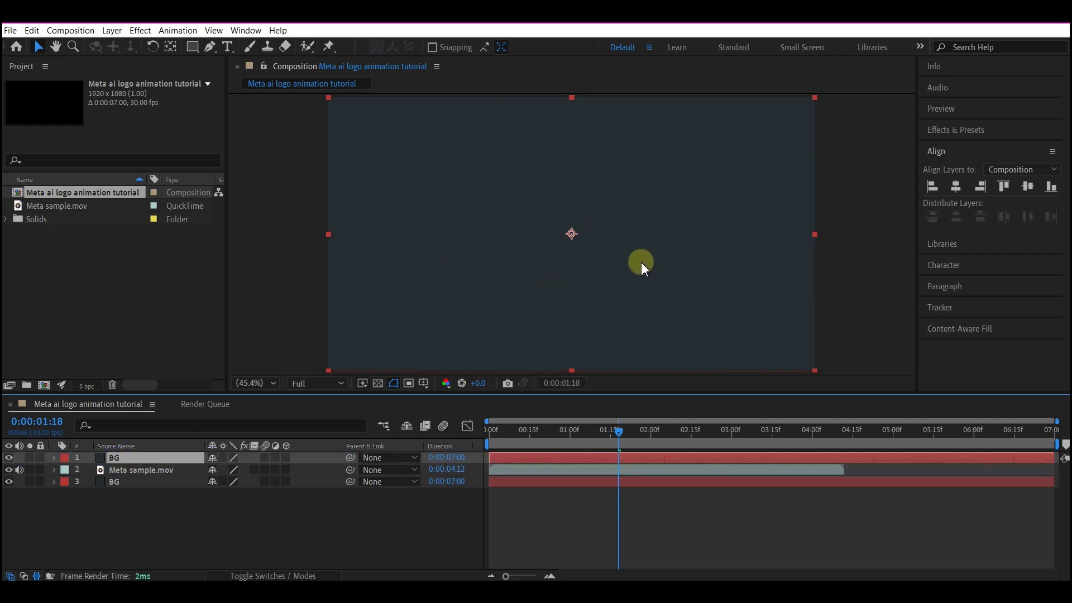
# - Set the top BG copy's opacity to 0% and rename the layer "stroke"
pyautogui.click(157, 459)
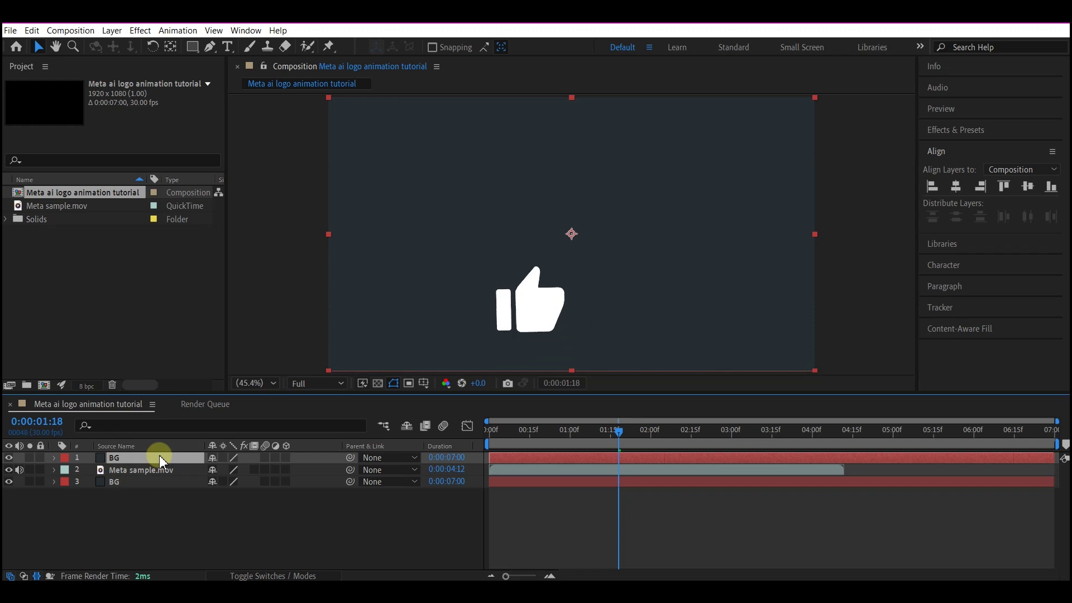
pyautogui.press('t')
pyautogui.moveTo(218, 469); pyautogui.dragTo(5, 507)
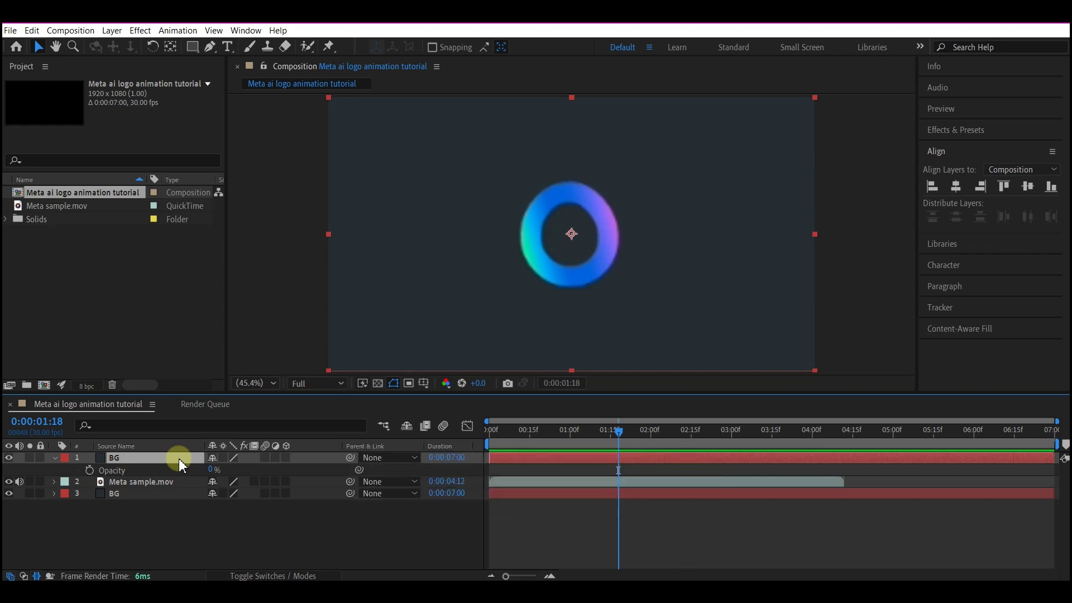
pyautogui.press('Return')
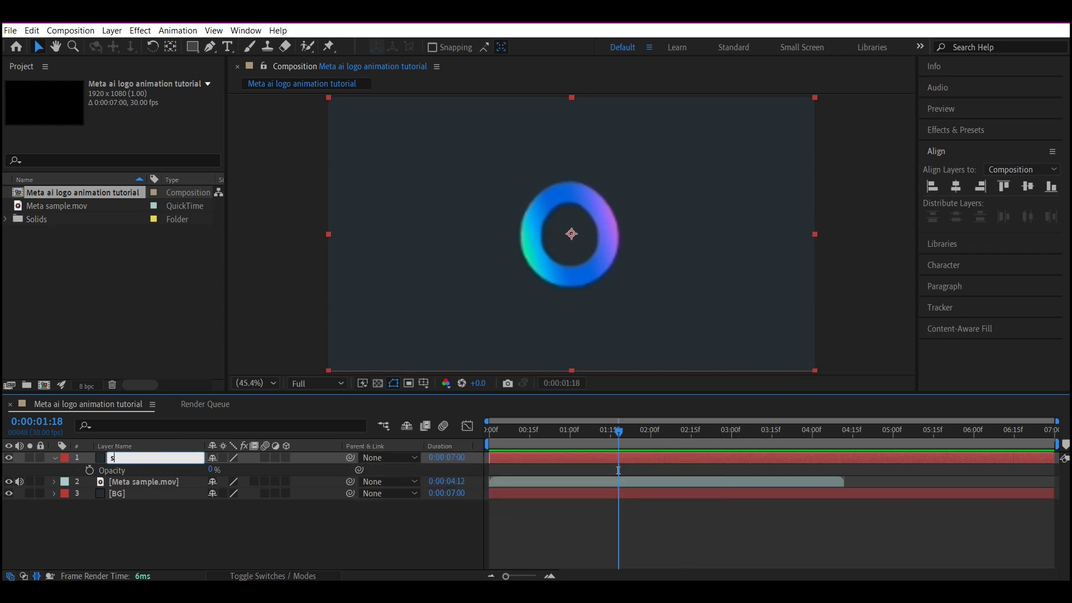
pyautogui.write('stroke')
pyautogui.press('Return')
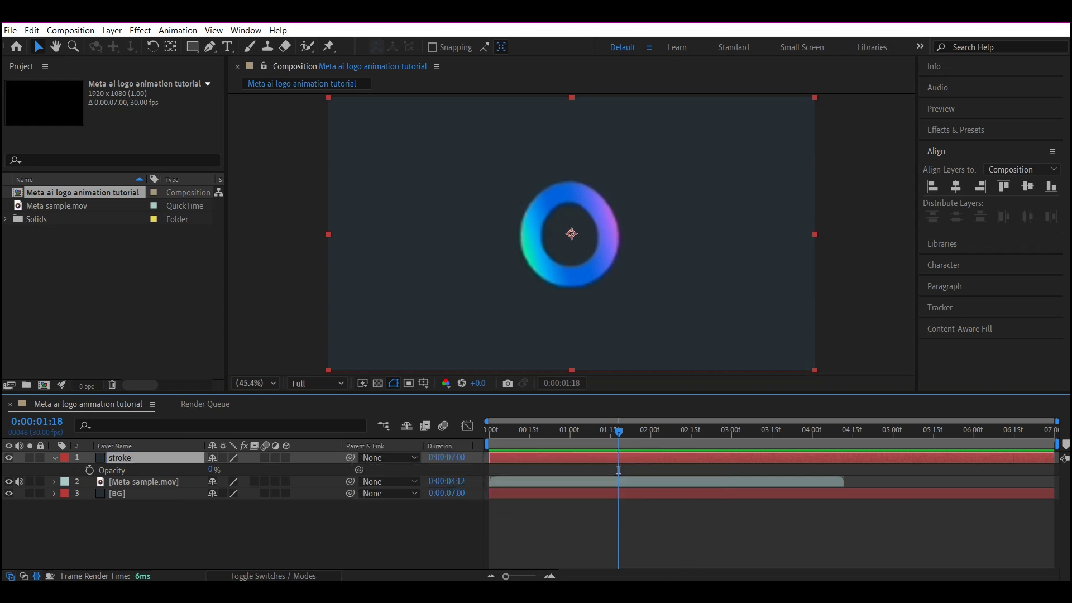
# - At 0:00:01:27, draw a closed figure-eight mask on the stroke layer with the Pen tool, tracing the centre of the sample logo
pyautogui.click(210, 46)
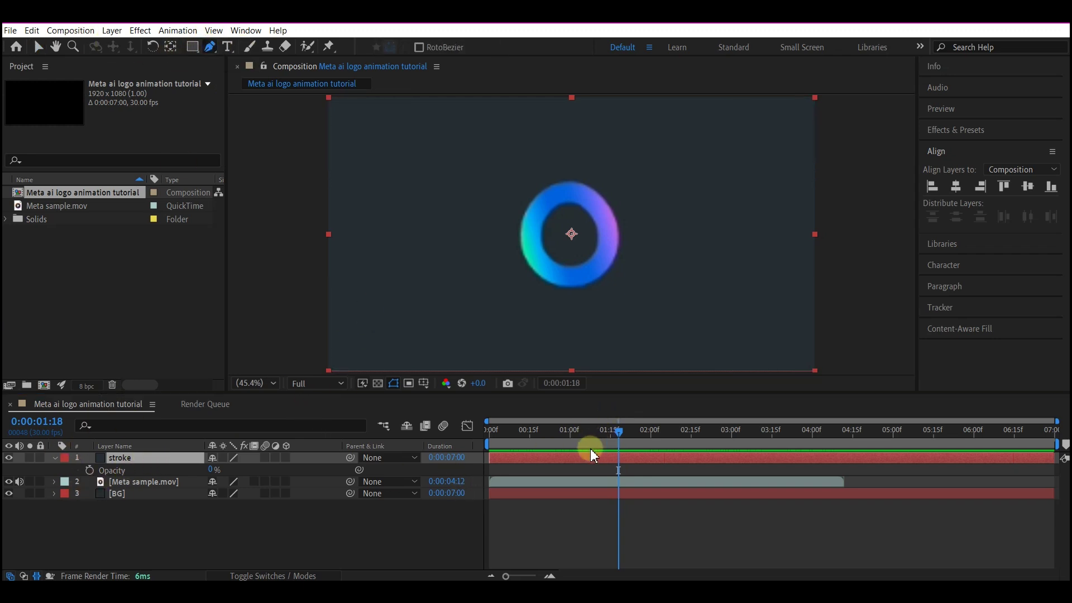
pyautogui.click(628, 430)
pyautogui.moveTo(629, 432); pyautogui.dragTo(645, 441)
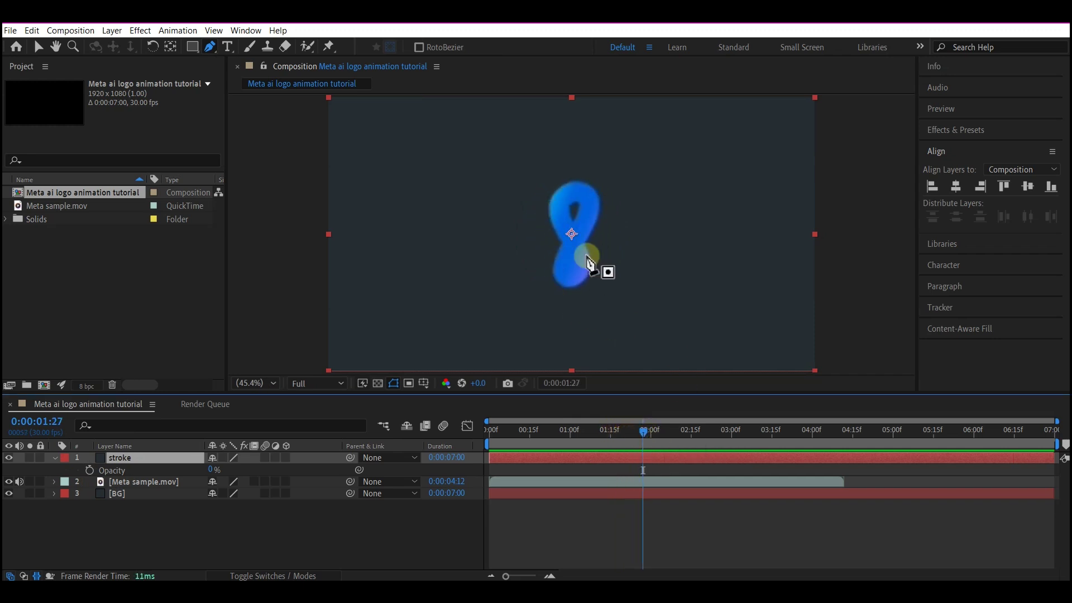
pyautogui.scroll(1, 569, 251)
pyautogui.scroll(4, 567, 245)
pyautogui.scroll(-2, 567, 244)
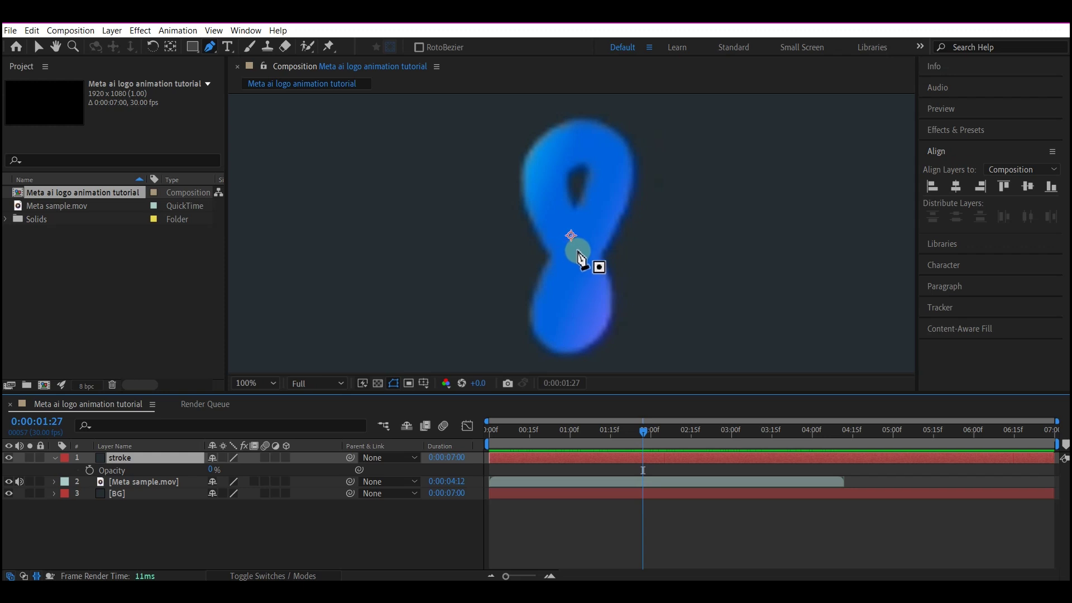
pyautogui.click(577, 251)
pyautogui.moveTo(545, 195); pyautogui.dragTo(537, 179)
pyautogui.moveTo(613, 166); pyautogui.dragTo(655, 221)
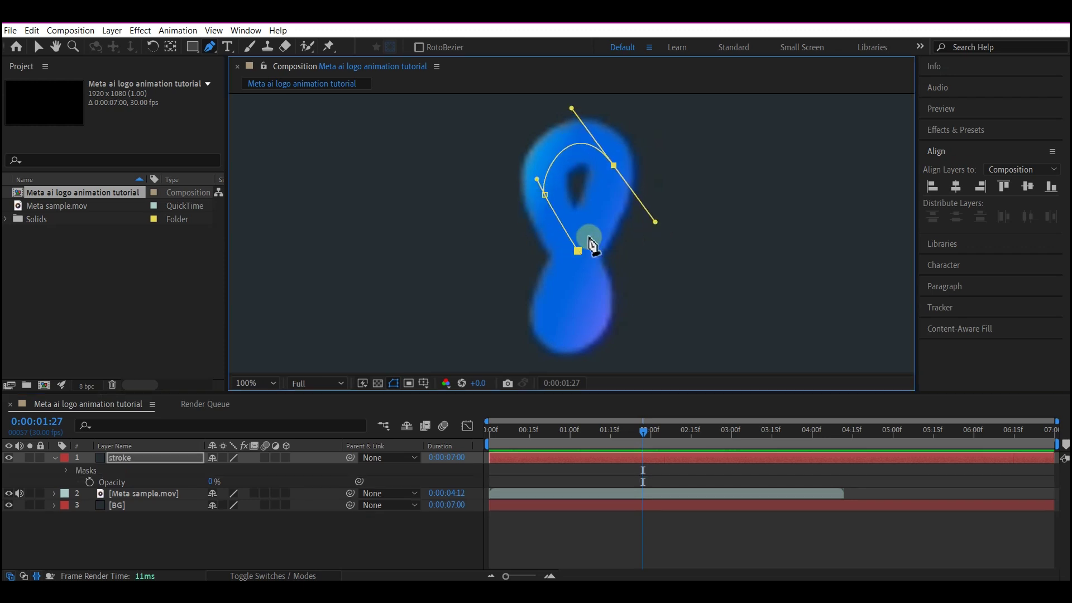
pyautogui.moveTo(584, 240); pyautogui.dragTo(567, 282)
pyautogui.moveTo(547, 330); pyautogui.dragTo(595, 301)
pyautogui.click(579, 249)
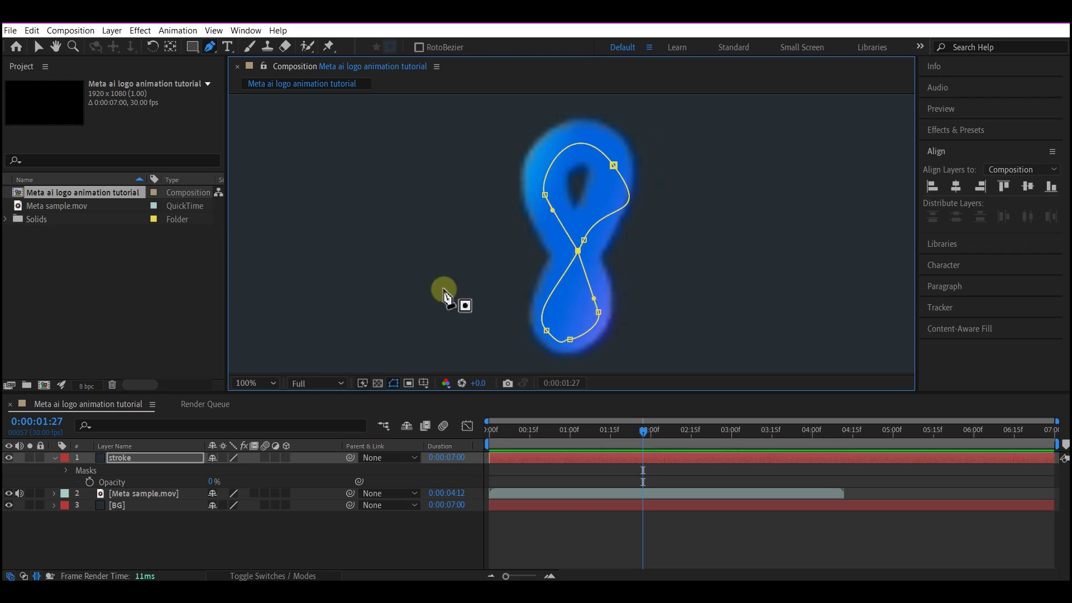
# - Refine the points and curve handles of the mask's upper loop to follow the middle of the logo band
pyautogui.keyDown('ctrl'); pyautogui.click(613, 165); pyautogui.keyUp('ctrl')
pyautogui.moveTo(654, 221); pyautogui.dragTo(614, 202)
pyautogui.moveTo(571, 108); pyautogui.dragTo(568, 111)
pyautogui.moveTo(537, 180); pyautogui.dragTo(532, 168)
pyautogui.moveTo(613, 166); pyautogui.dragTo(615, 164)
# - Adjust the vertices and curve handles of the mask's lower loop so the path follows the logo's lower half smoothly
pyautogui.keyDown('ctrl'); pyautogui.click(570, 338); pyautogui.keyUp('ctrl')
pyautogui.scroll(4, 568, 334)
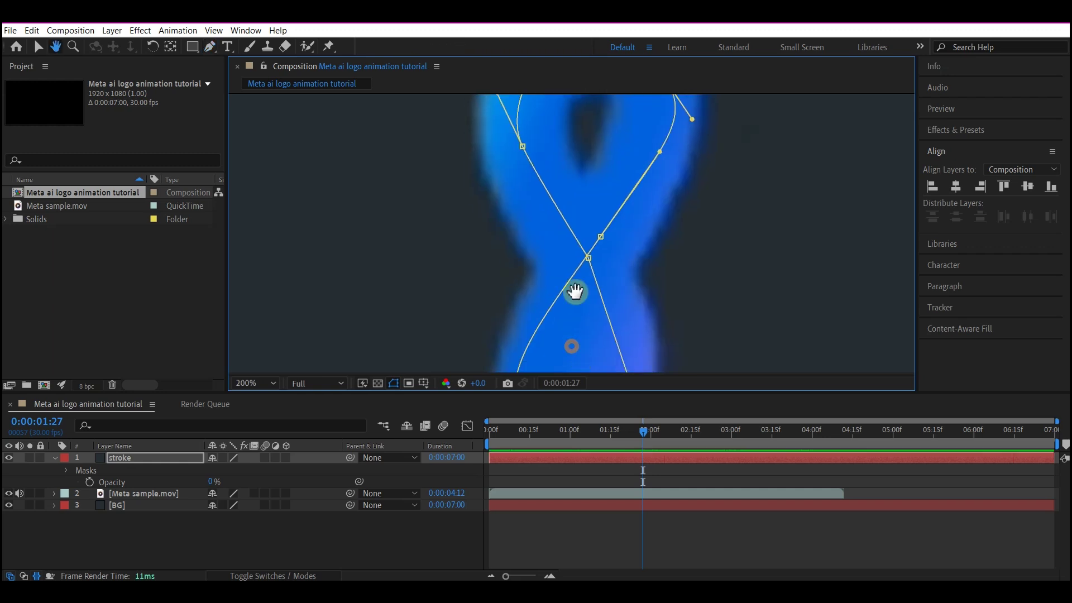
pyautogui.scroll(-2, 567, 334)
pyautogui.moveTo(565, 335); pyautogui.dragTo(545, 308)
pyautogui.keyDown('ctrl'); pyautogui.click(632, 255); pyautogui.keyUp('ctrl')
pyautogui.moveTo(639, 280); pyautogui.dragTo(642, 285)
pyautogui.moveTo(625, 229); pyautogui.dragTo(637, 260)
pyautogui.click(584, 146)
pyautogui.scroll(-6, 581, 167)
pyautogui.scroll(4, 580, 186)
pyautogui.click(577, 186)
pyautogui.moveTo(596, 230); pyautogui.dragTo(594, 270)
pyautogui.click(550, 267)
pyautogui.press(',')
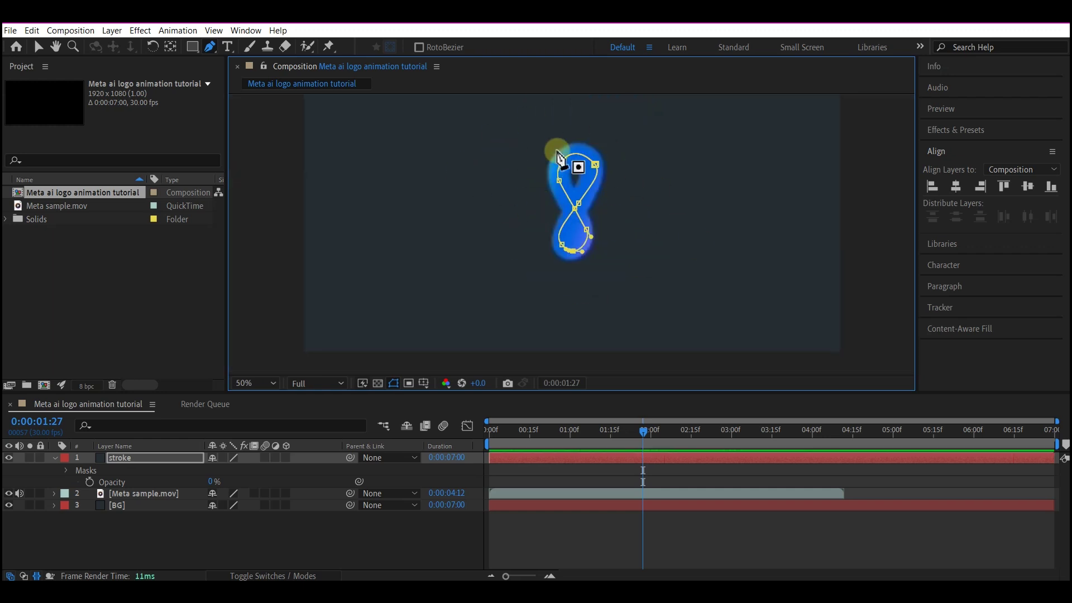
# - Set the mode of the stroke layer's Mask 1 to None
pyautogui.click(142, 461)
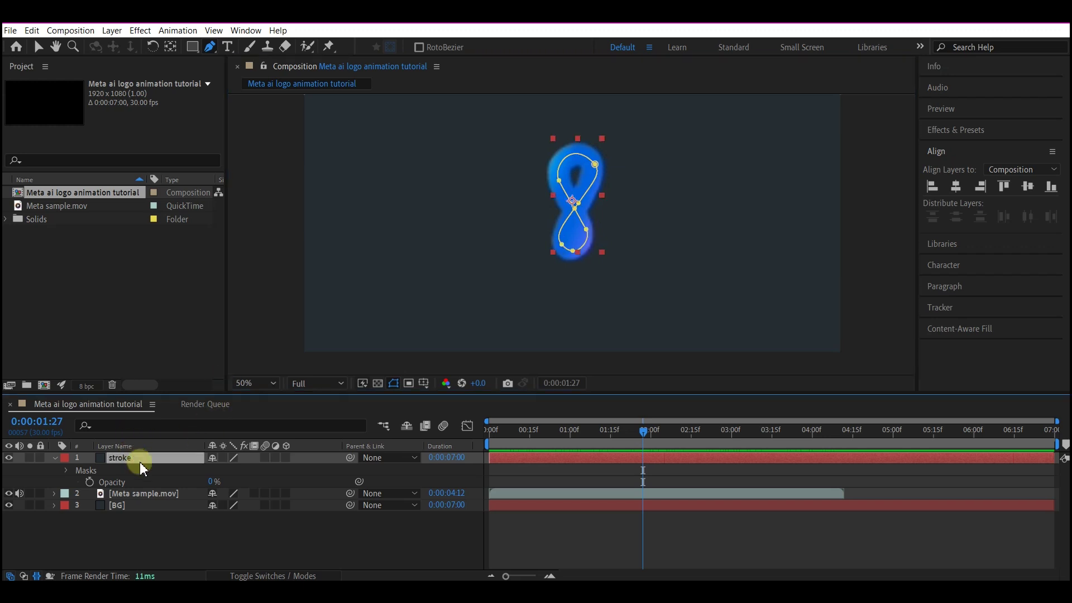
pyautogui.click(66, 471)
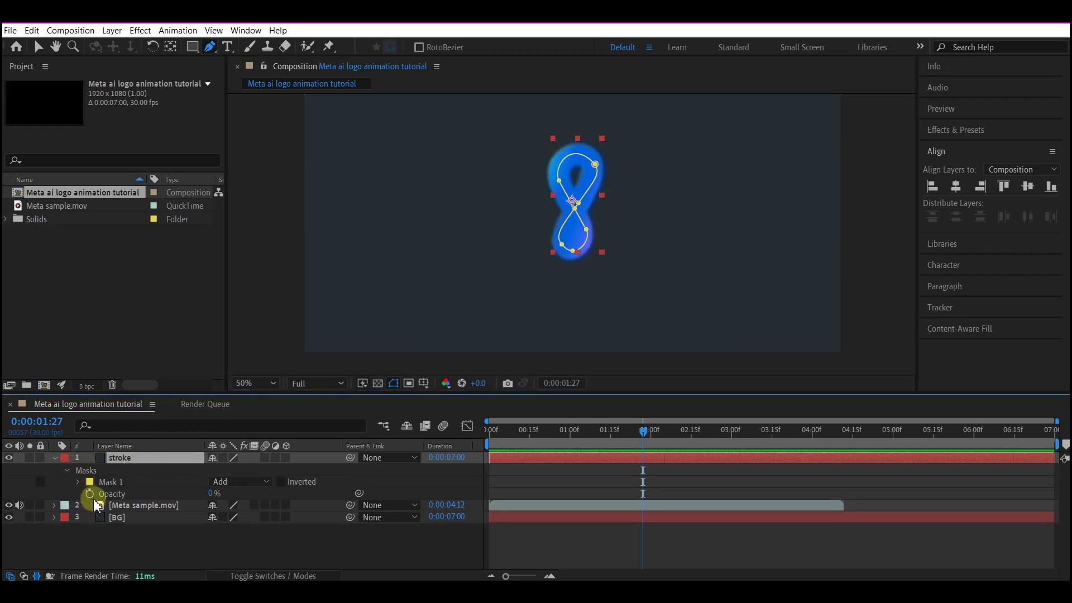
pyautogui.click(229, 485)
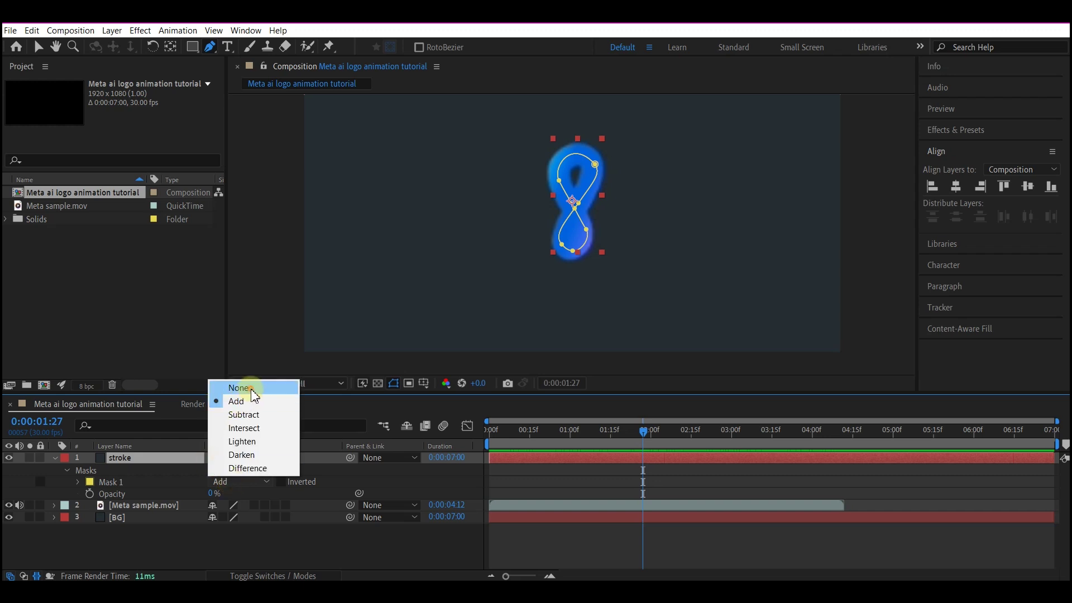
pyautogui.click(238, 388)
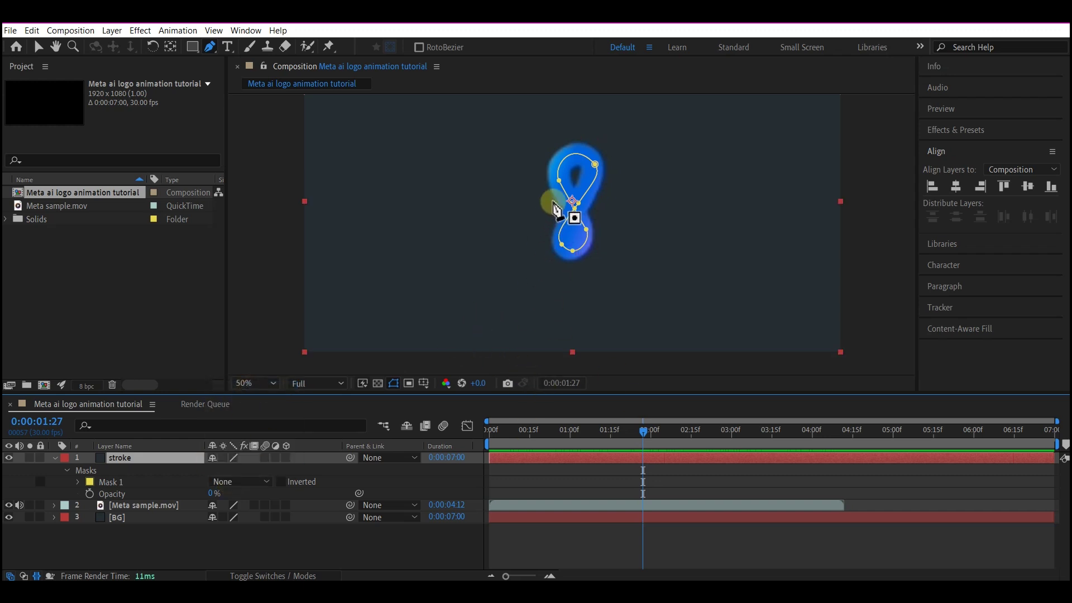
# - Search the effects for "thic" and apply Thicc Stroke to the stroke layer
pyautogui.scroll(3, 554, 217)
pyautogui.scroll(-1, 562, 184)
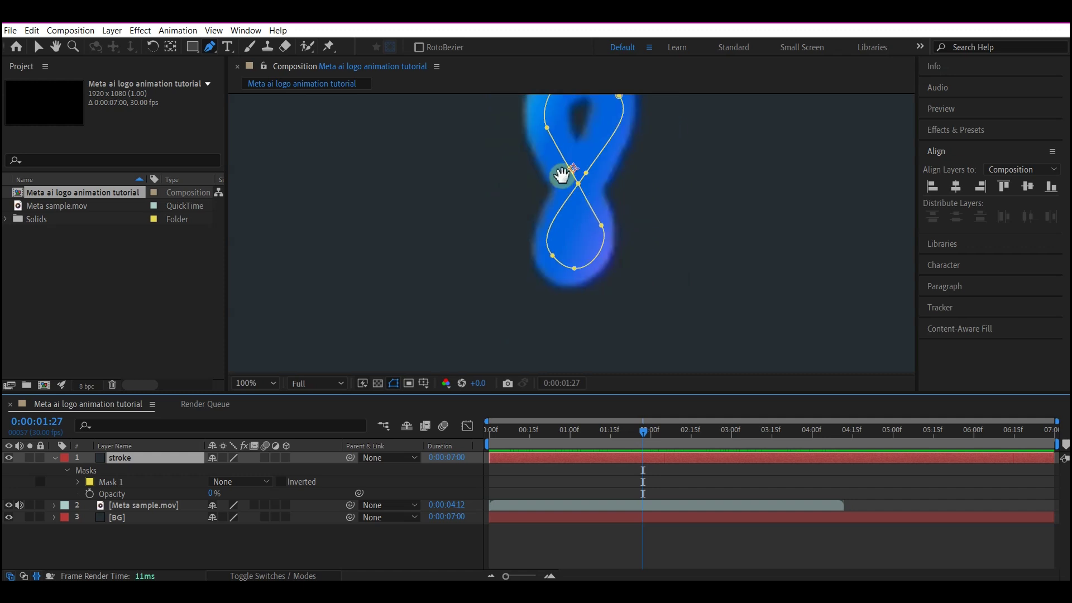
pyautogui.moveTo(557, 184); pyautogui.dragTo(551, 222)
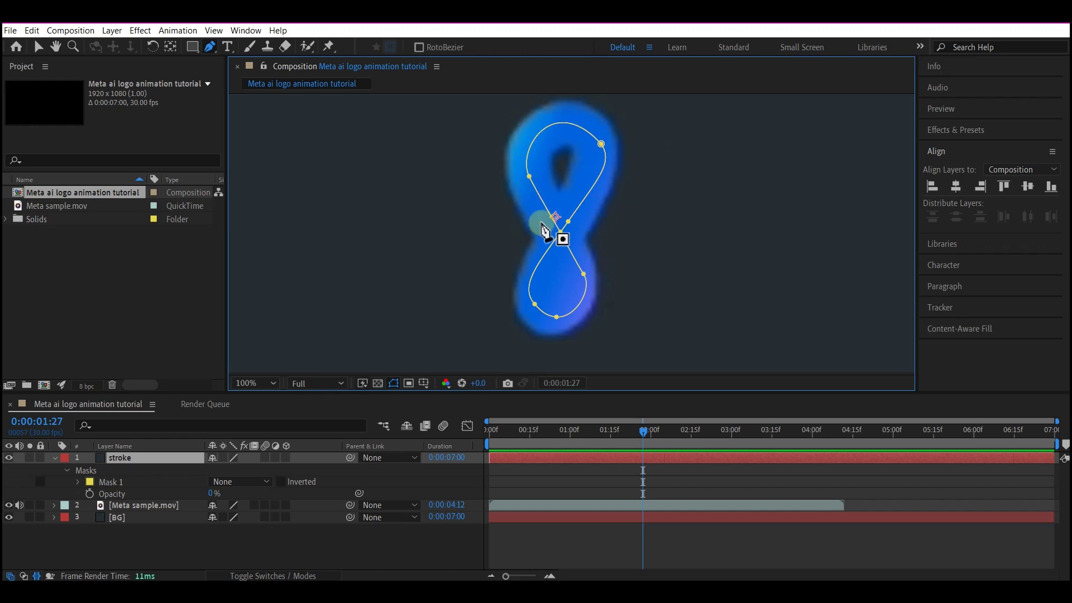
pyautogui.click(561, 232)
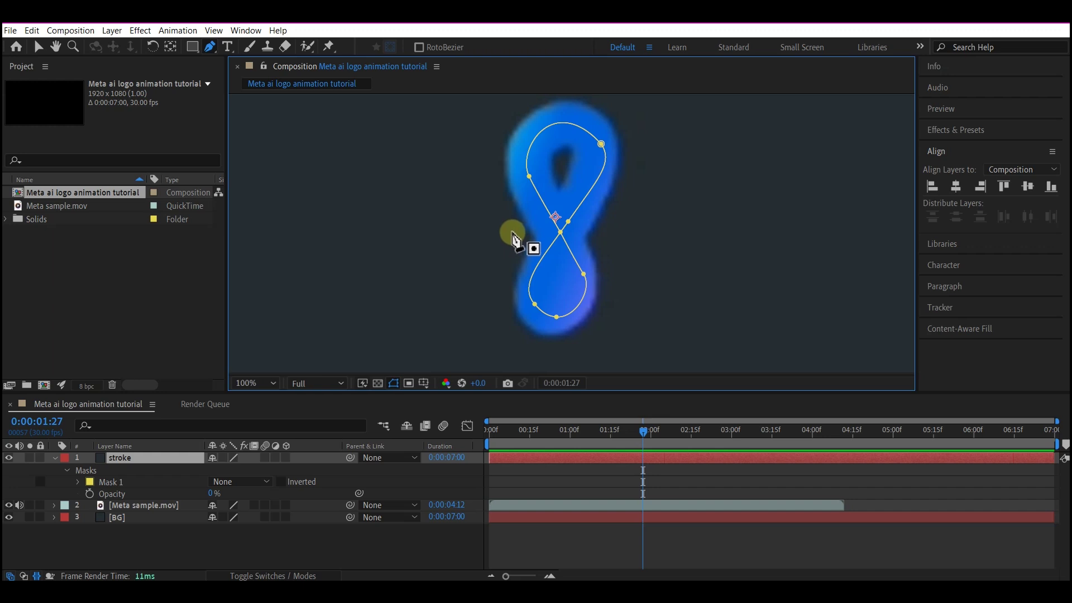
pyautogui.hotkey('ctrl', 'space')
pyautogui.write('thic')
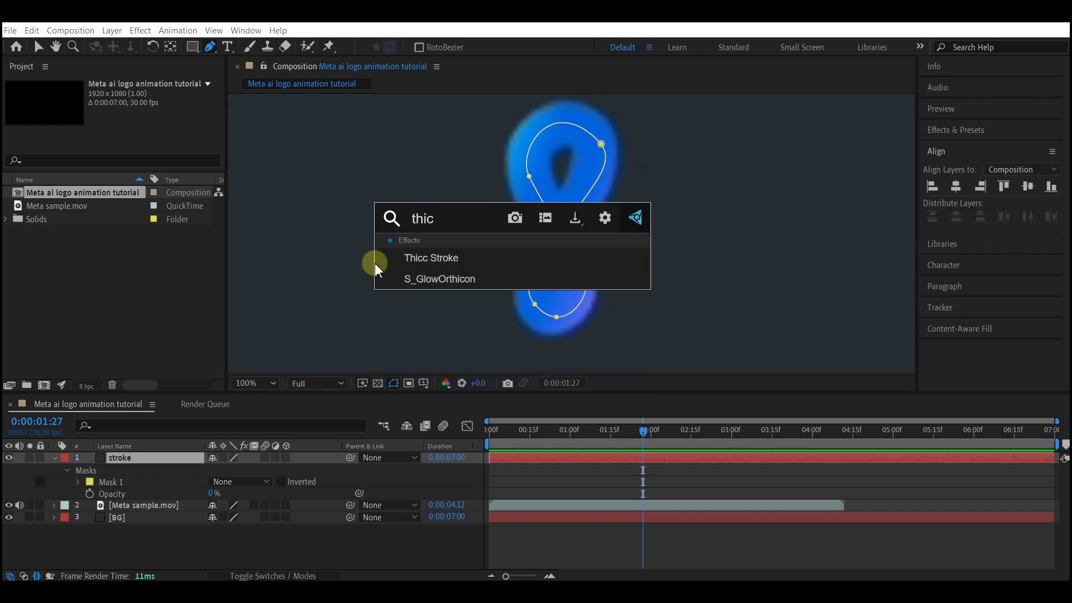
pyautogui.press('Return')
# - Show only the stroke layer's opacity property and raise it to 100%
pyautogui.click(148, 461)
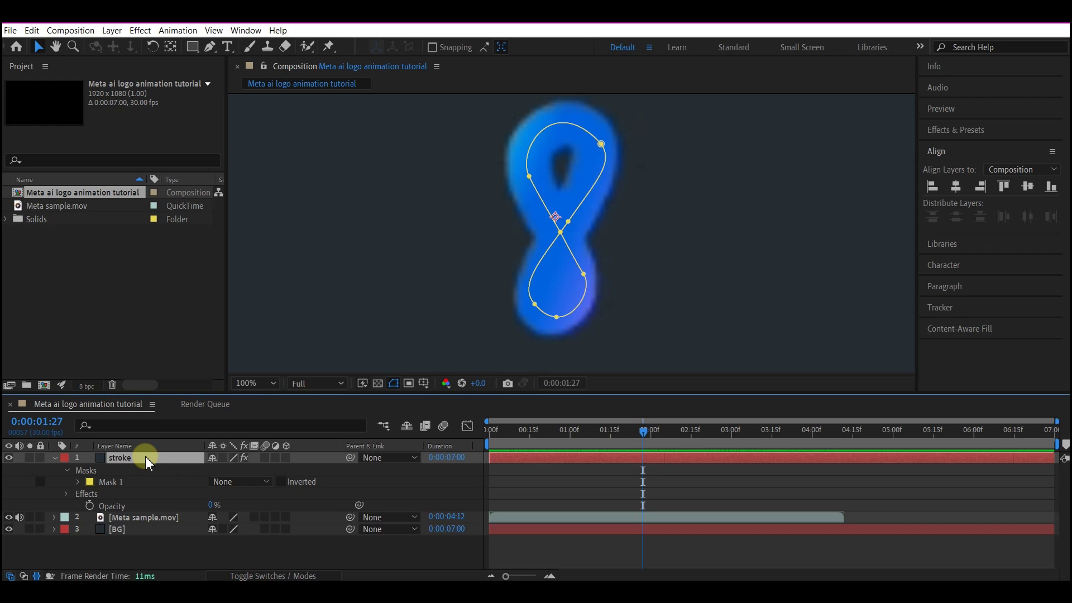
pyautogui.press('u')
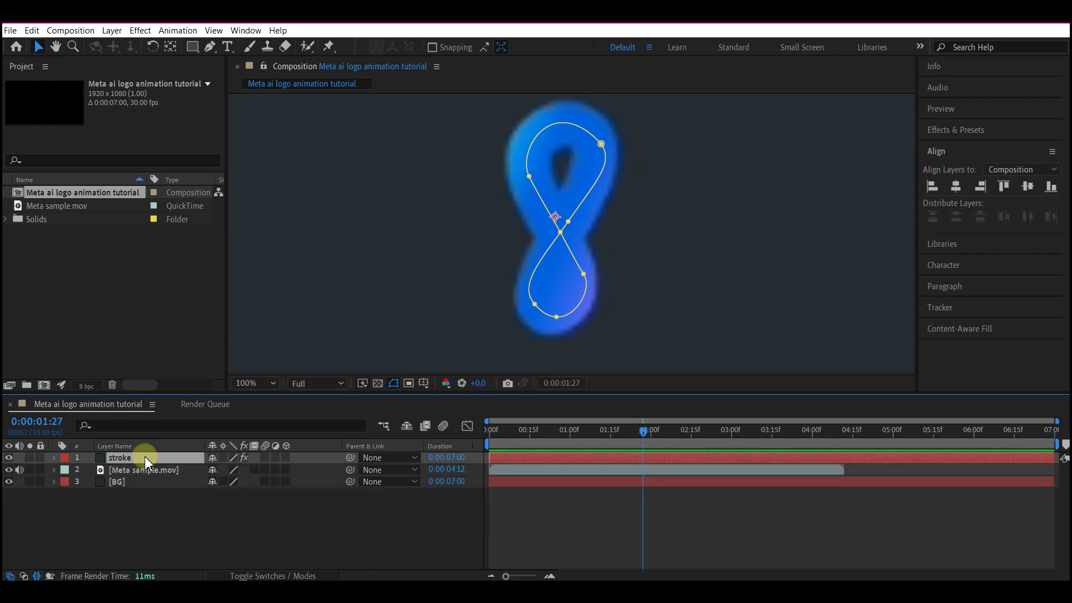
pyautogui.press('t')
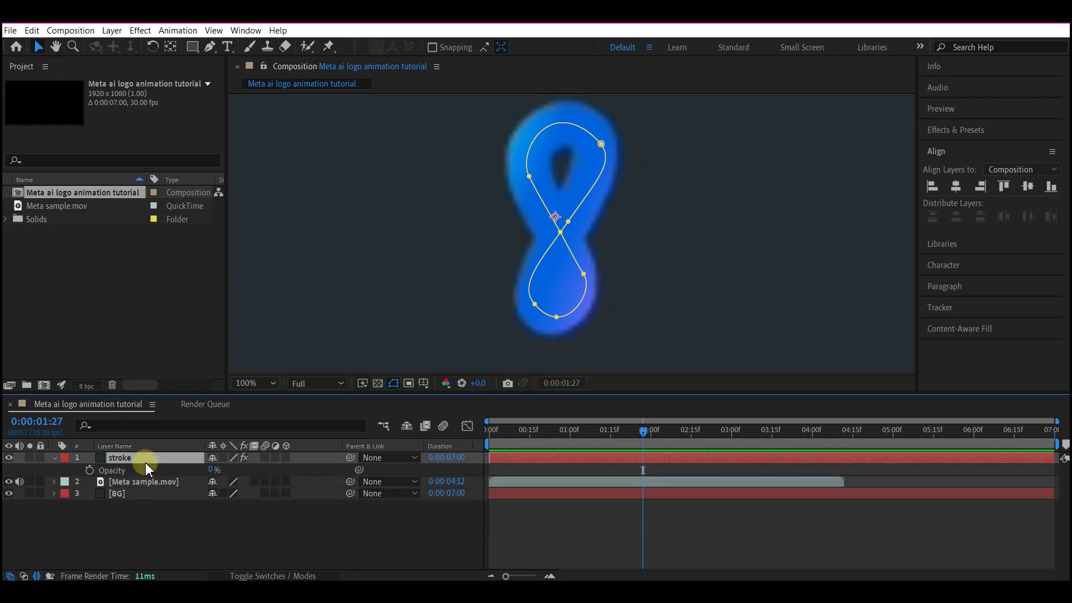
pyautogui.moveTo(218, 468); pyautogui.dragTo(529, 465)
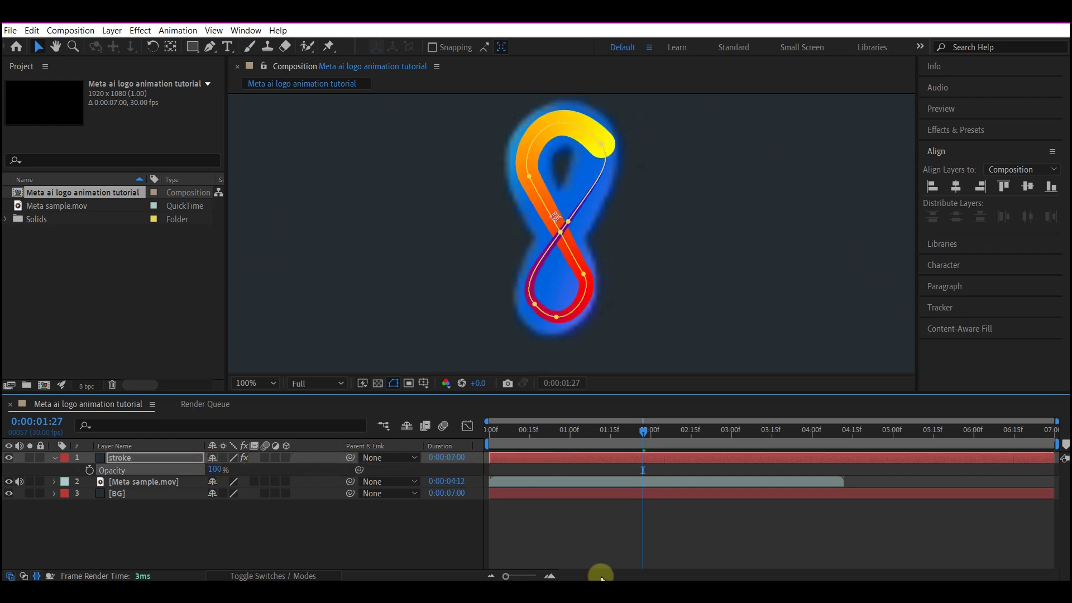
# - Set Width Start and Width End of the Thicc Stroke effect to 70
pyautogui.press('F3')
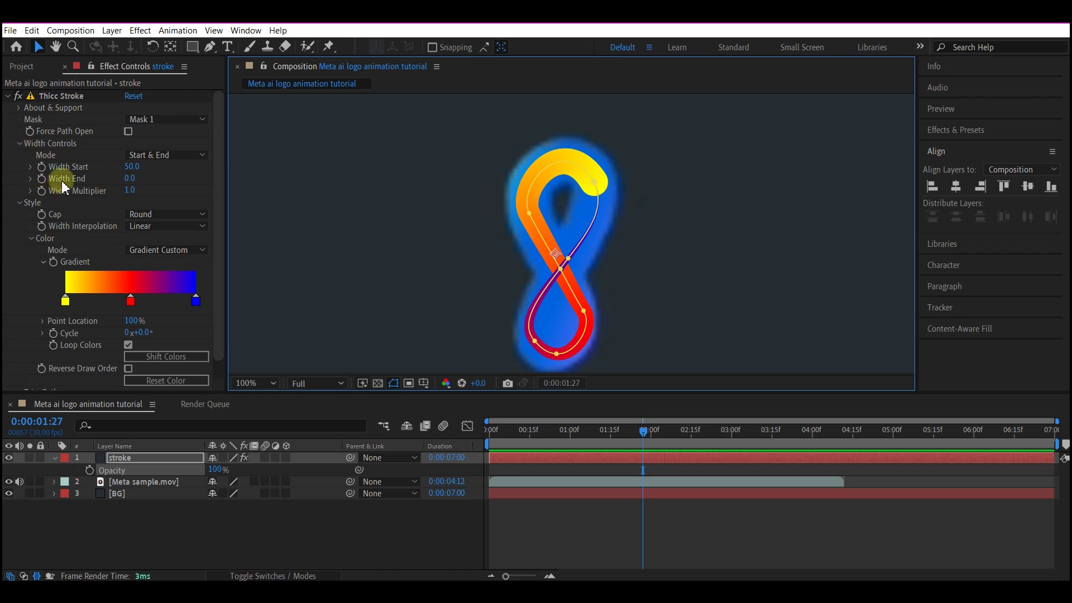
pyautogui.click(137, 165)
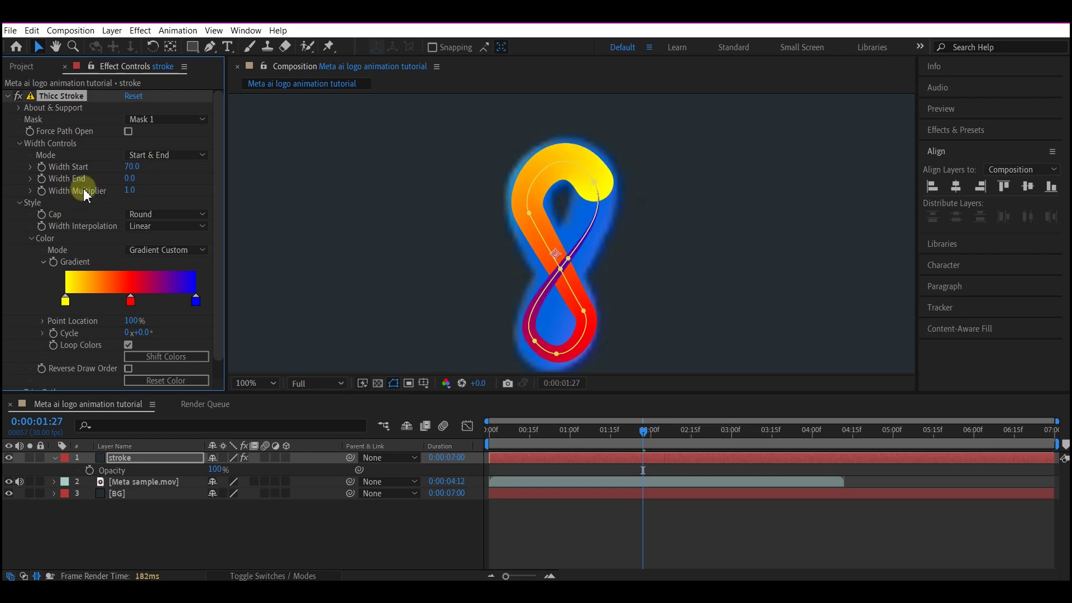
pyautogui.click(129, 178)
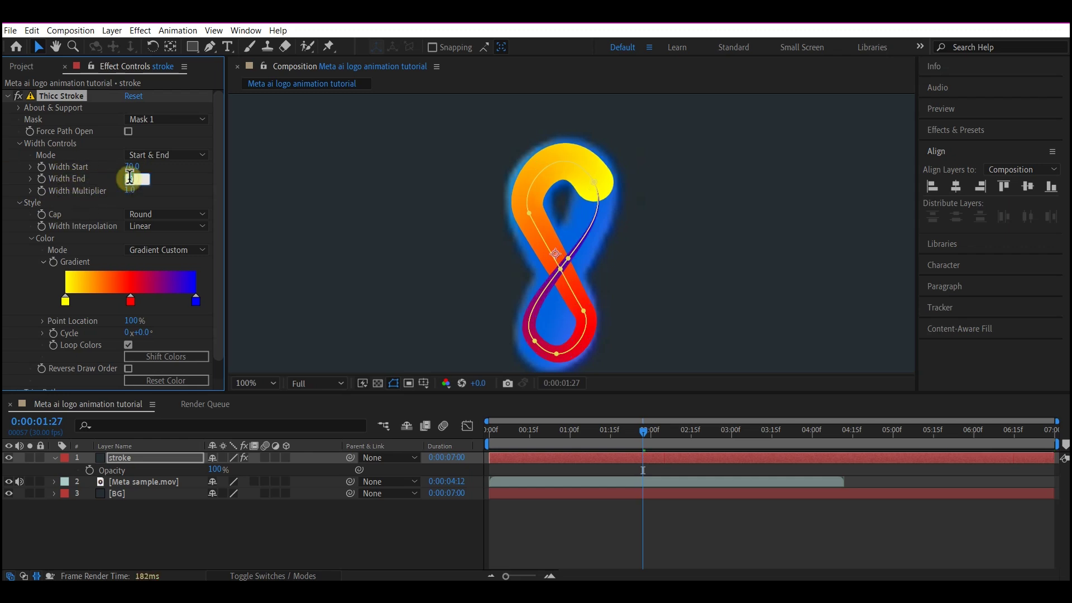
pyautogui.write('70')
pyautogui.press('Return')
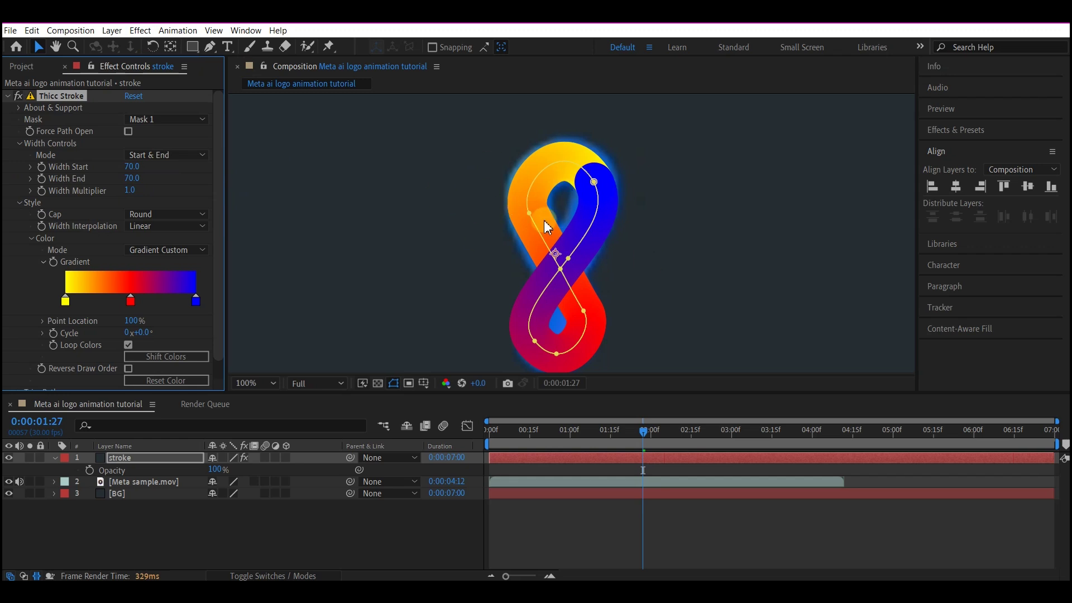
# - Lower the stroke layer's opacity to 2% and reveal its Mask Path property
pyautogui.moveTo(214, 470); pyautogui.dragTo(7, 470)
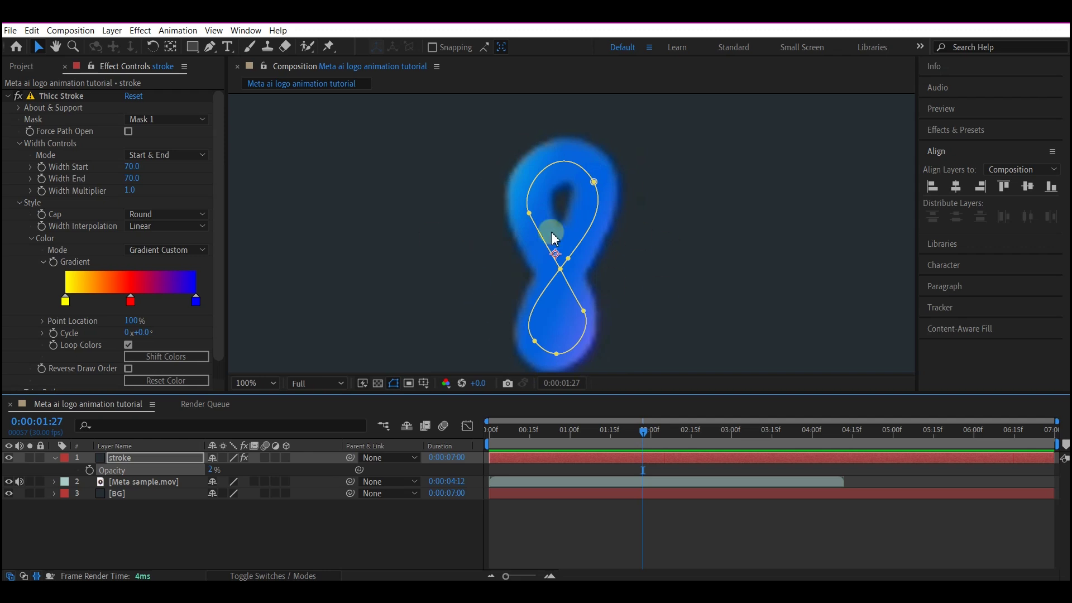
pyautogui.click(121, 461)
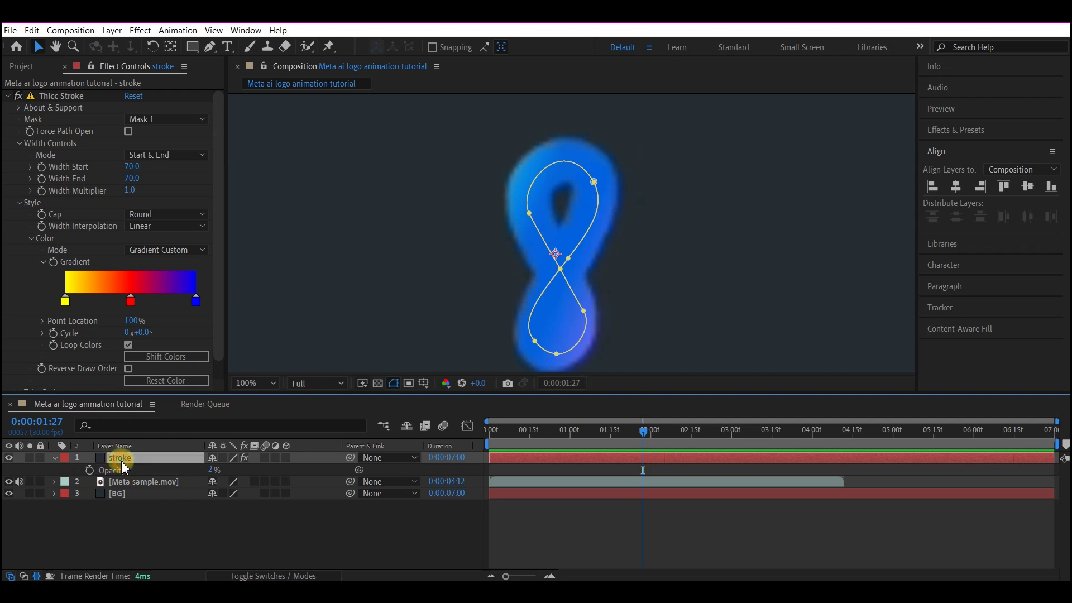
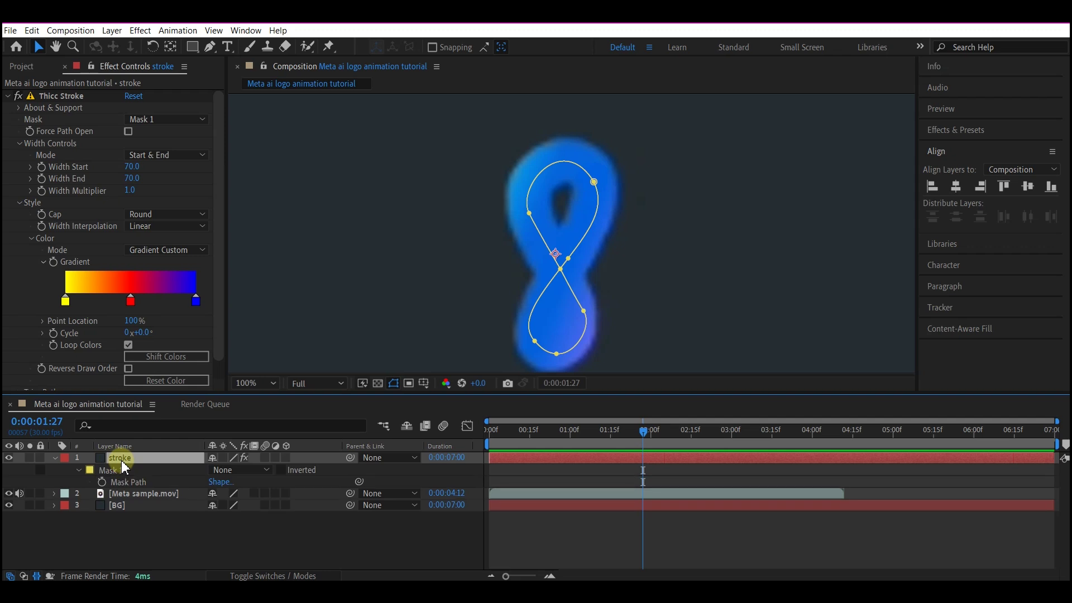
# - Turn on keyframing for the stroke layer's Mask Path at 0:00:01:27
pyautogui.click(102, 483)
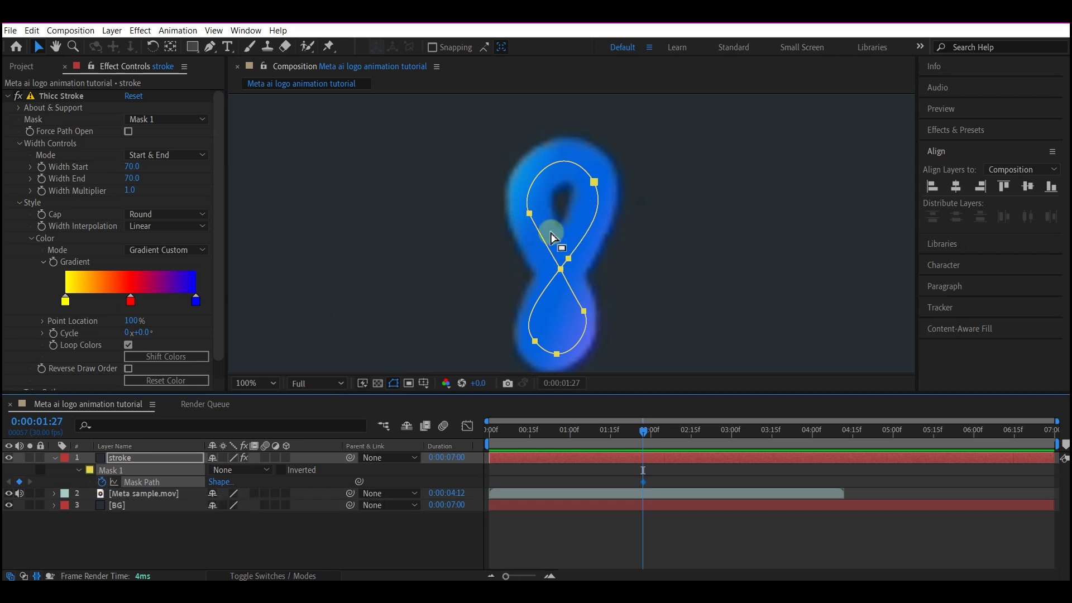
pyautogui.click(568, 259)
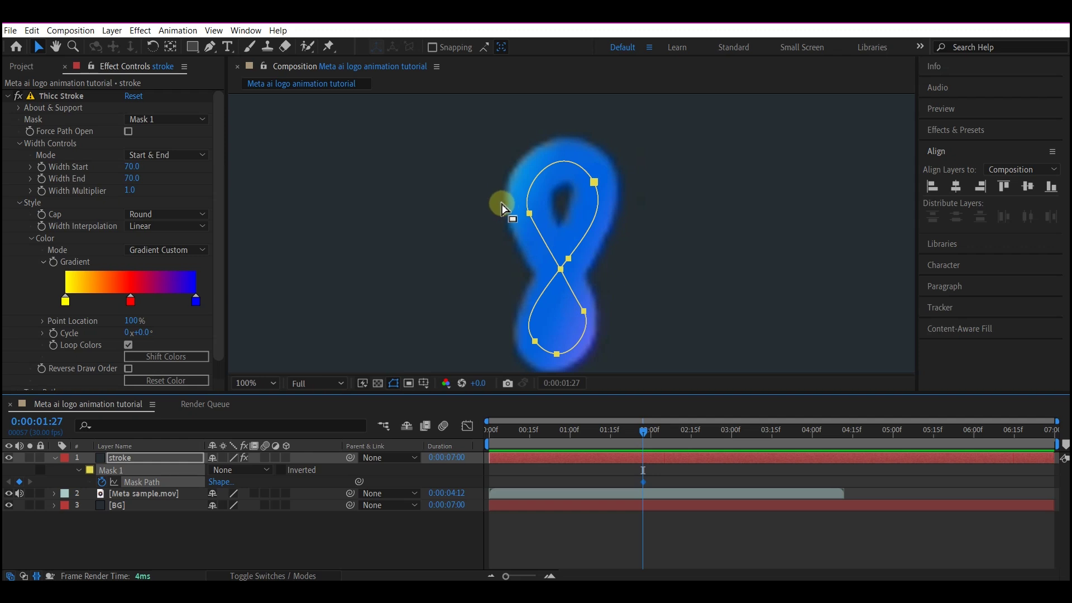
# - At 0:00:00:17, add two Thicc Stroke gradient stops, one between yellow and red and another at about 69% between red and blue
pyautogui.click(535, 430)
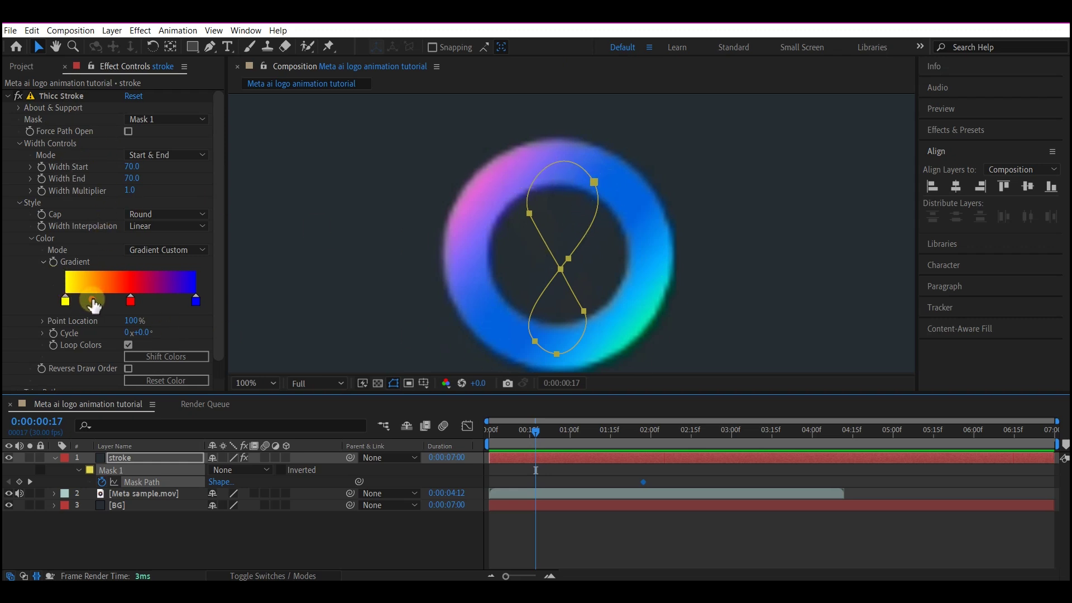
pyautogui.click(92, 305)
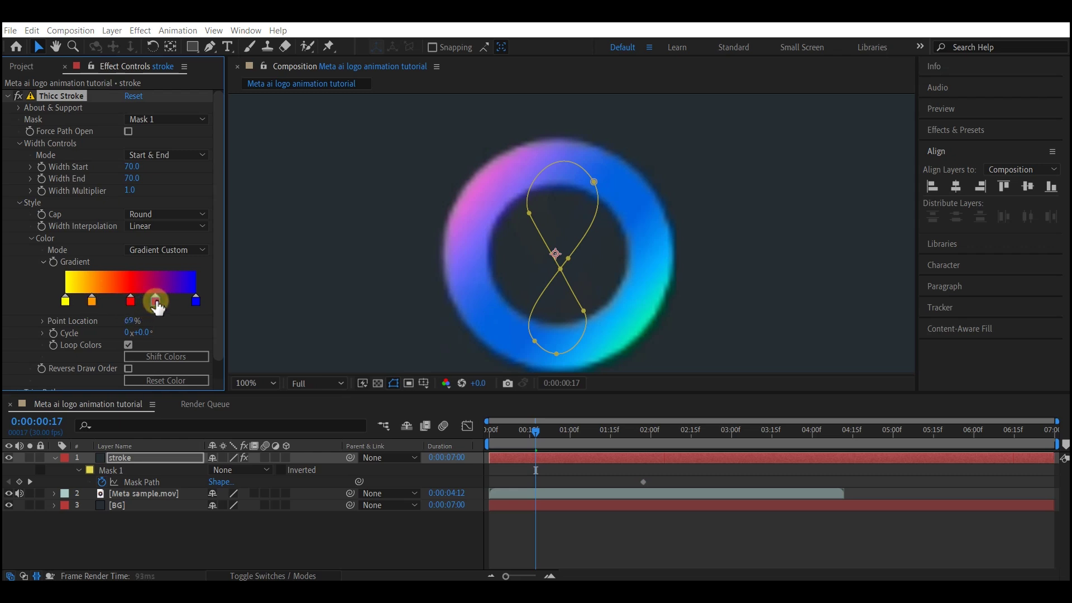
pyautogui.doubleClick(156, 302)
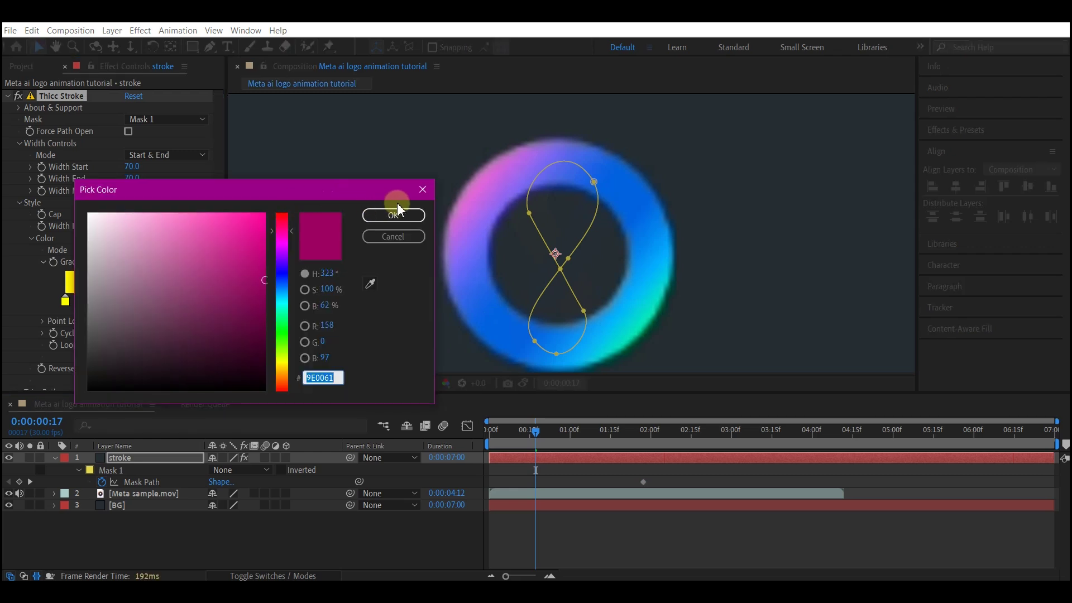
pyautogui.click(393, 236)
# - Recolor the gradient's end stop to blue 0163DF sampled from the sample ring, and copy its hex code
pyautogui.click(196, 302)
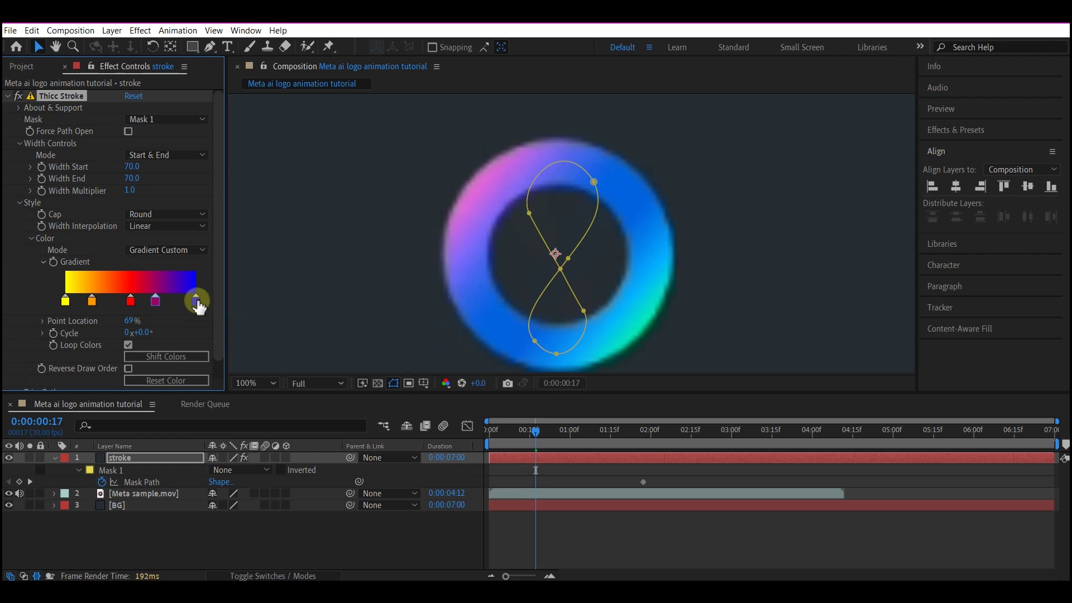
pyautogui.doubleClick(196, 302)
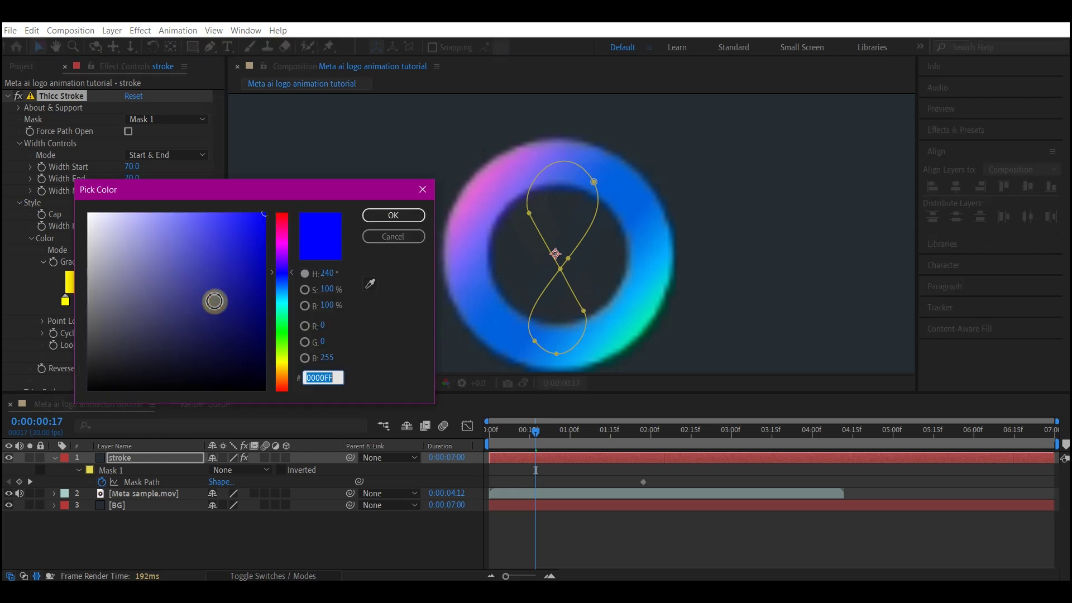
pyautogui.click(371, 283)
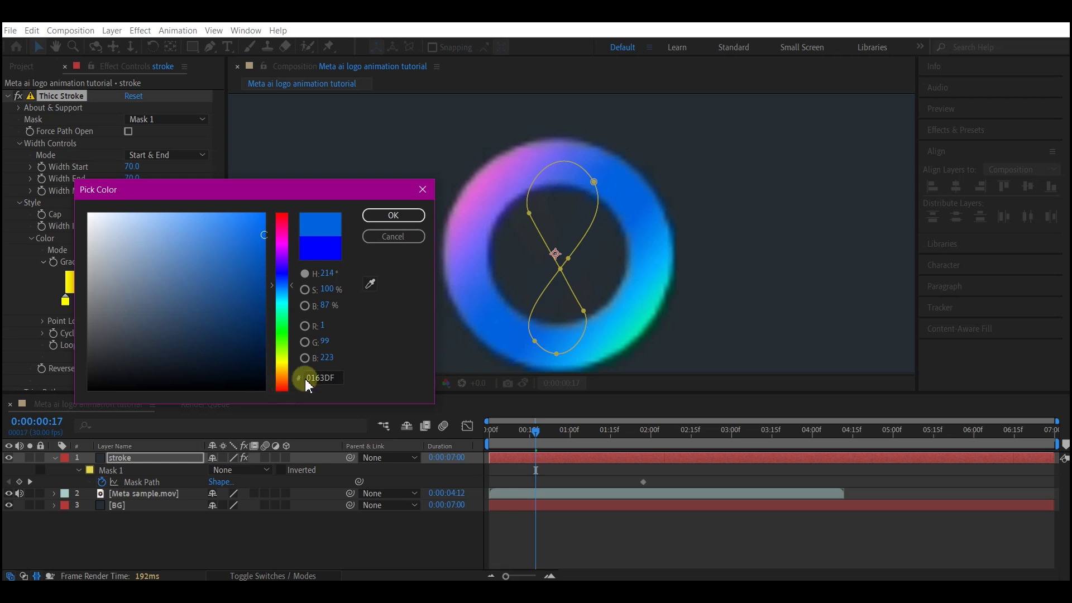
pyautogui.doubleClick(335, 377)
pyautogui.hotkey('ctrl', 'c')
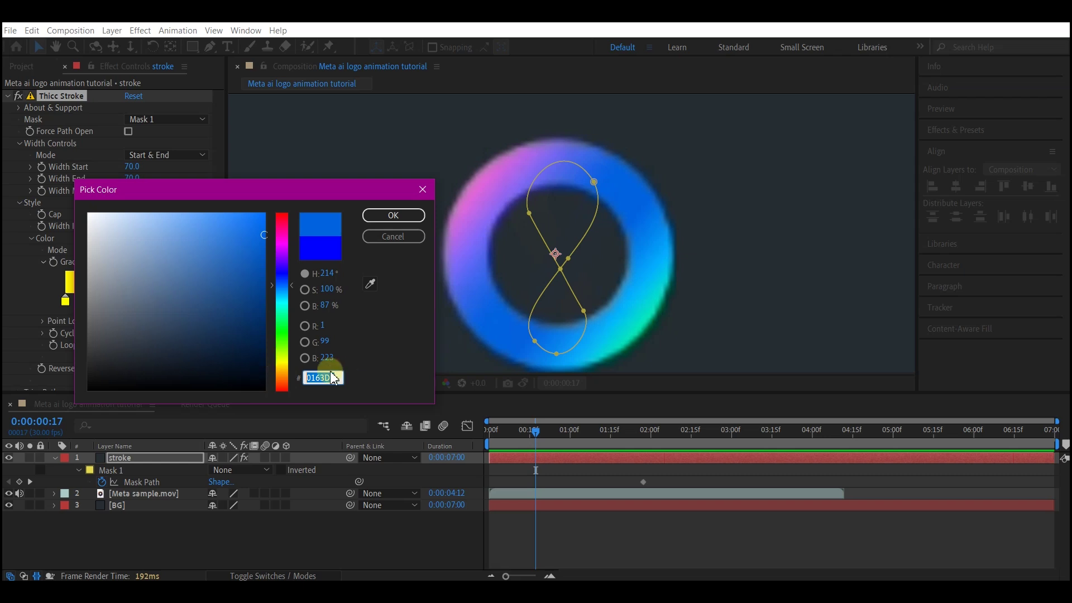
pyautogui.click(393, 216)
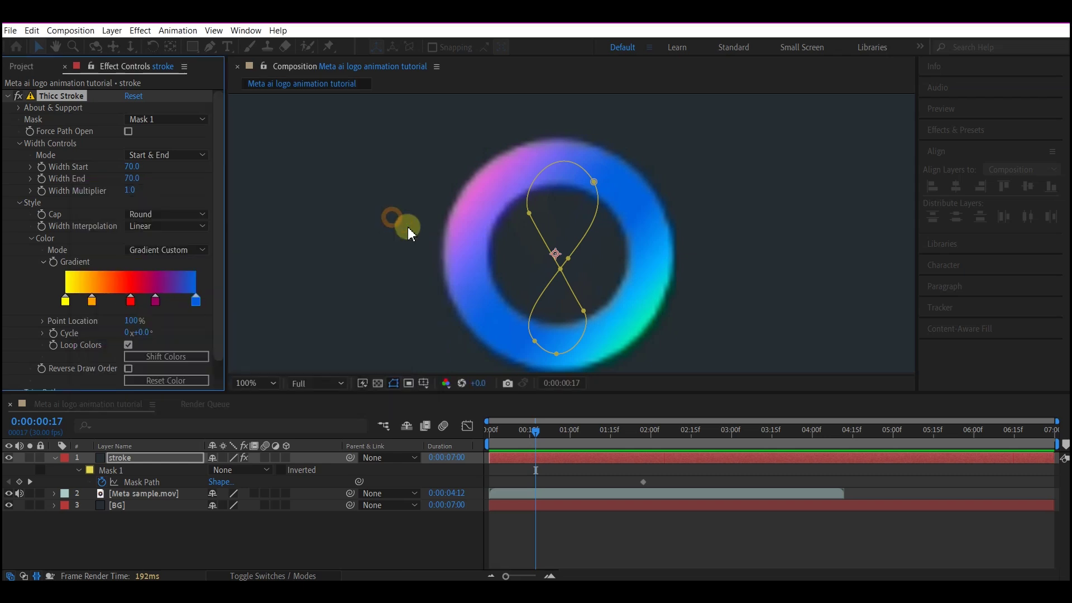
# - Set the gradient's yellow start stop to the copied color 0163DF
pyautogui.click(66, 302)
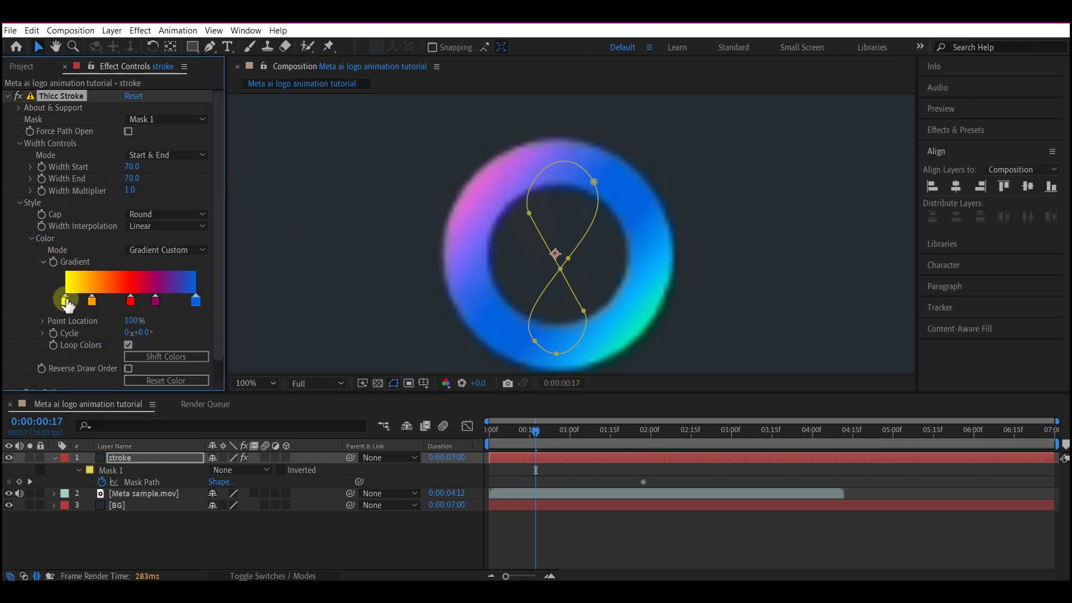
pyautogui.doubleClick(66, 301)
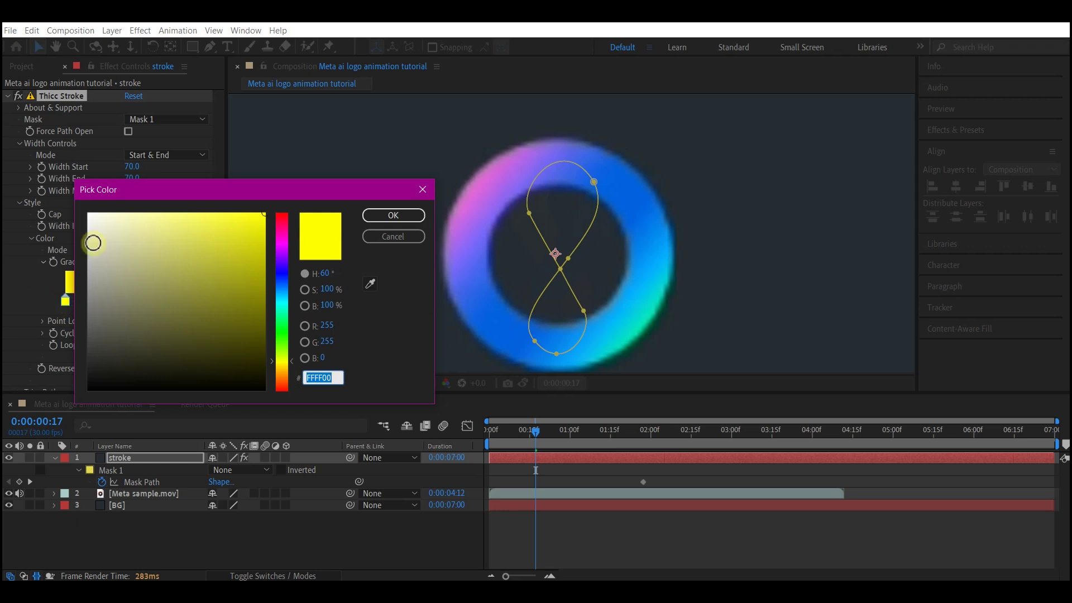
pyautogui.hotkey('ctrl', 'v')
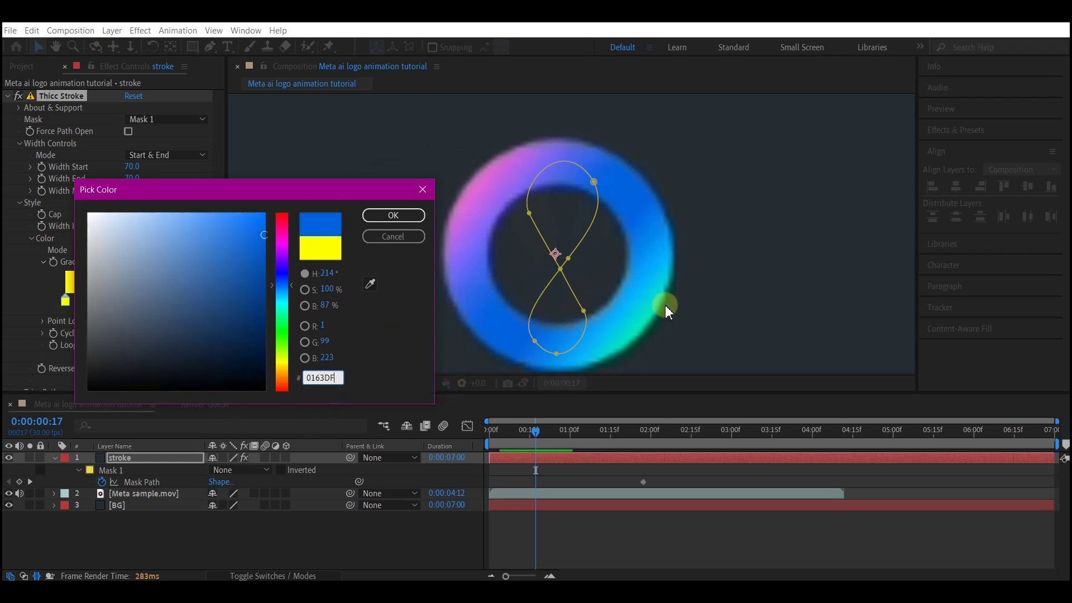
pyautogui.click(380, 213)
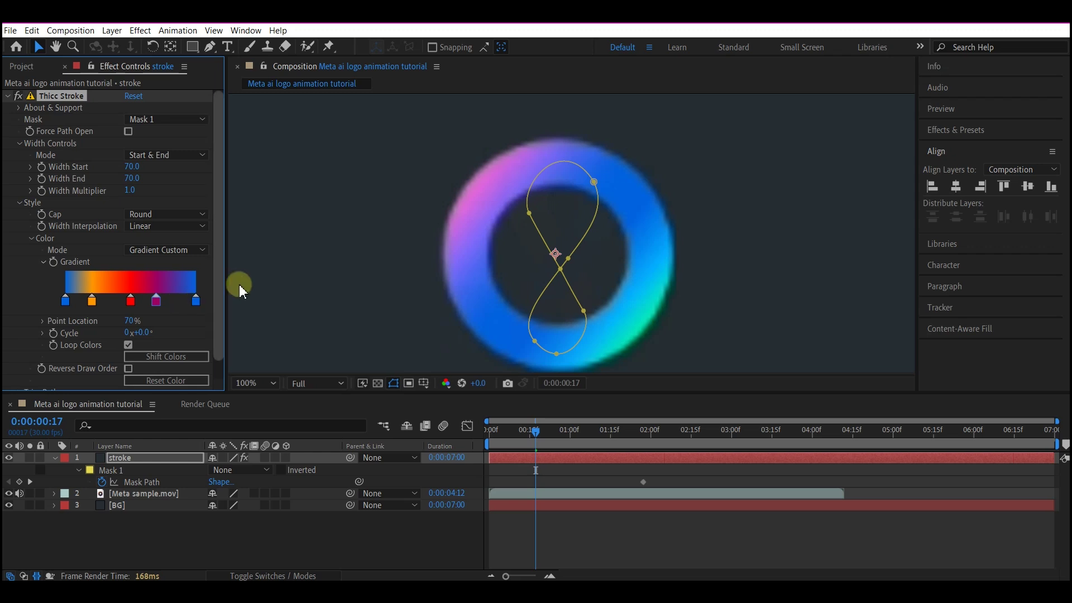
# - Recolor the purple gradient stop at 70% to pink D265DB sampled from the ring
pyautogui.click(159, 305)
pyautogui.doubleClick(158, 305)
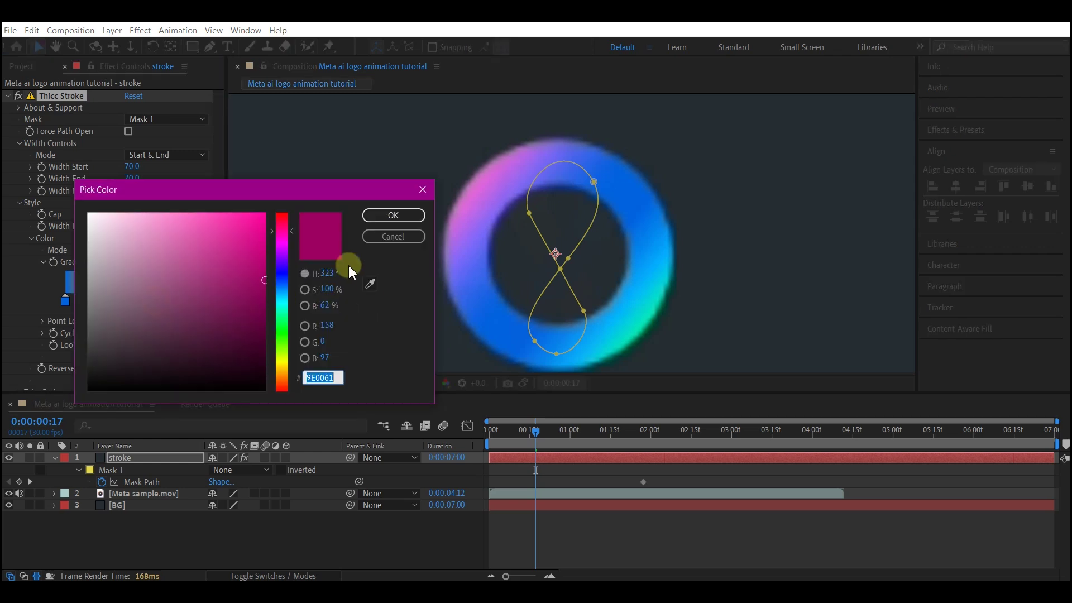
pyautogui.click(369, 284)
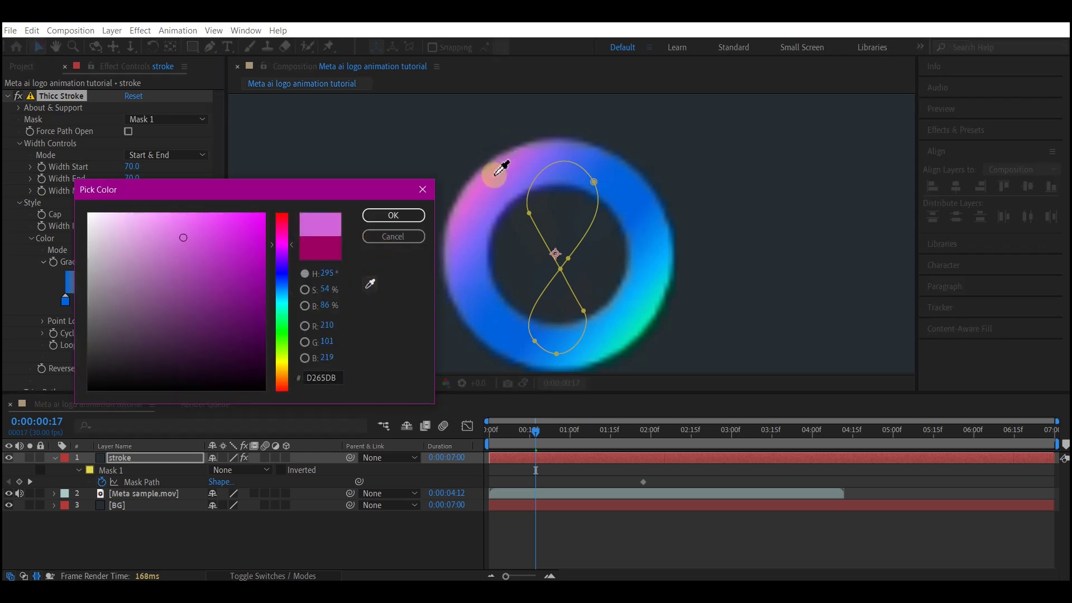
pyautogui.click(410, 216)
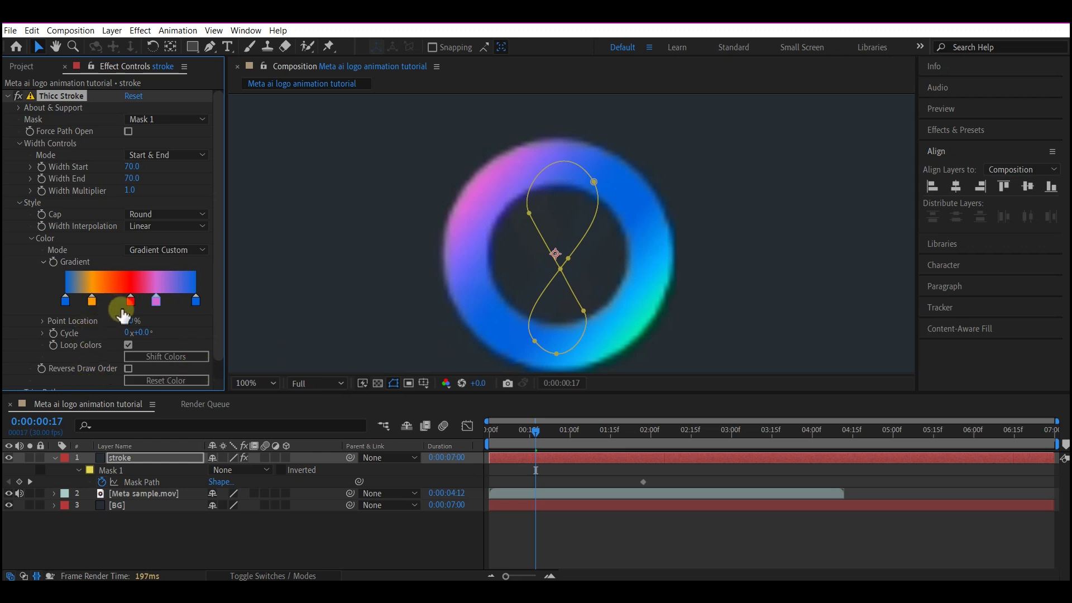
# - Recolor the orange gradient stop to cyan 06CFE3 sampled from the ring
pyautogui.click(92, 302)
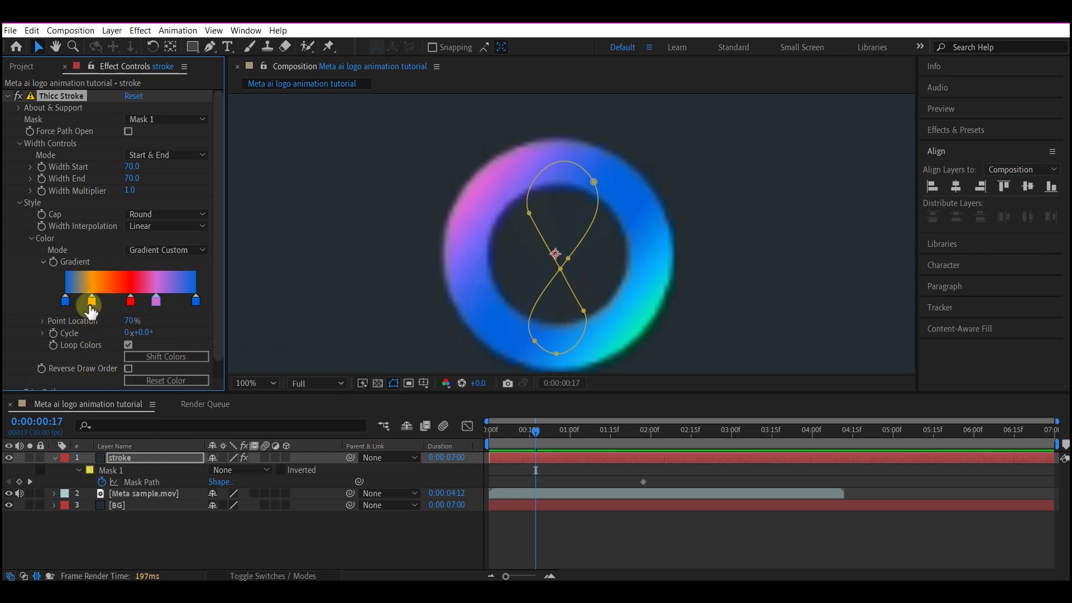
pyautogui.doubleClick(90, 303)
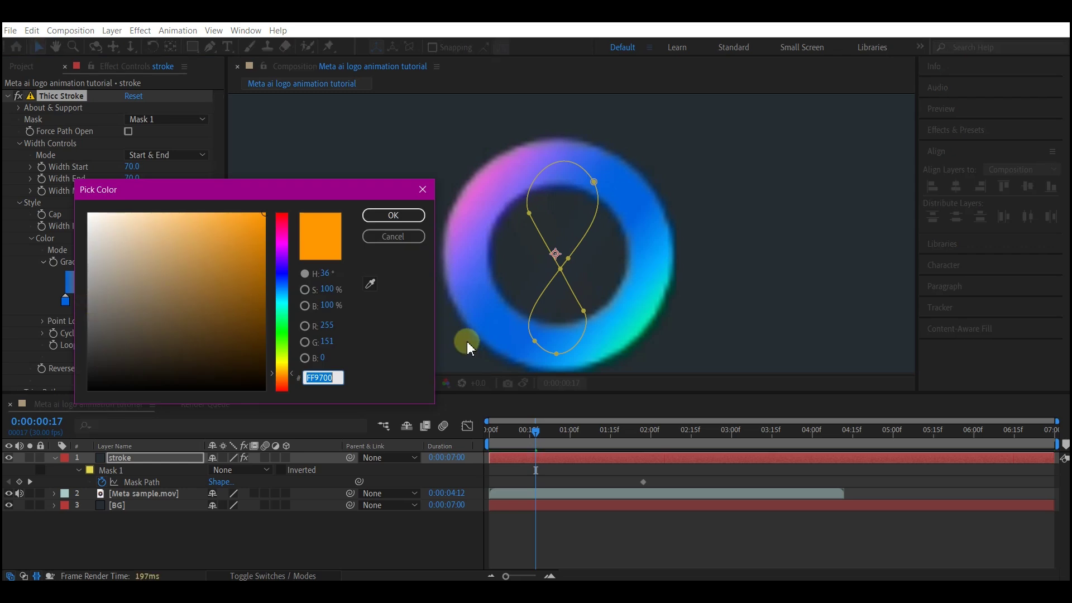
pyautogui.click(370, 284)
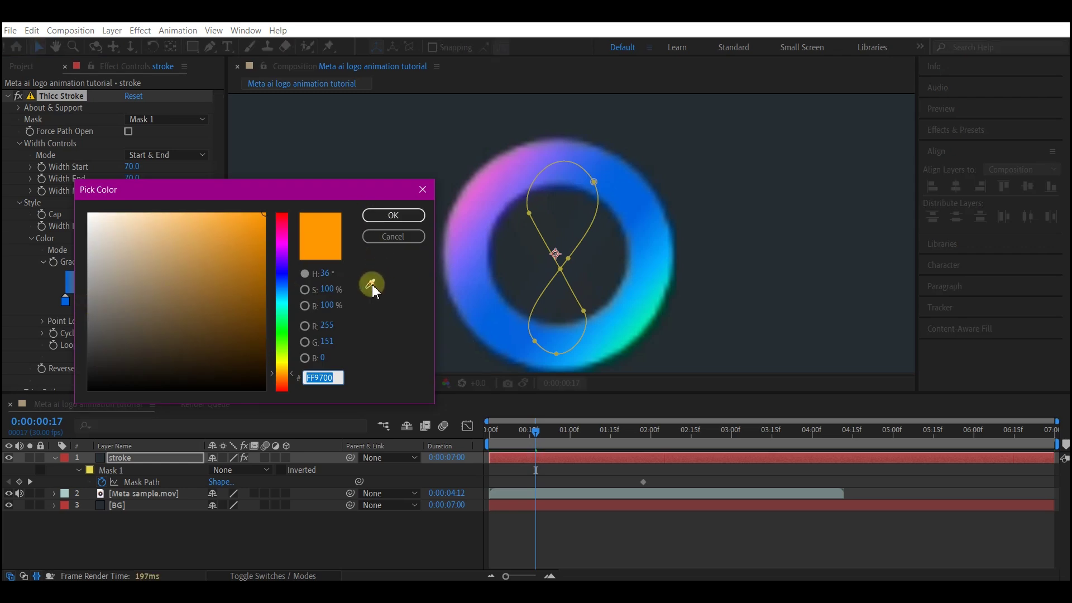
pyautogui.click(630, 313)
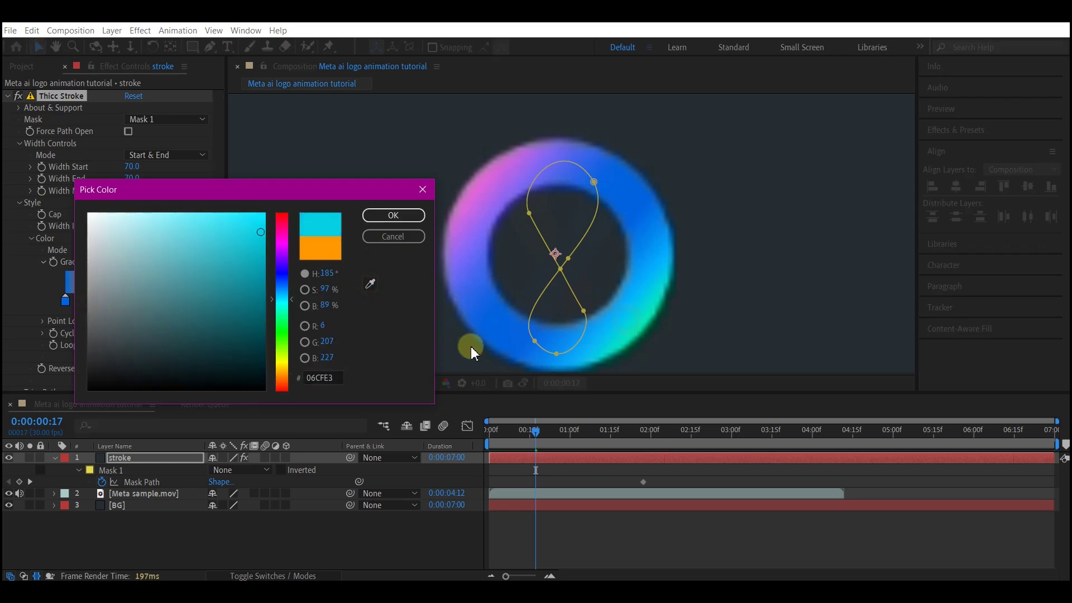
pyautogui.click(388, 216)
# - Recolor the red middle gradient stop to blue 1B63E4 sampled from the ring
pyautogui.doubleClick(130, 301)
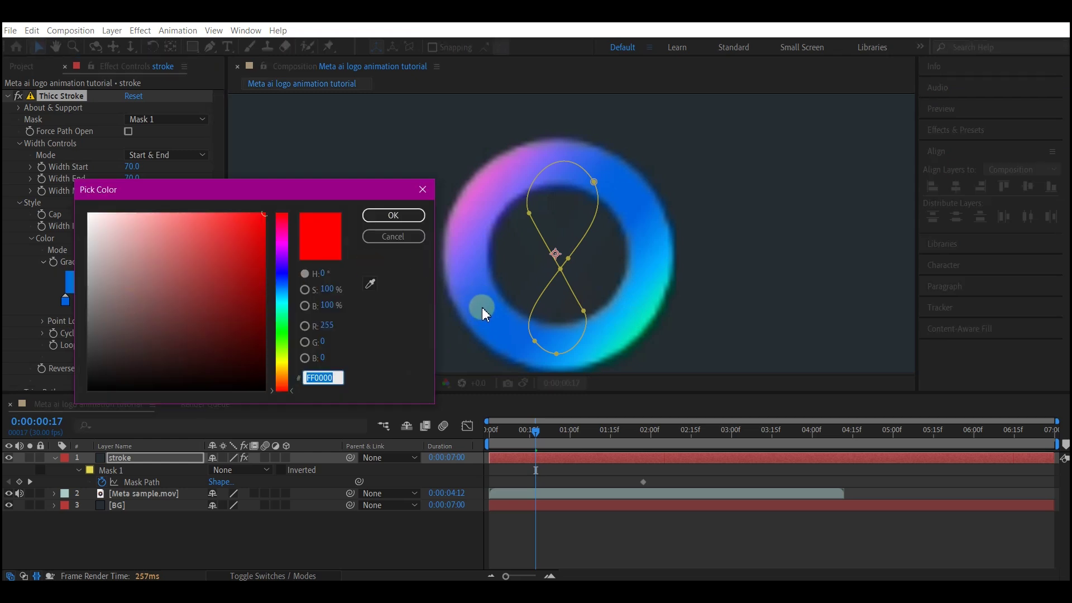
pyautogui.click(368, 285)
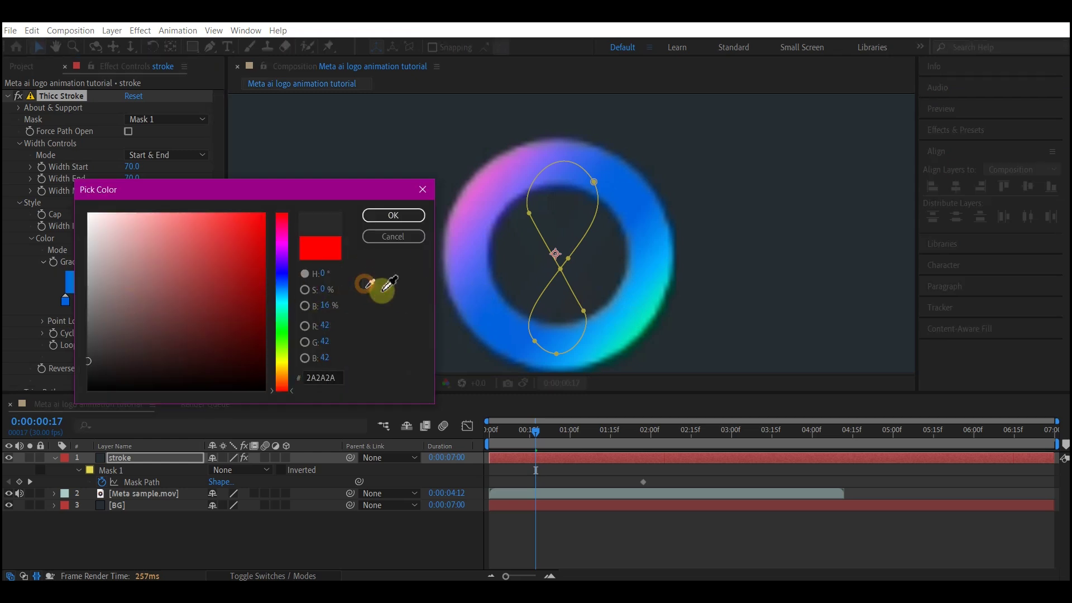
pyautogui.click(481, 299)
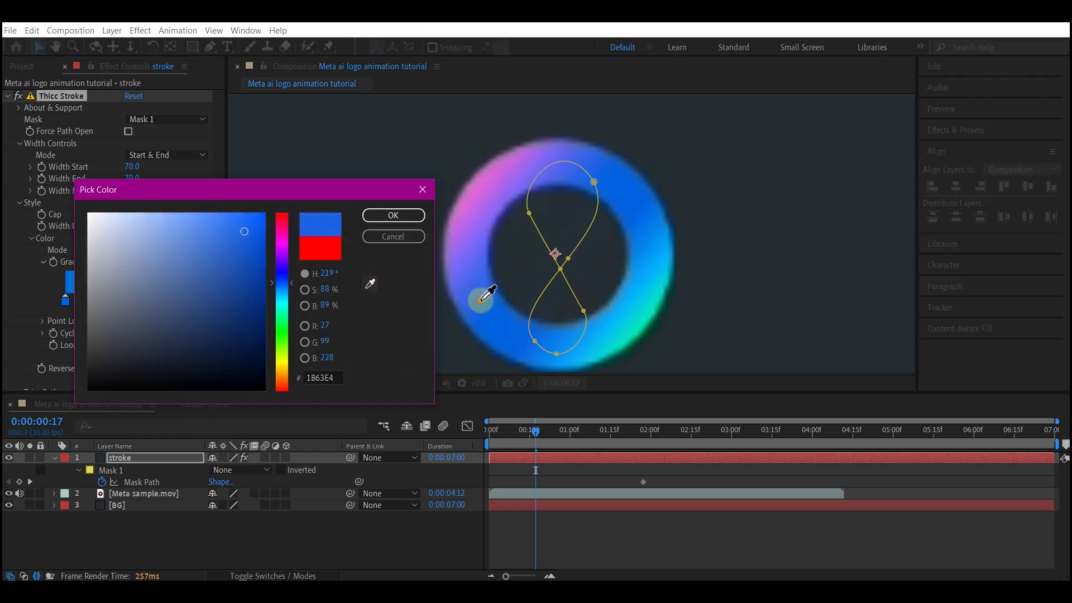
pyautogui.click(370, 218)
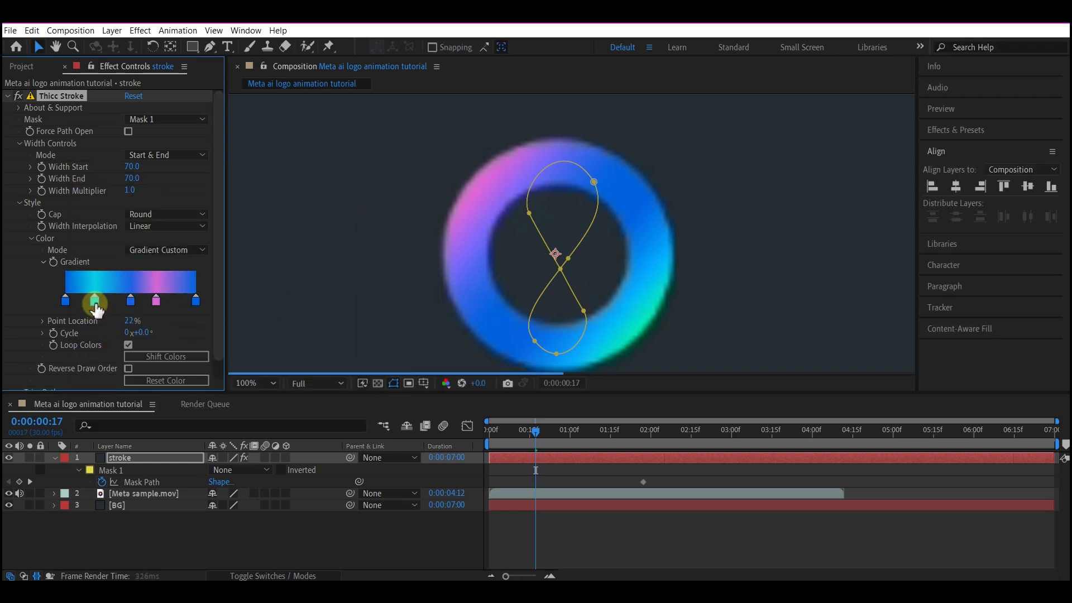
# - Reposition the gradient stops, with cyan at 22%, the middle blue at 51% and pink at 75%
pyautogui.moveTo(156, 302); pyautogui.dragTo(163, 305)
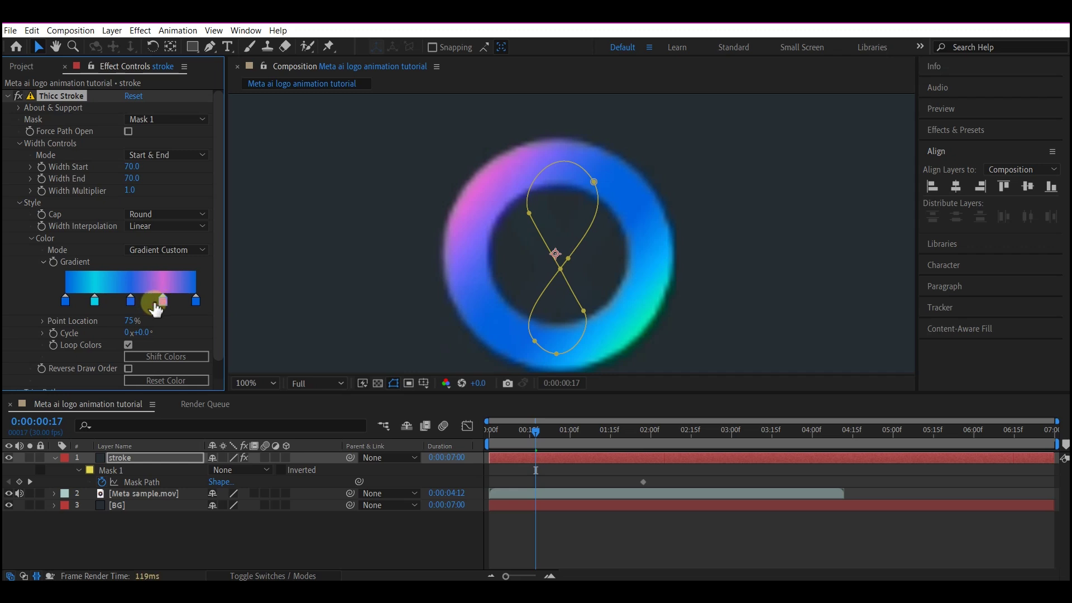
pyautogui.click(133, 306)
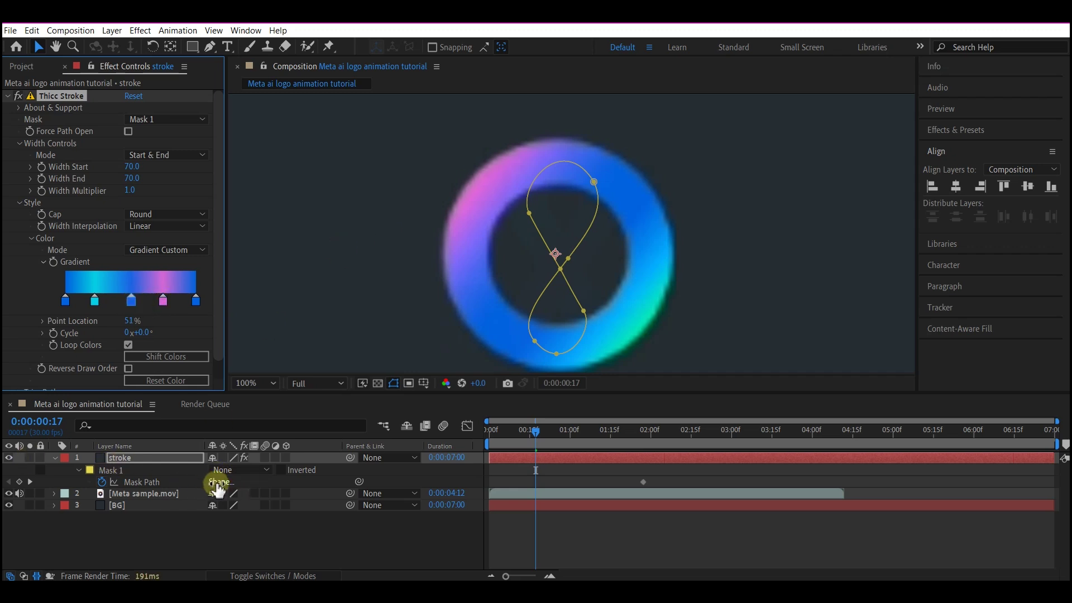
# - Raise the stroke layer's opacity to 100% and hide the Meta sample.mov layer
pyautogui.click(150, 458)
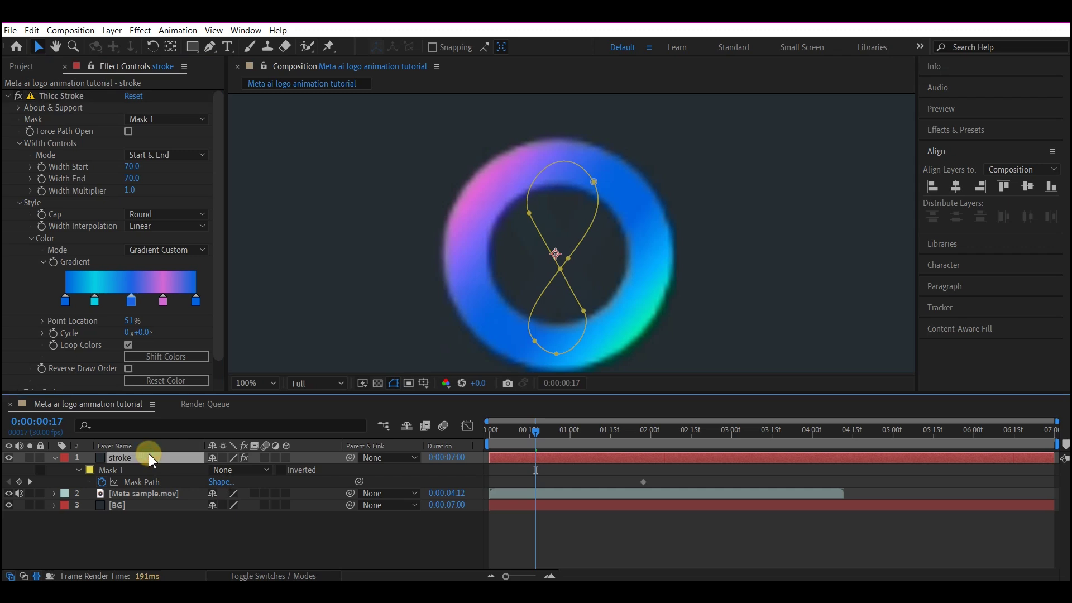
pyautogui.press('t')
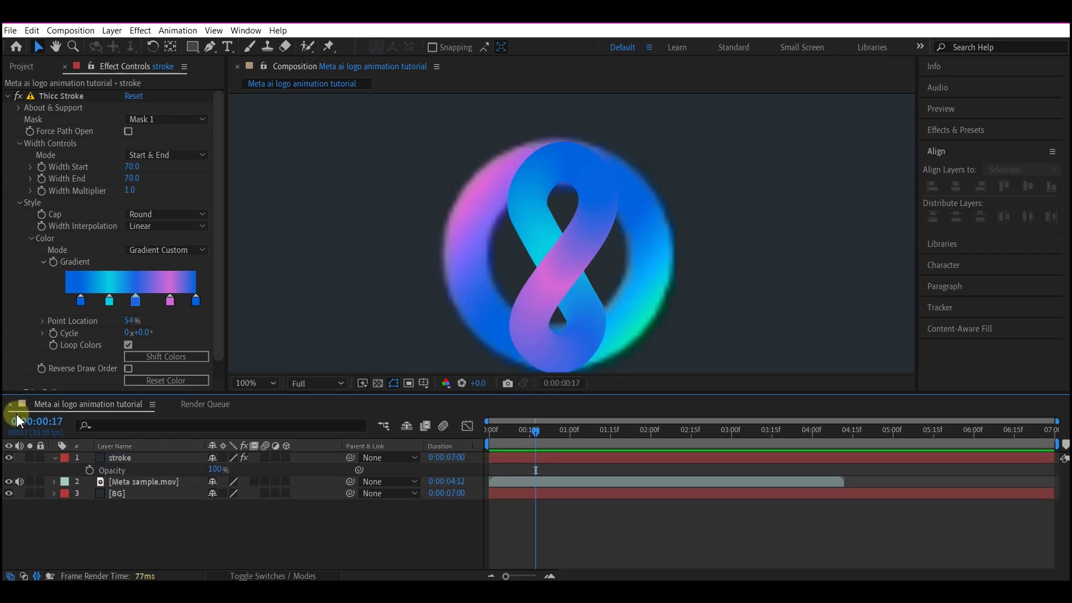
pyautogui.click(9, 481)
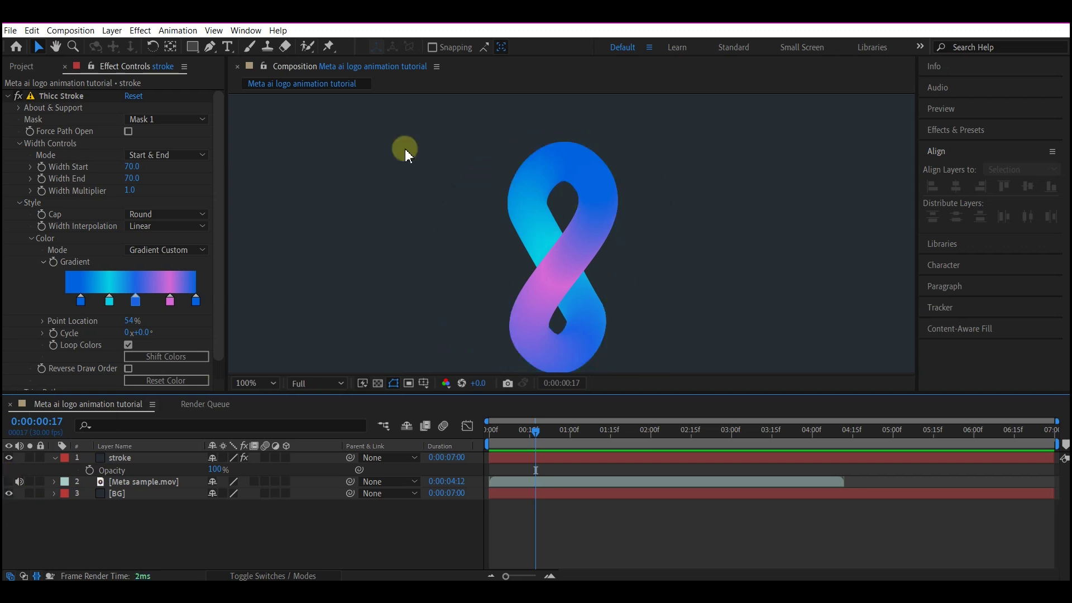
# - Try recoloring the first gradient stop, at 12%, to crimson, and undo the color change
pyautogui.click(80, 301)
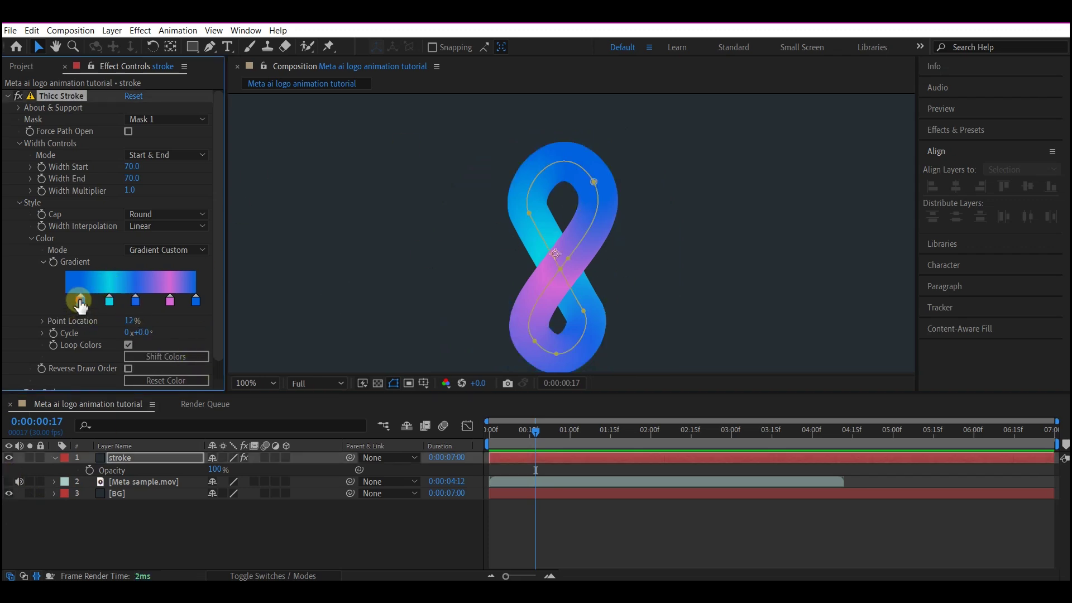
pyautogui.doubleClick(80, 302)
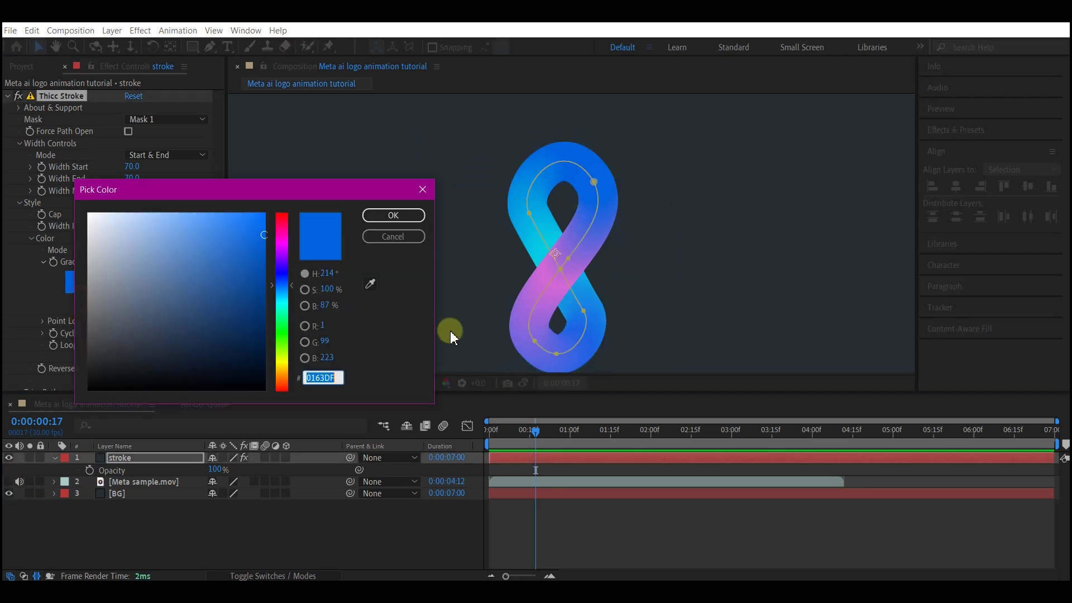
pyautogui.click(281, 225)
pyautogui.click(406, 218)
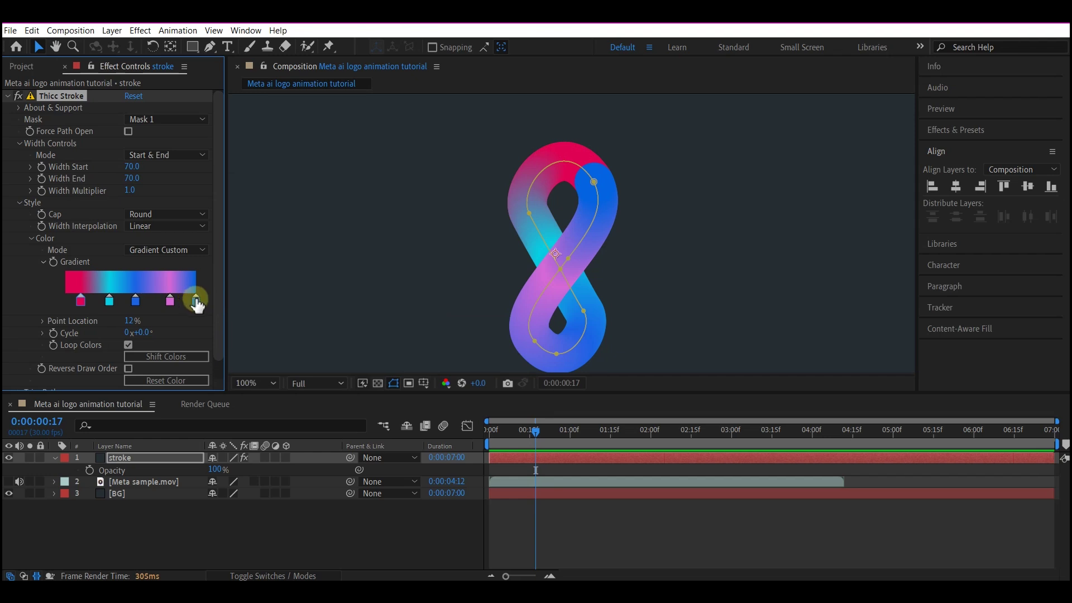
pyautogui.click(61, 307)
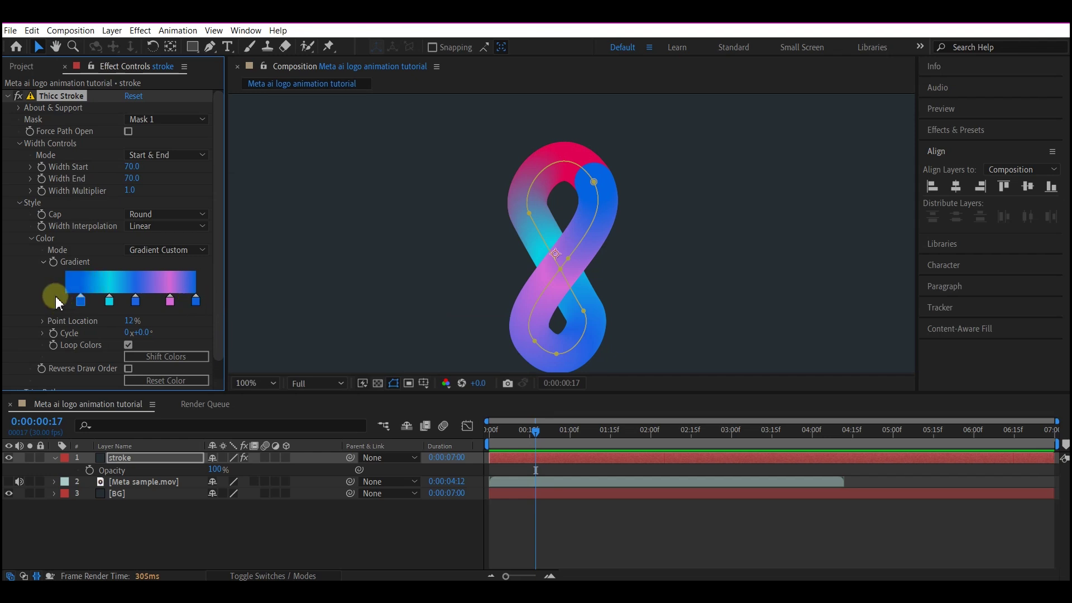
pyautogui.moveTo(80, 300)
pyautogui.mouseDown()
pyautogui.moveTo(70, 296)
pyautogui.moveTo(12, 416)
pyautogui.moveTo(14, 394)
pyautogui.mouseUp()
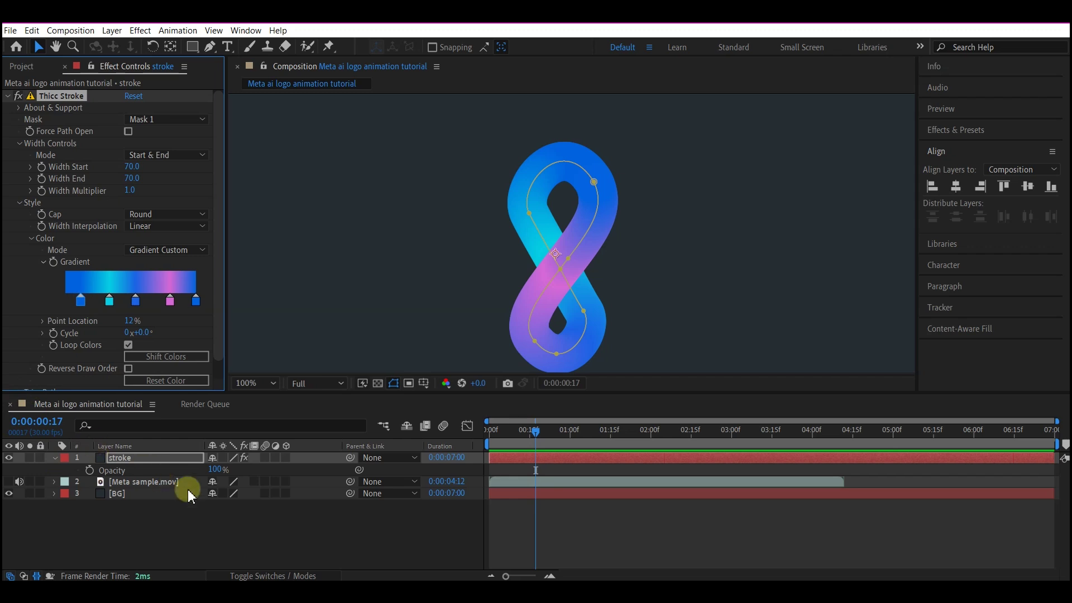
# - Lower the stroke layer's opacity to 0%
pyautogui.moveTo(216, 469)
pyautogui.mouseDown()
pyautogui.moveTo(12, 477)
pyautogui.moveTo(27, 470)
pyautogui.mouseUp()
pyautogui.click(141, 471)
pyautogui.click(143, 459)
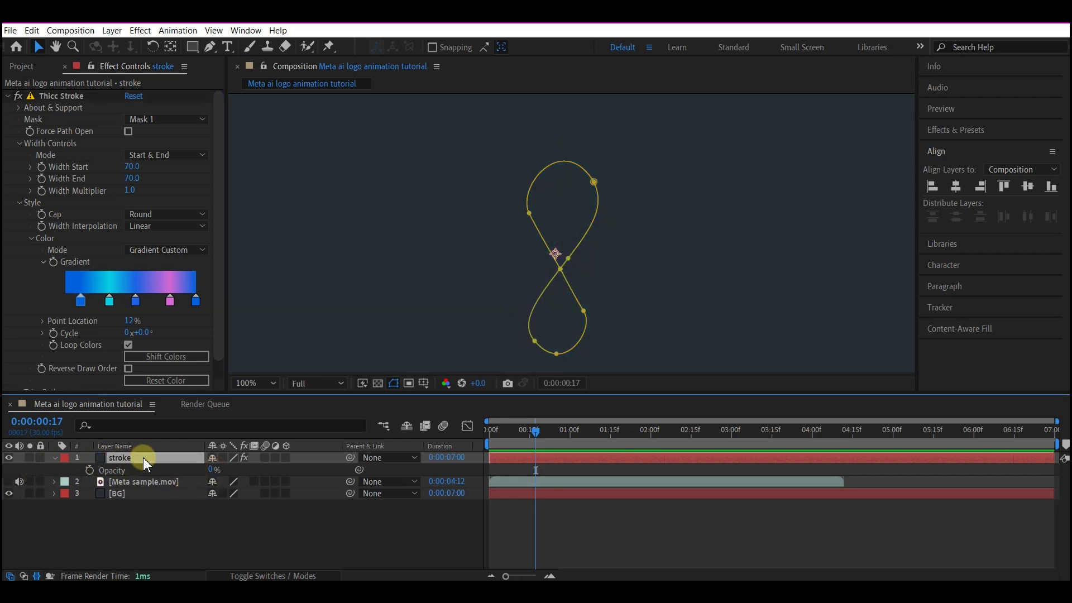
# - Reveal the stroke layer's mask, go to its Mask Path keyframe at 0:00:01:27 and show the Meta sample.mov layer
pyautogui.press('m')
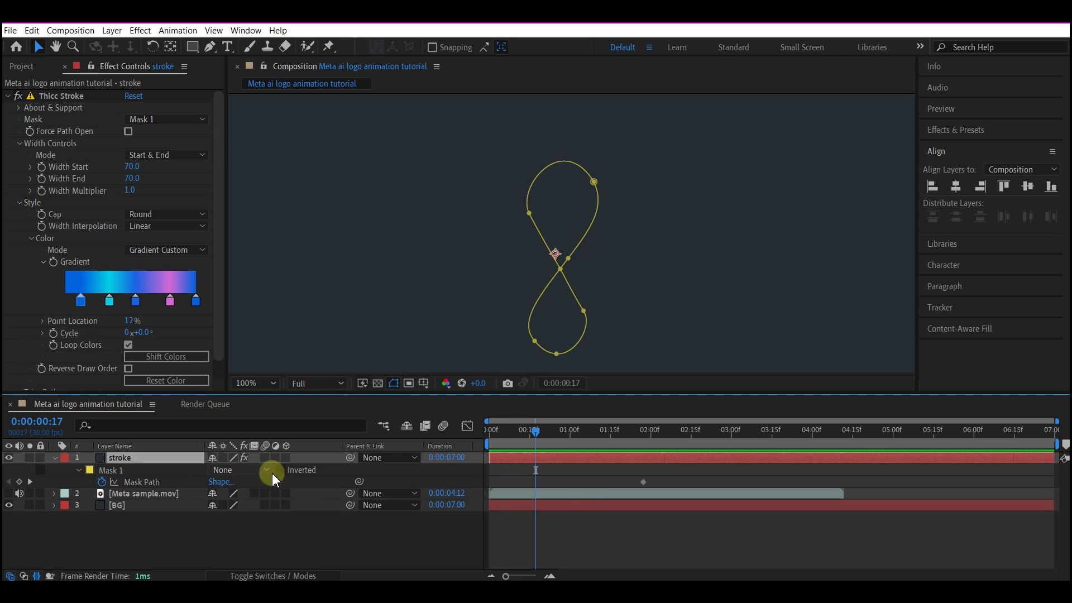
pyautogui.click(30, 482)
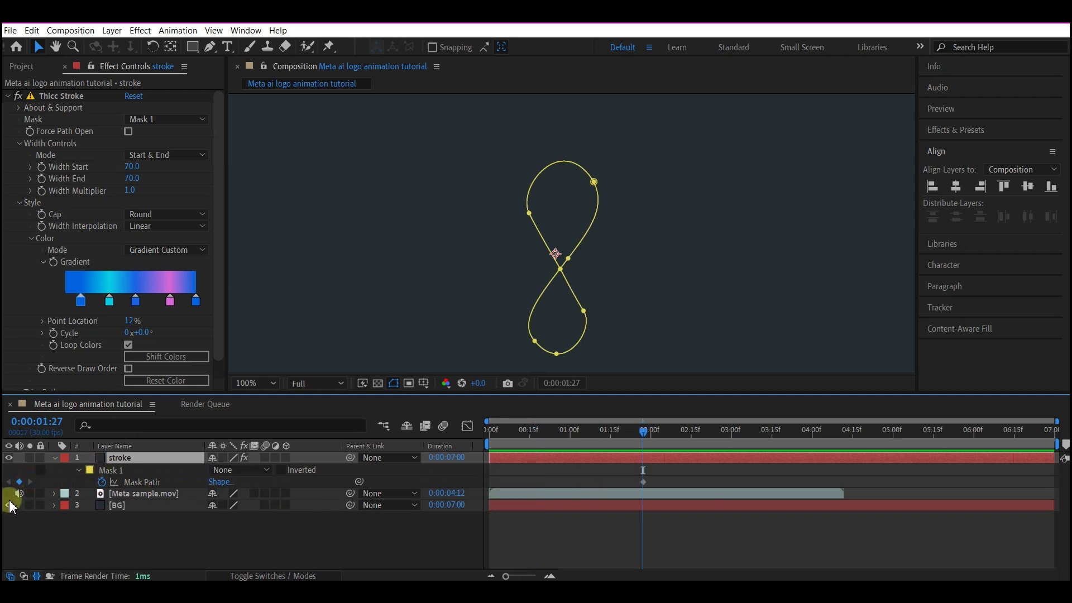
pyautogui.click(9, 493)
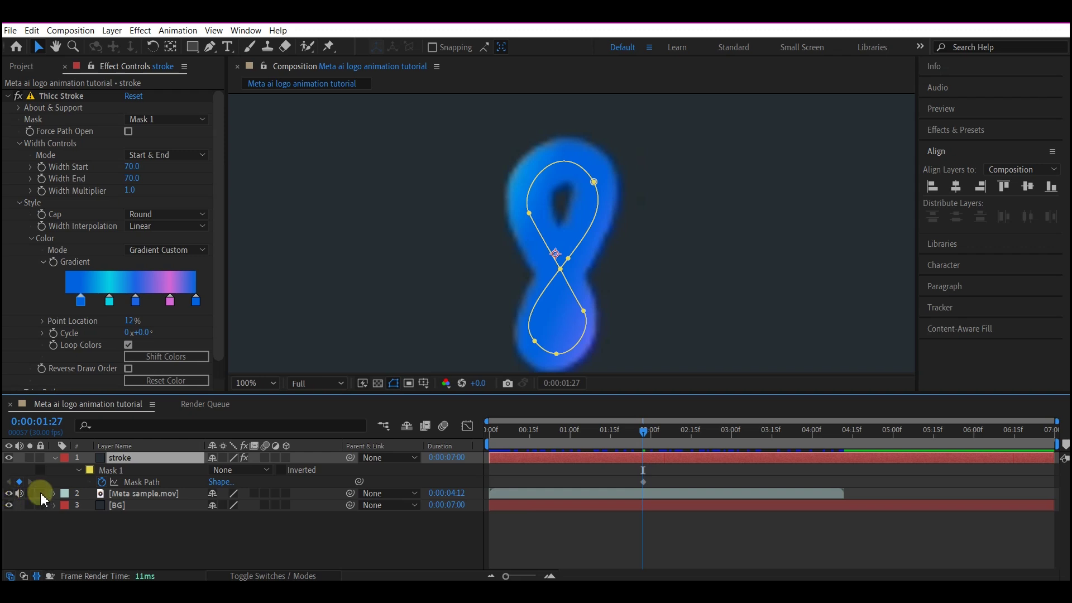
# - Expand the preview playback controls for stepping through individual frames
pyautogui.click(956, 111)
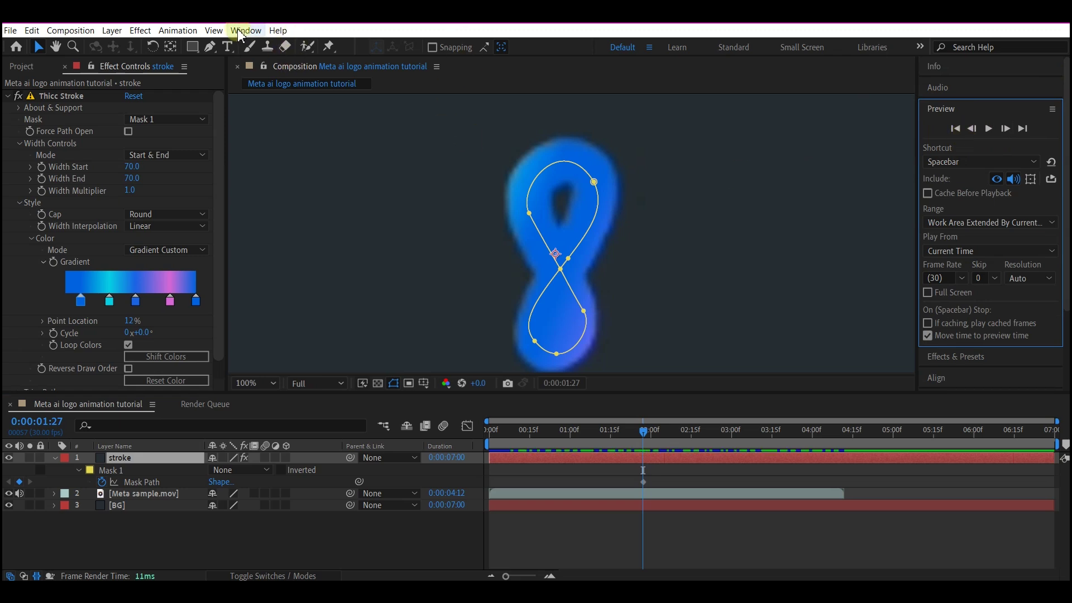
pyautogui.click(239, 32)
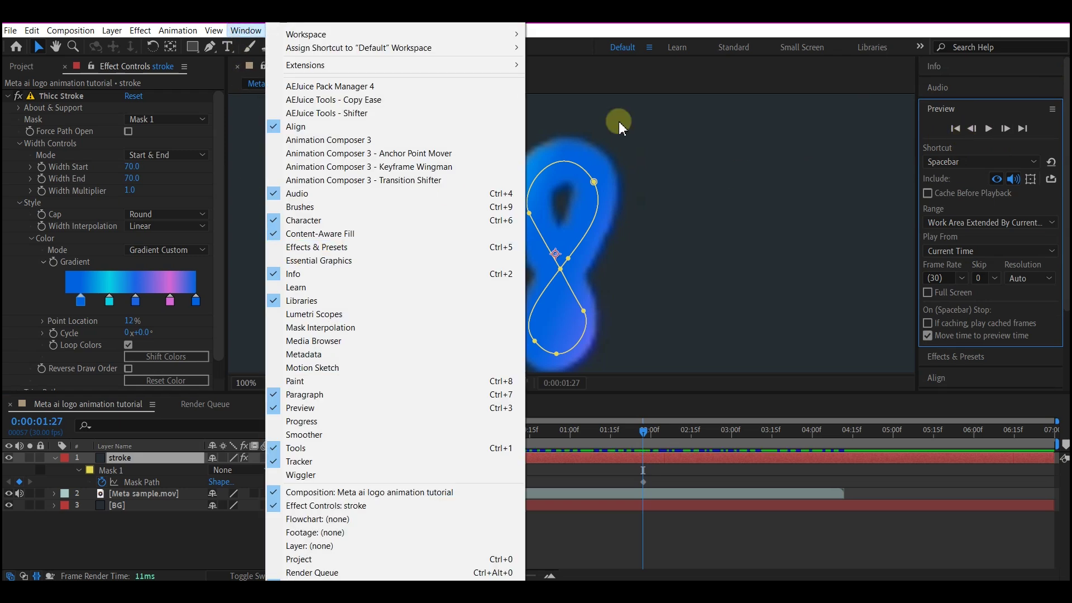
pyautogui.click(960, 110)
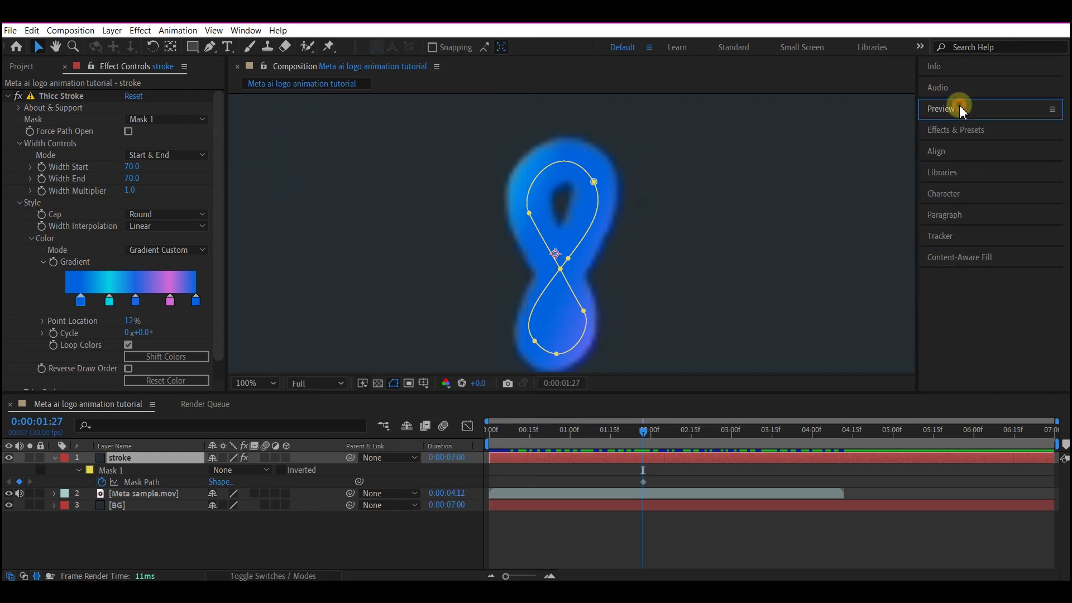
pyautogui.click(961, 110)
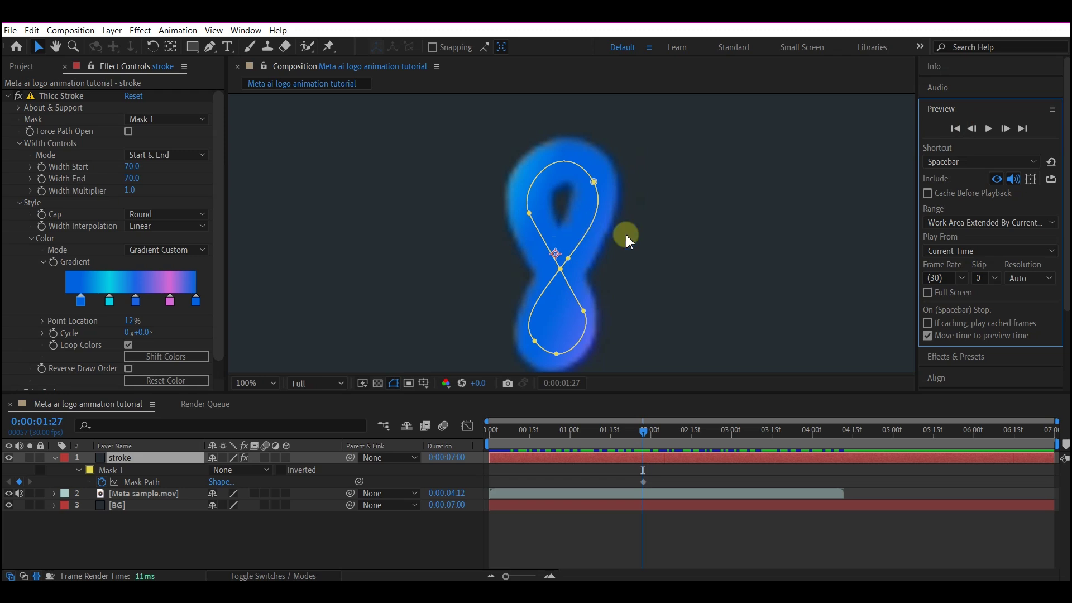
# - Go back one frame to 0:00:01:26 and reshape the mask's upper loop, crossing and lower points to follow the sample
pyautogui.click(974, 134)
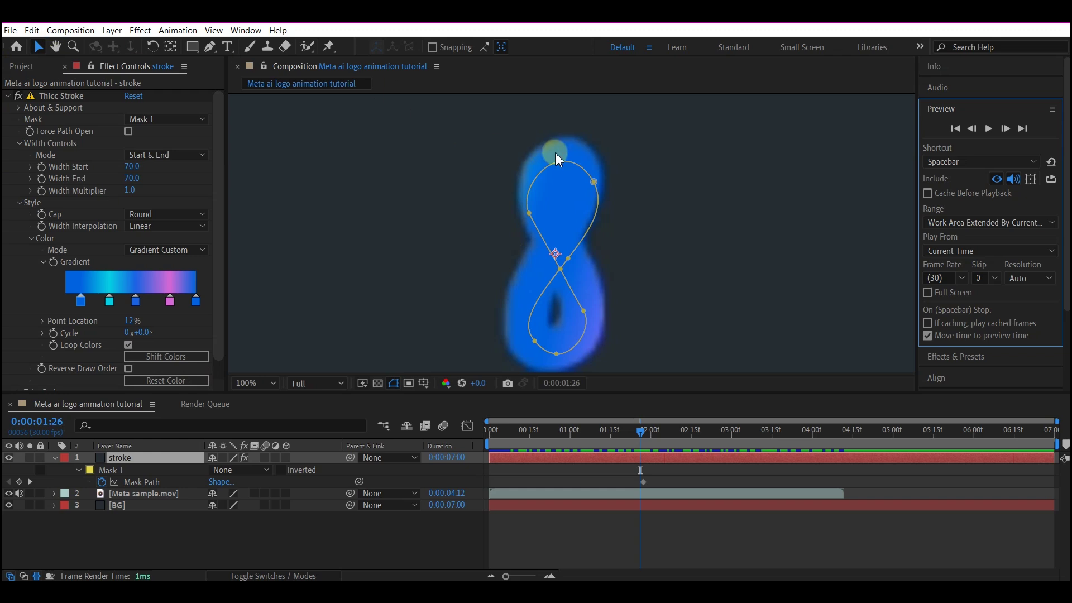
pyautogui.moveTo(555, 152); pyautogui.dragTo(535, 205)
pyautogui.click(557, 136)
pyautogui.click(553, 256)
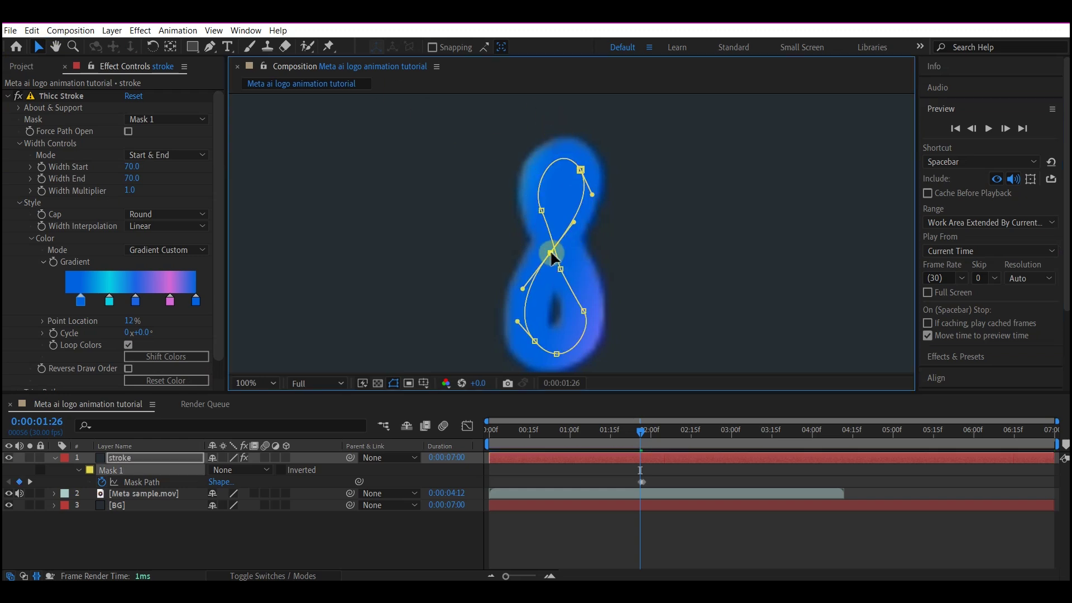
pyautogui.moveTo(561, 269); pyautogui.dragTo(568, 265)
pyautogui.moveTo(583, 311); pyautogui.dragTo(583, 302)
pyautogui.click(535, 340)
pyautogui.click(773, 399)
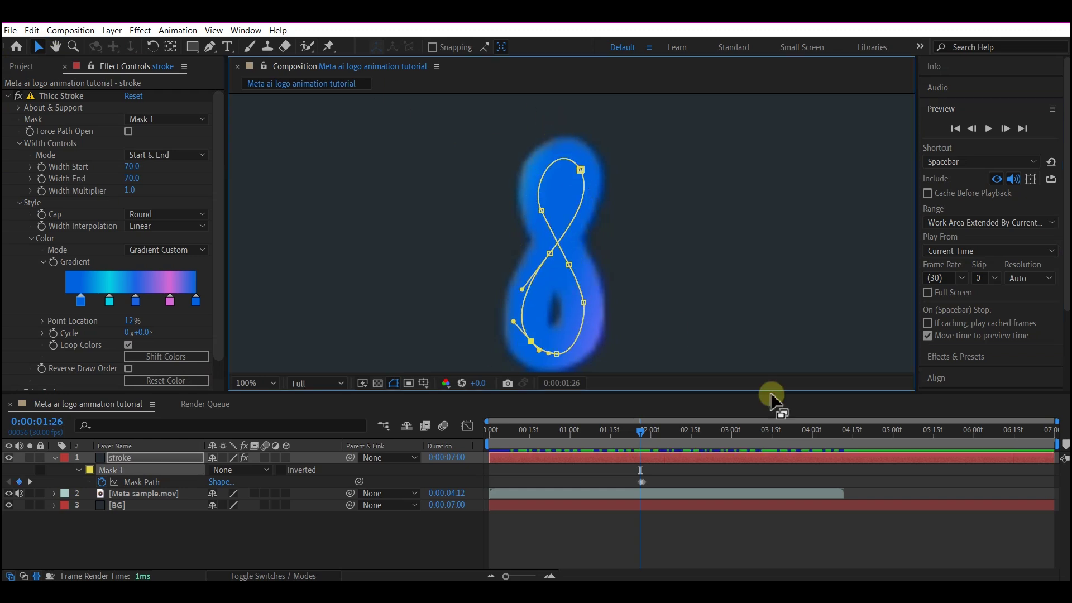
# - Go back to 0:00:01:25 and fit the mask's upper loop and left crossing point to the sample's narrower top
pyautogui.click(971, 128)
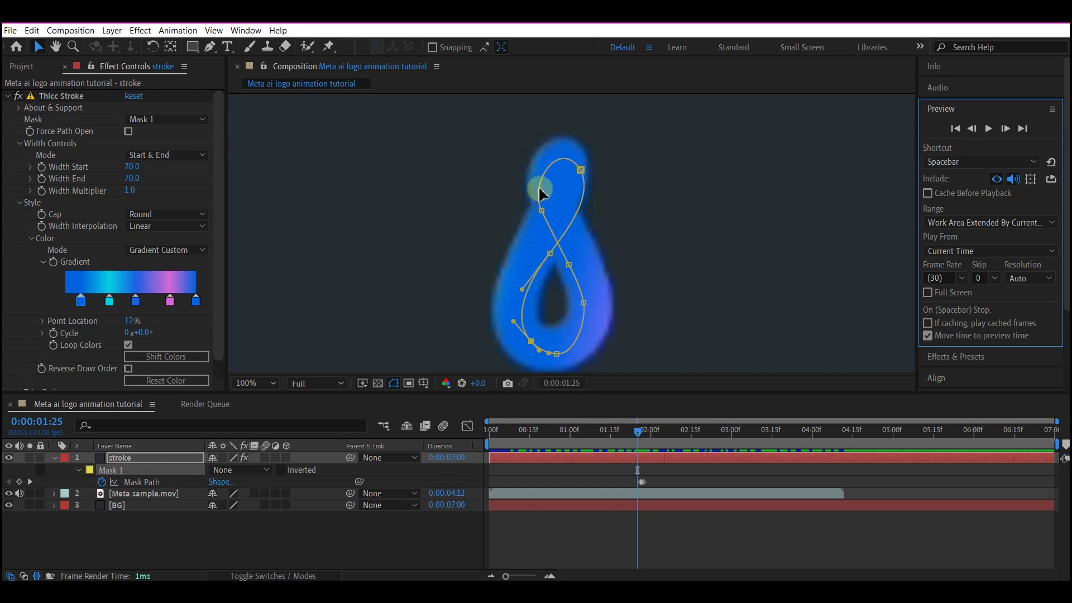
pyautogui.moveTo(542, 212); pyautogui.dragTo(575, 167)
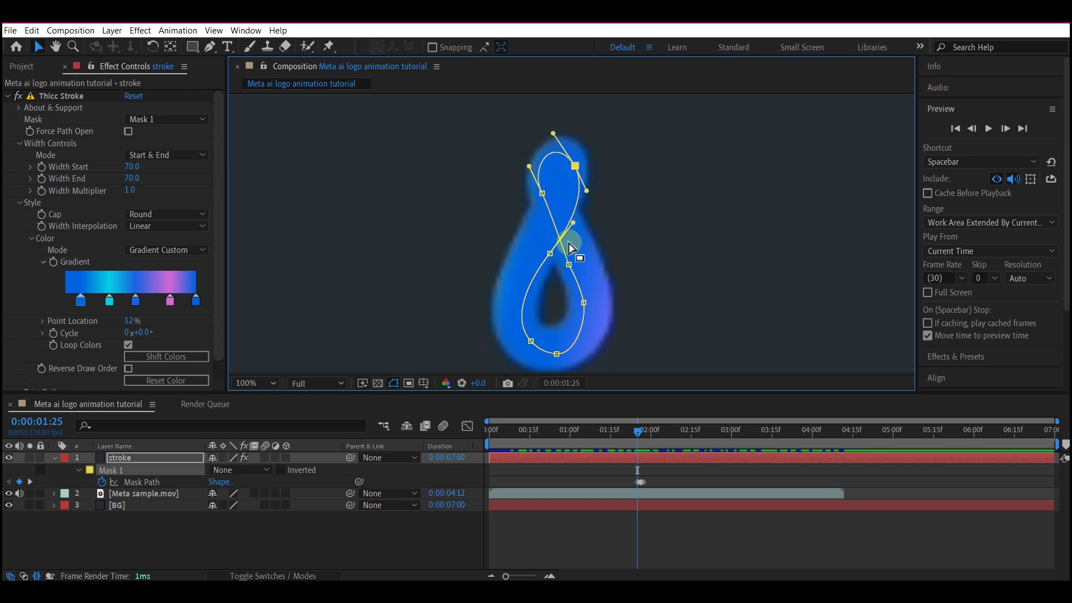
pyautogui.moveTo(549, 254); pyautogui.dragTo(541, 242)
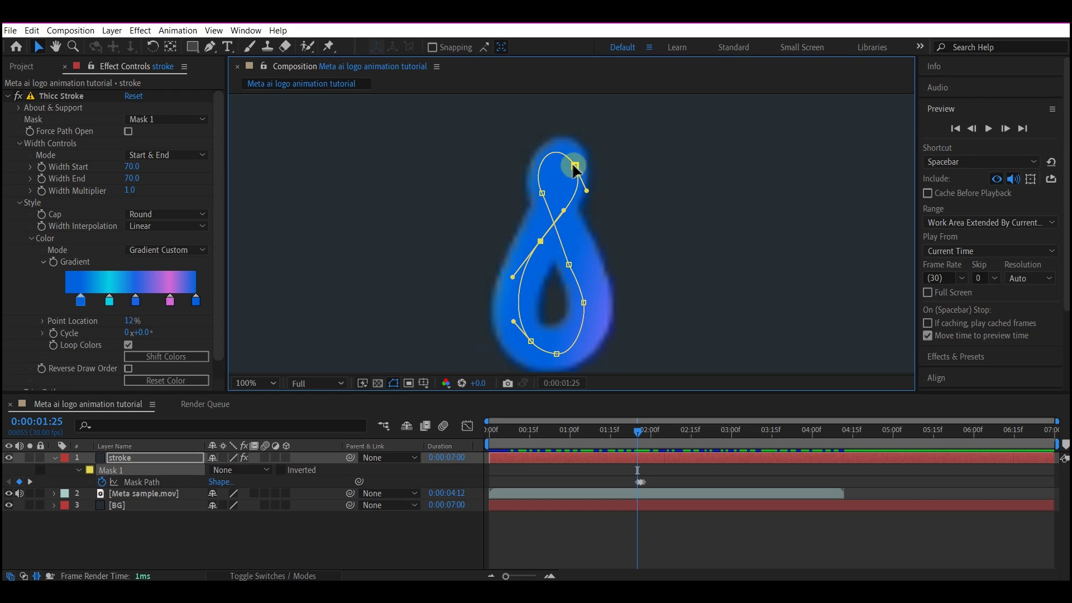
pyautogui.moveTo(573, 166); pyautogui.dragTo(544, 194)
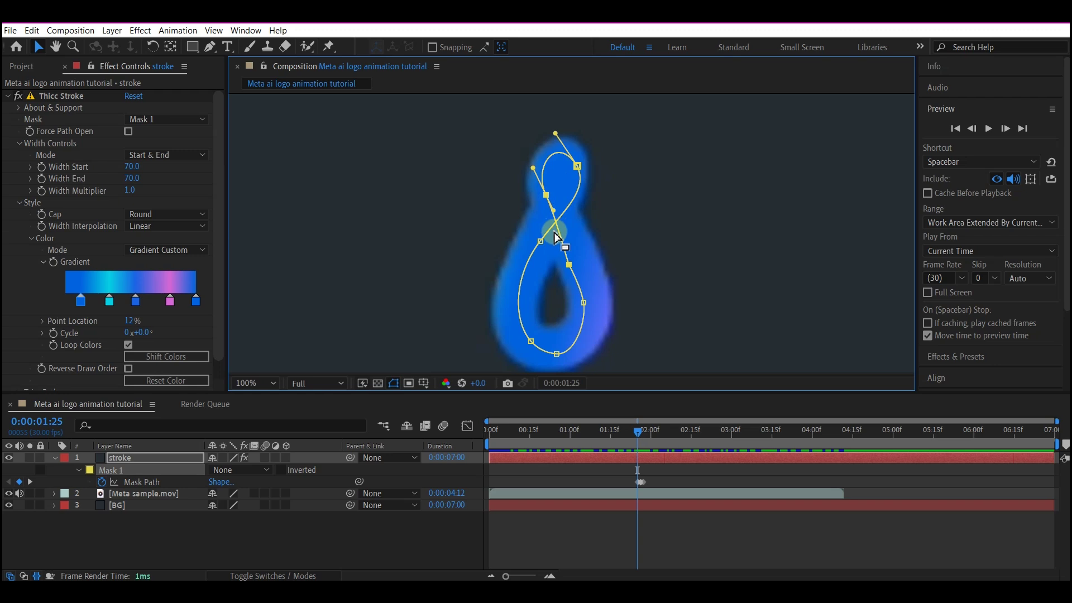
# - Widen the mask's lower loop at 0:00:01:25 by adjusting its right-side and bottom points to follow the sample
pyautogui.click(569, 264)
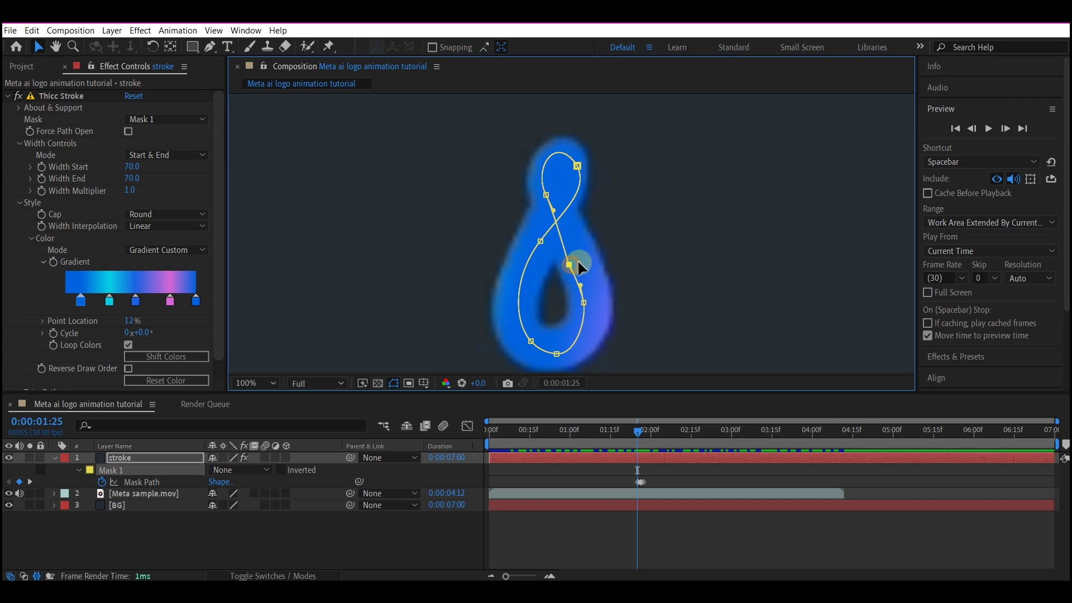
pyautogui.moveTo(578, 262); pyautogui.dragTo(570, 258)
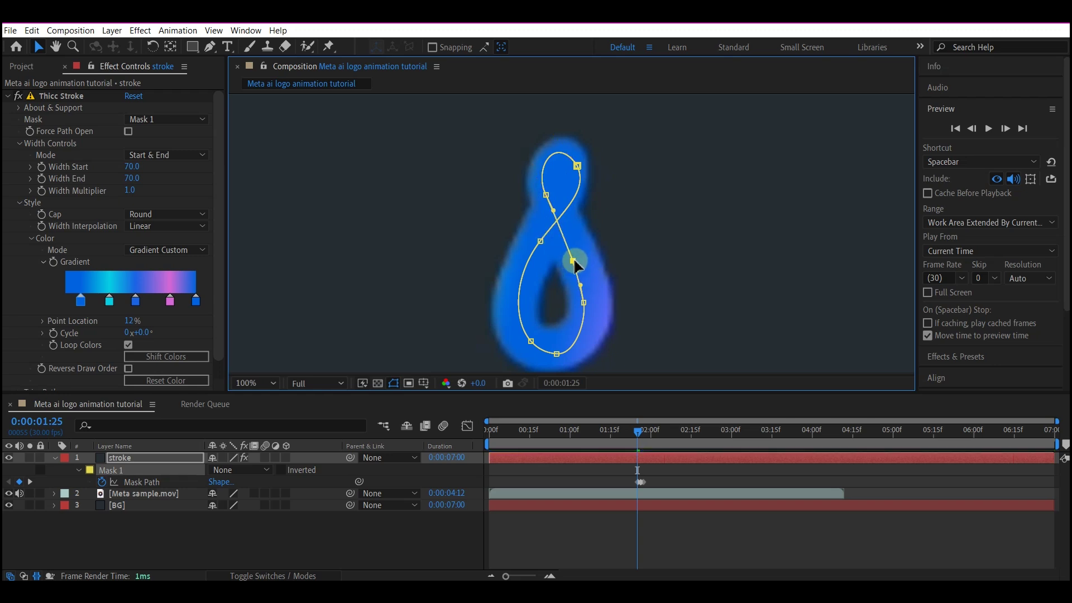
pyautogui.click(585, 306)
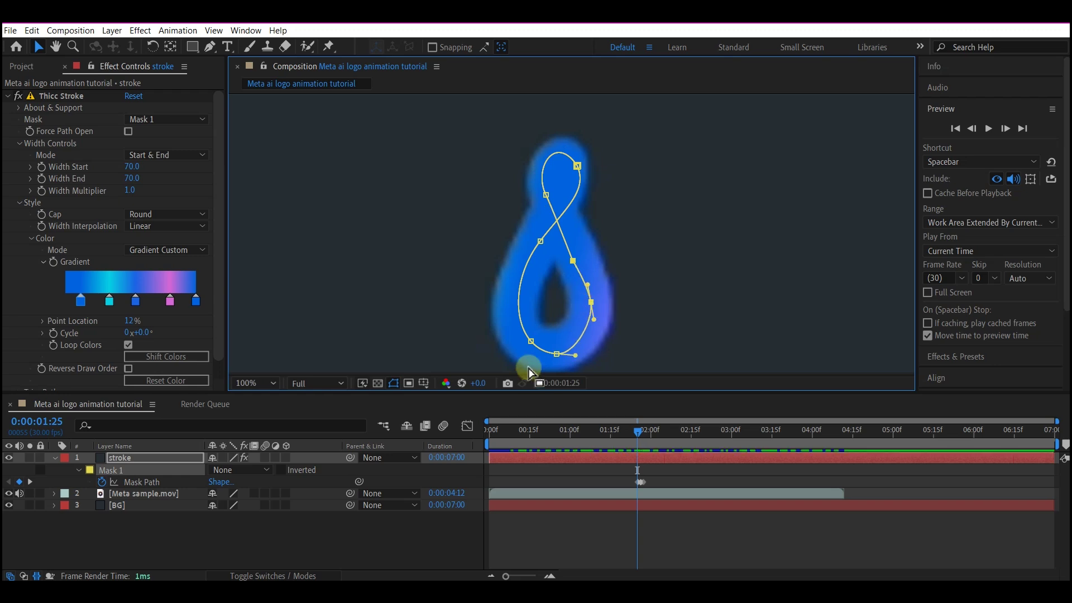
pyautogui.click(555, 354)
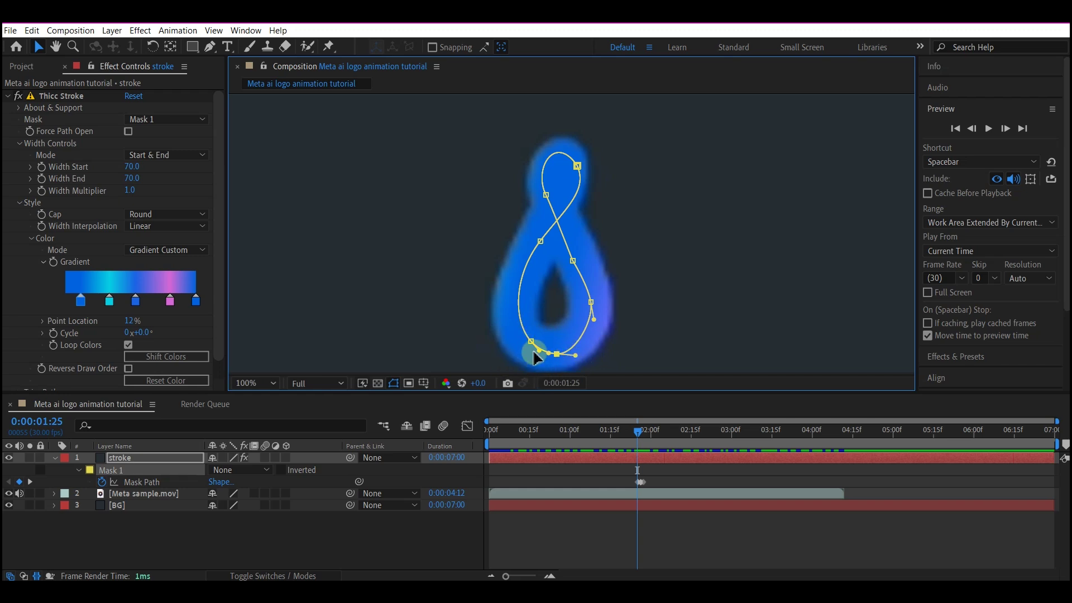
pyautogui.moveTo(530, 346); pyautogui.dragTo(524, 347)
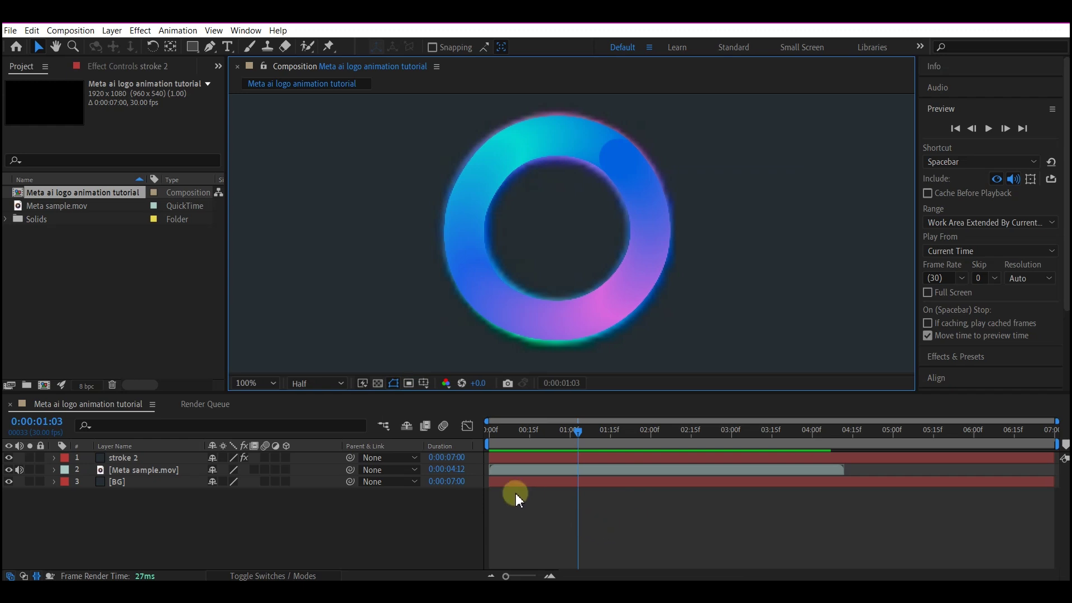
# - Scrub through the traced ring animation, and hide the stroke 2 layer to examine the sample's color movement up to 0:00:02:09
pyautogui.moveTo(585, 436); pyautogui.dragTo(735, 423)
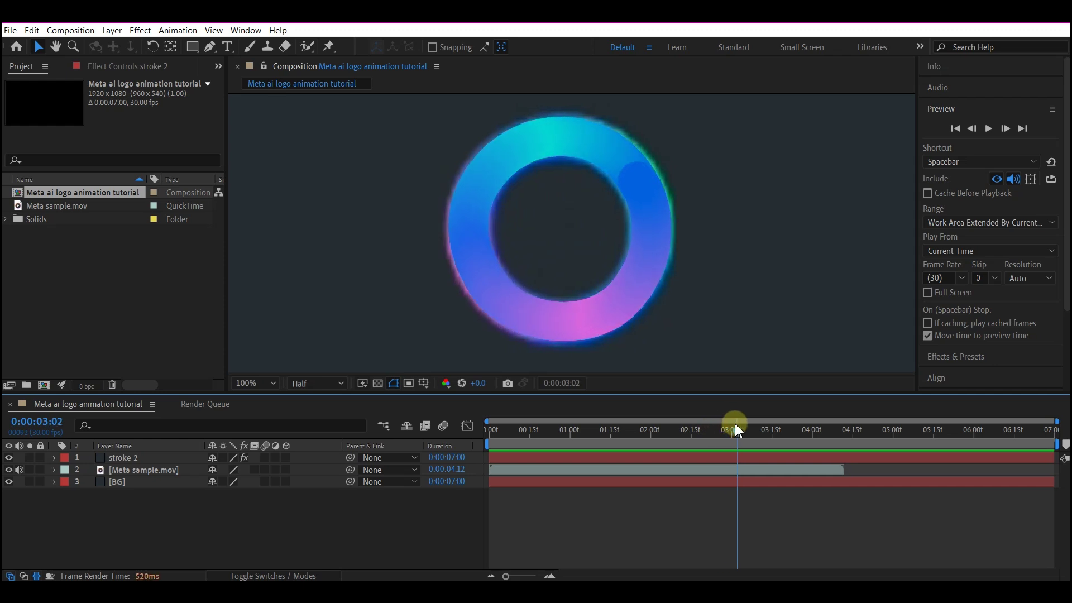
pyautogui.click(133, 469)
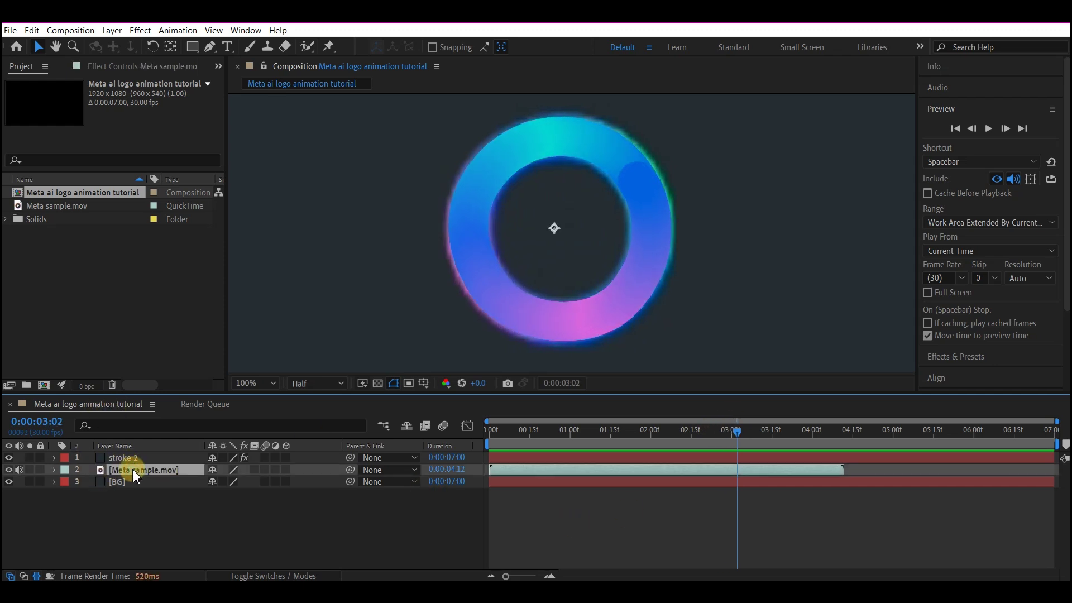
pyautogui.click(10, 458)
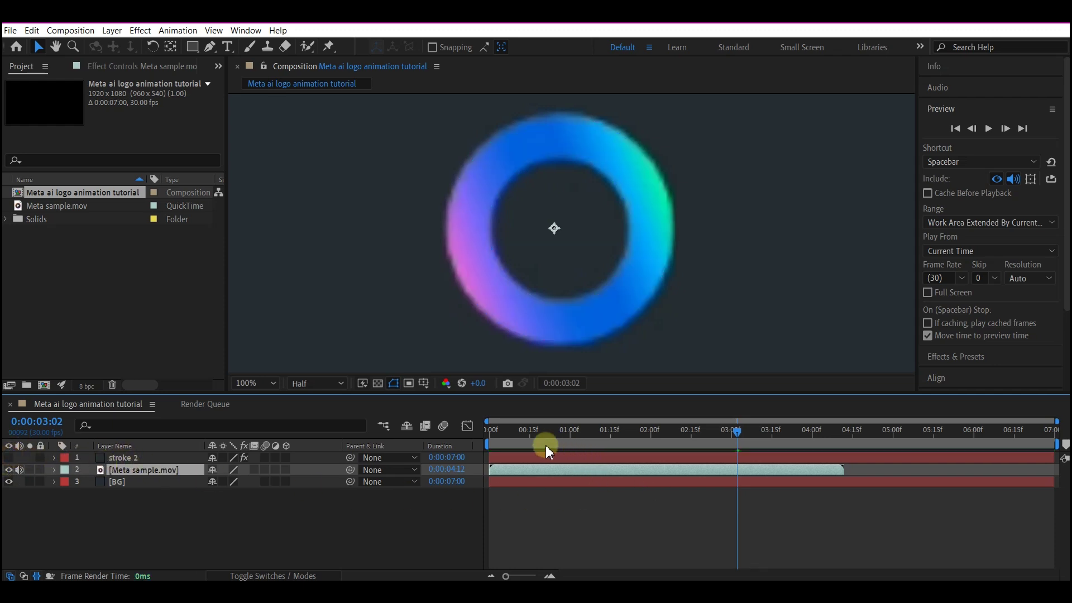
pyautogui.moveTo(519, 437); pyautogui.dragTo(675, 445)
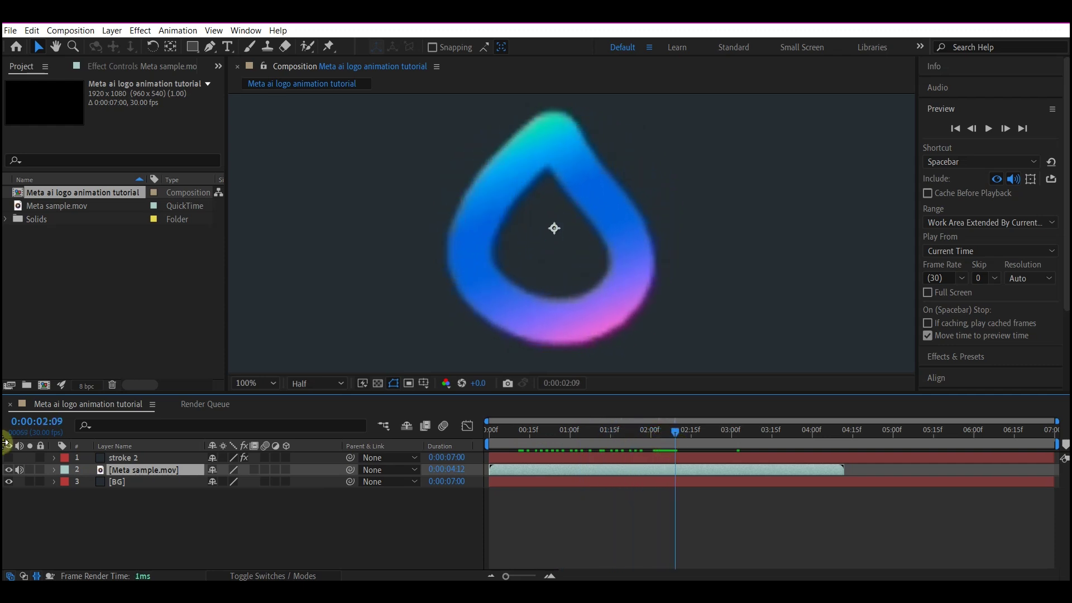
# - Hide the Meta sample.mov layer and show the stroke 2 layer
pyautogui.click(7, 472)
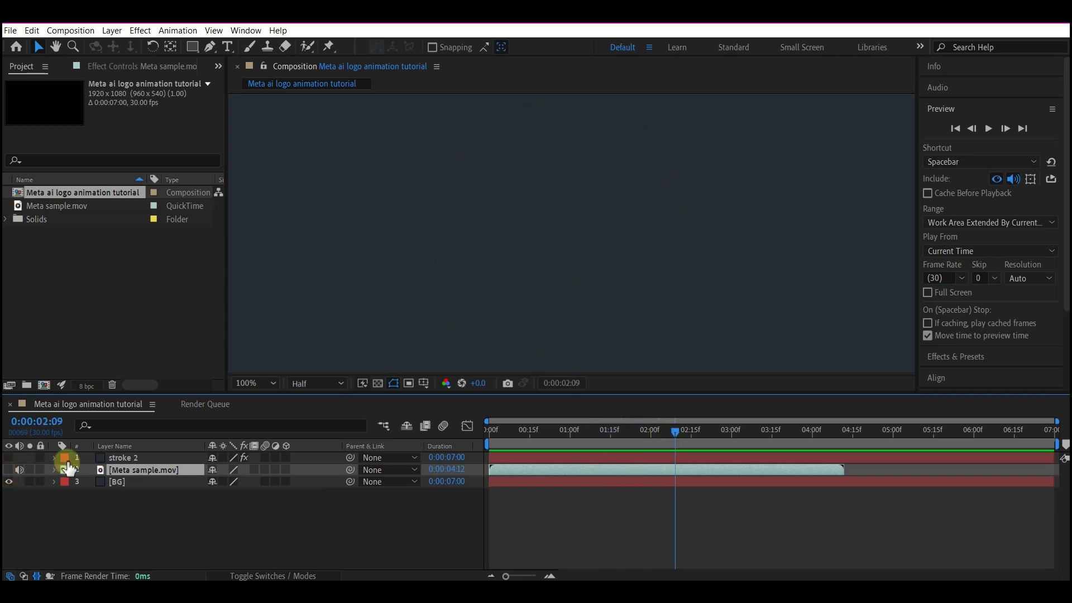
pyautogui.click(131, 457)
pyautogui.click(9, 459)
pyautogui.click(9, 459)
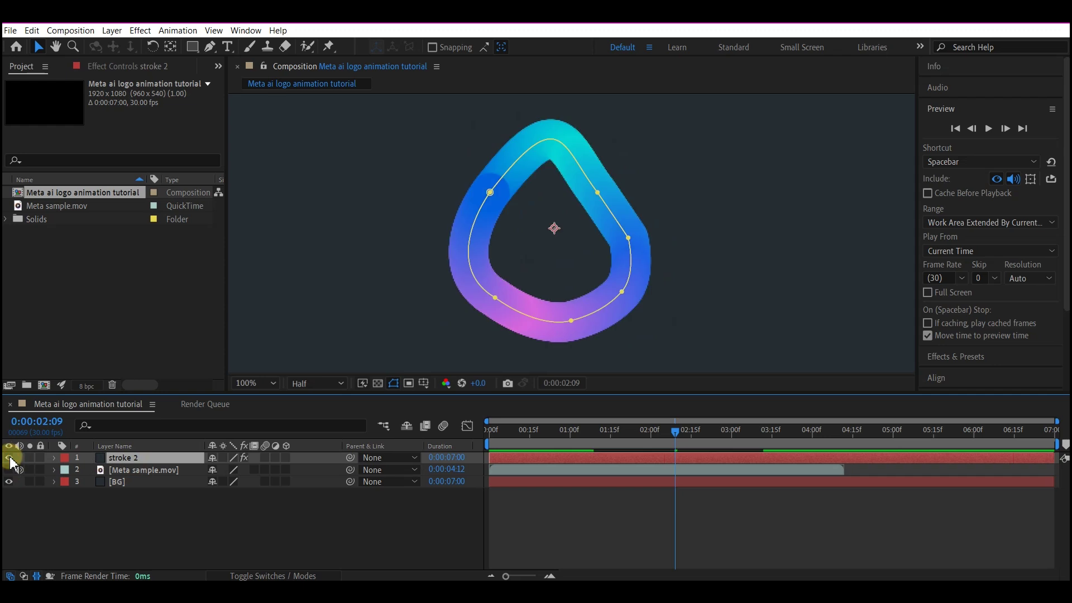
# - Move the first blue gradient stop of stroke 2 to 7% and shift the cyan stop closer to the middle blue
pyautogui.click(120, 66)
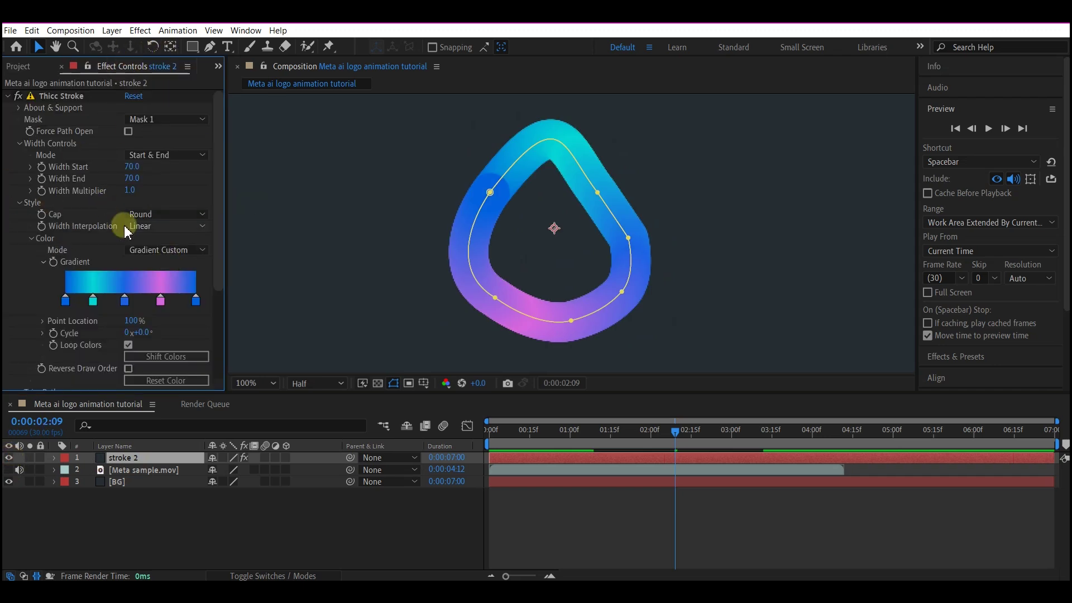
pyautogui.click(159, 286)
pyautogui.click(93, 300)
pyautogui.moveTo(93, 304); pyautogui.dragTo(104, 305)
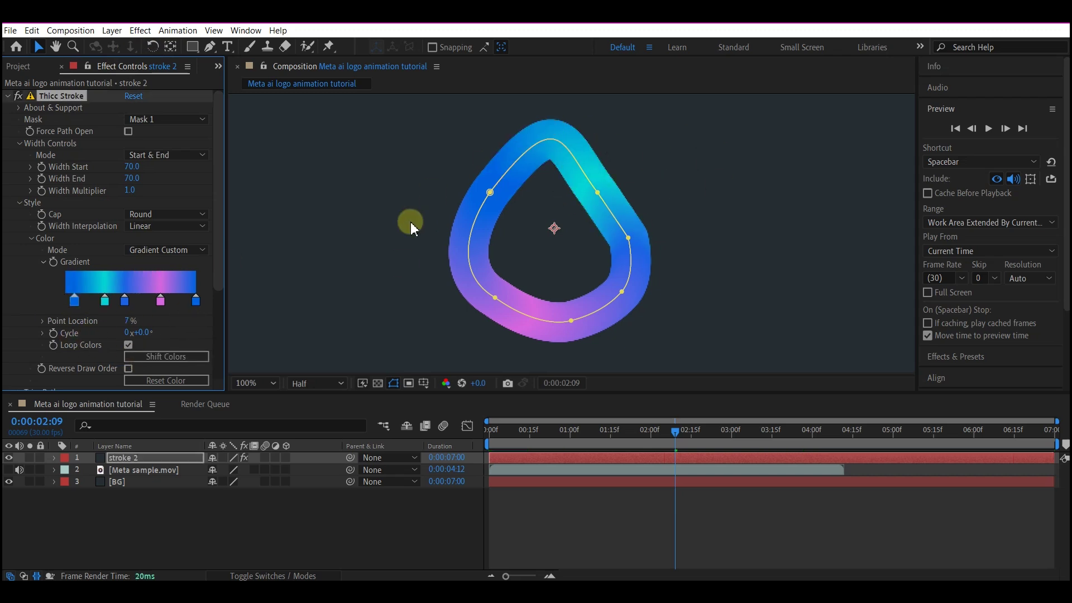
# - Add the expression time*160 to the Thicc Stroke gradient's Cycle and scrub the timeline to preview the rotating colors
pyautogui.click(34, 350)
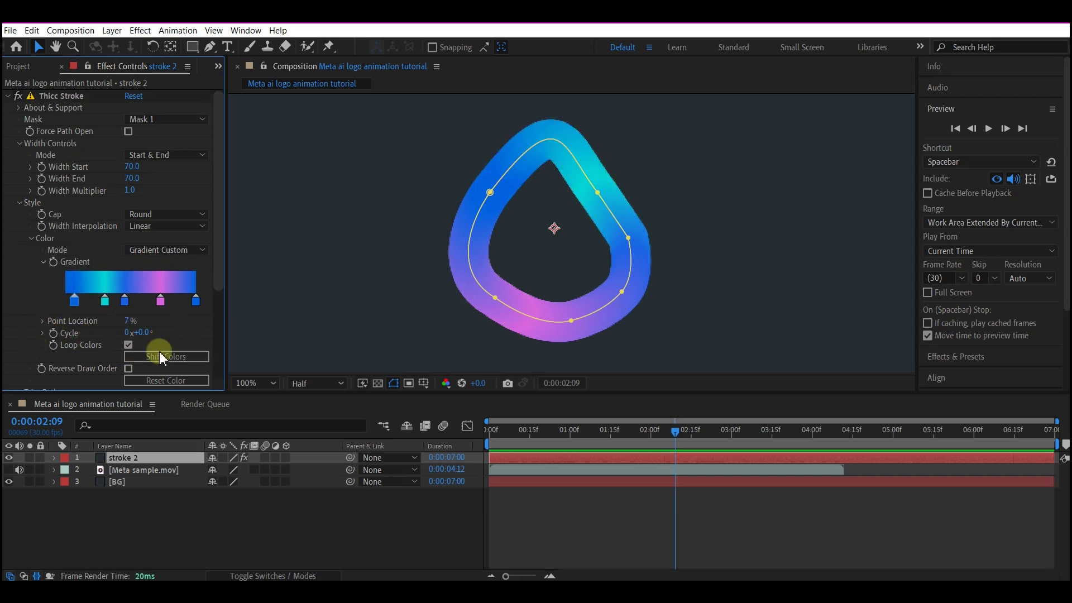
pyautogui.keyDown('alt'); pyautogui.click(53, 334); pyautogui.keyUp('alt')
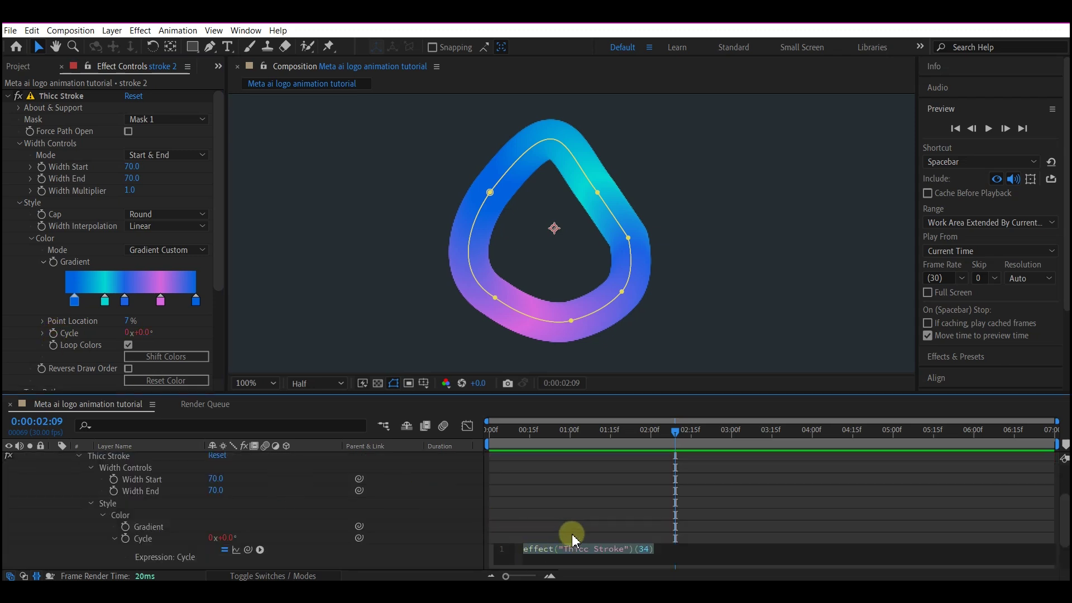
pyautogui.scroll(-2, 578, 525)
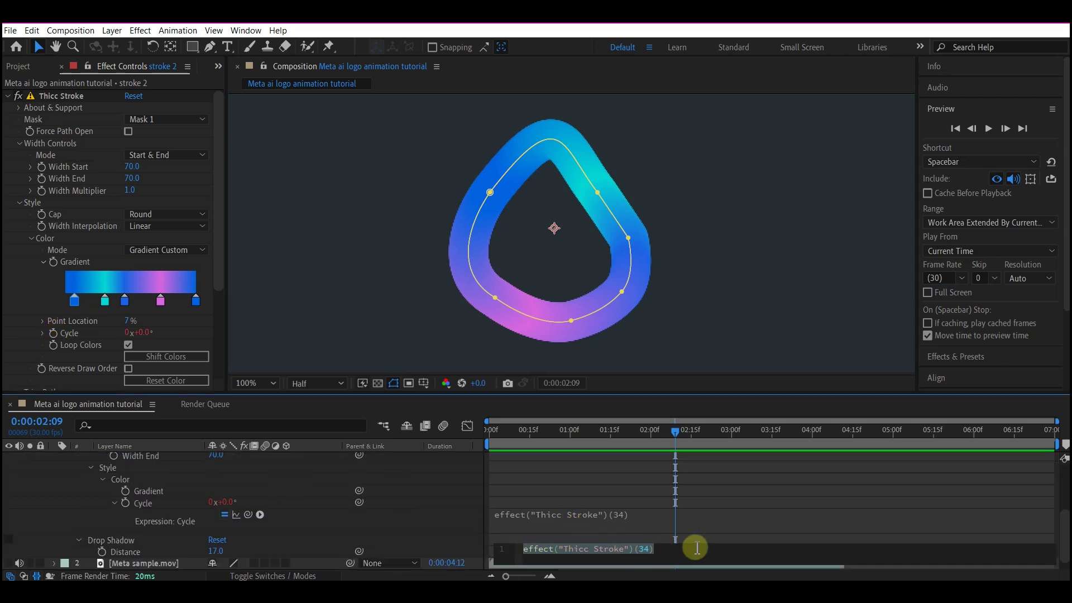
pyautogui.write('time*160')
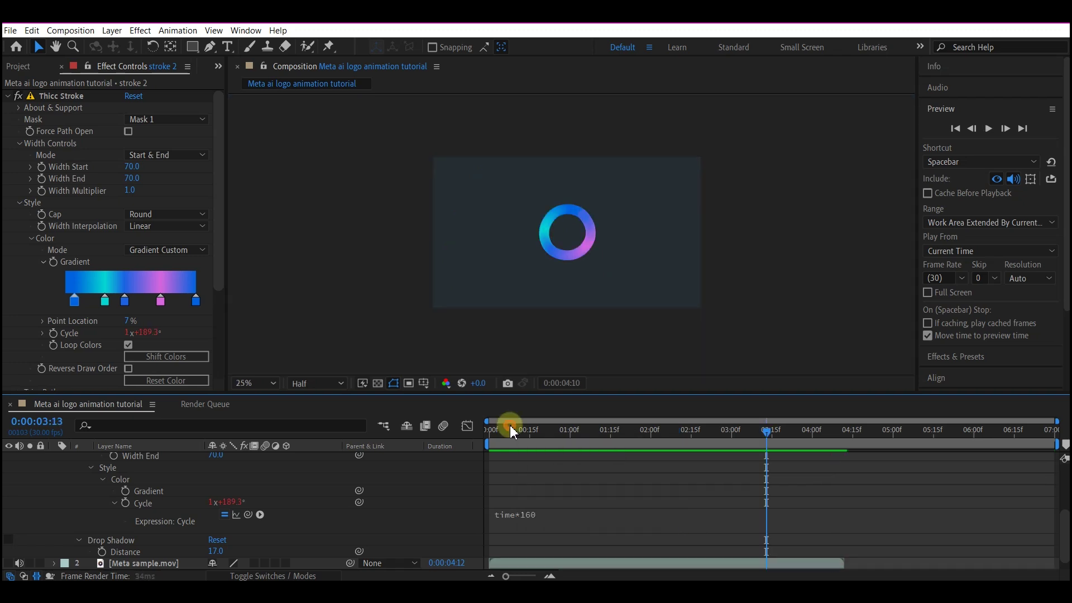
pyautogui.moveTo(510, 426); pyautogui.dragTo(747, 430)
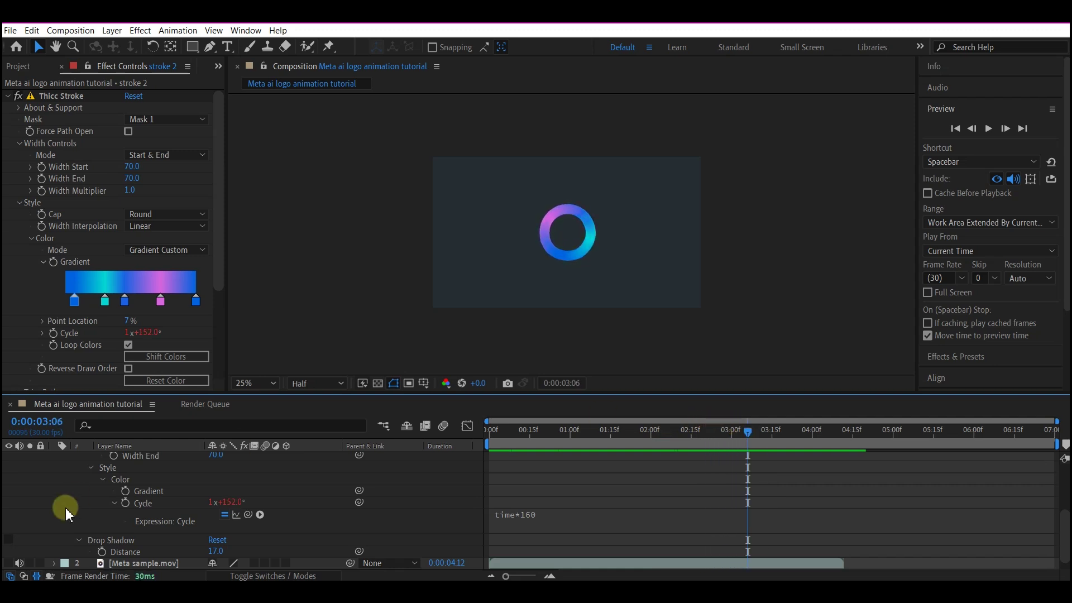
# - Add a null object named control and parent the stroke 2 layer to it
pyautogui.click(70, 455)
pyautogui.scroll(5, 64, 463)
pyautogui.click(54, 457)
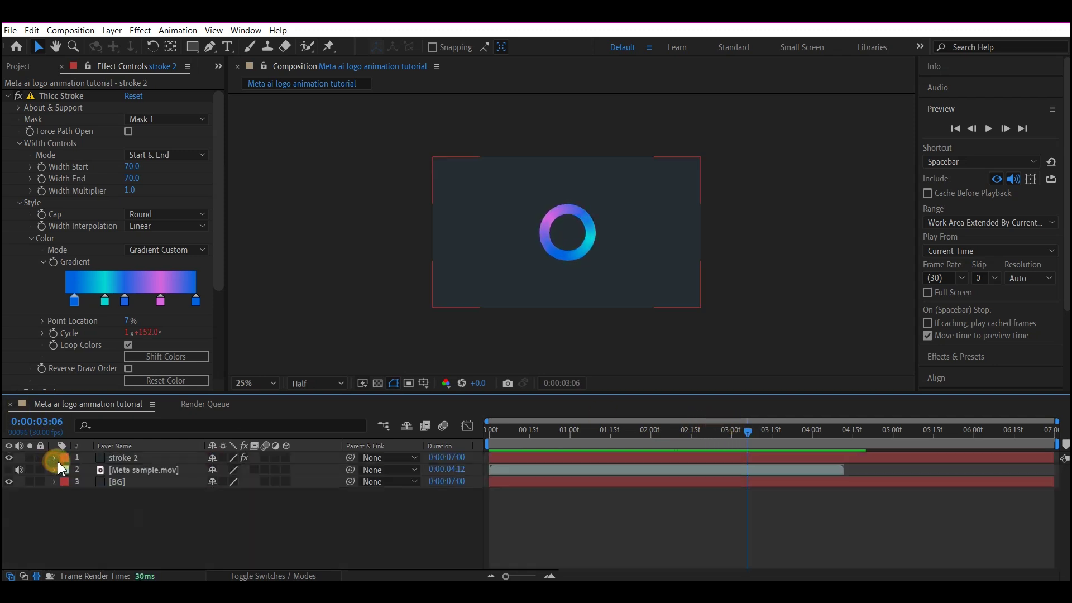
pyautogui.click(117, 459)
pyautogui.rightClick(122, 526)
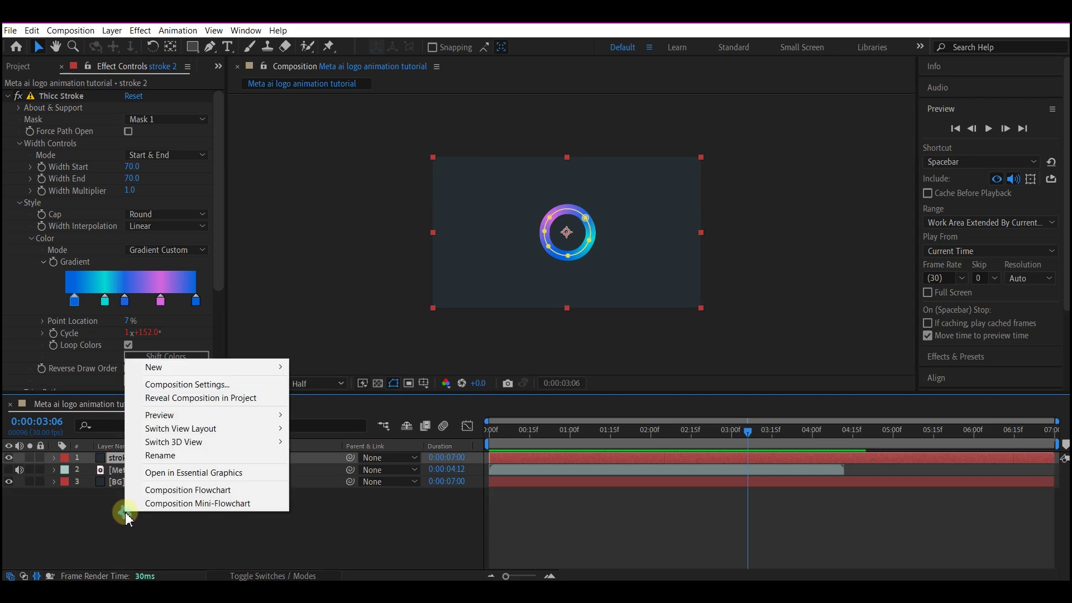
pyautogui.moveTo(162, 375)
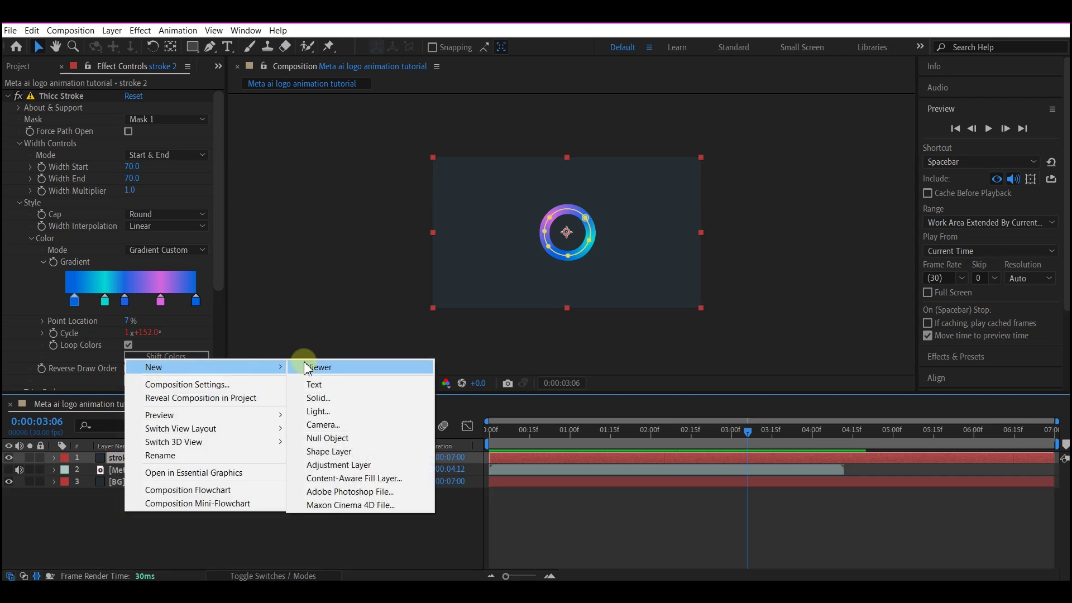
pyautogui.click(370, 438)
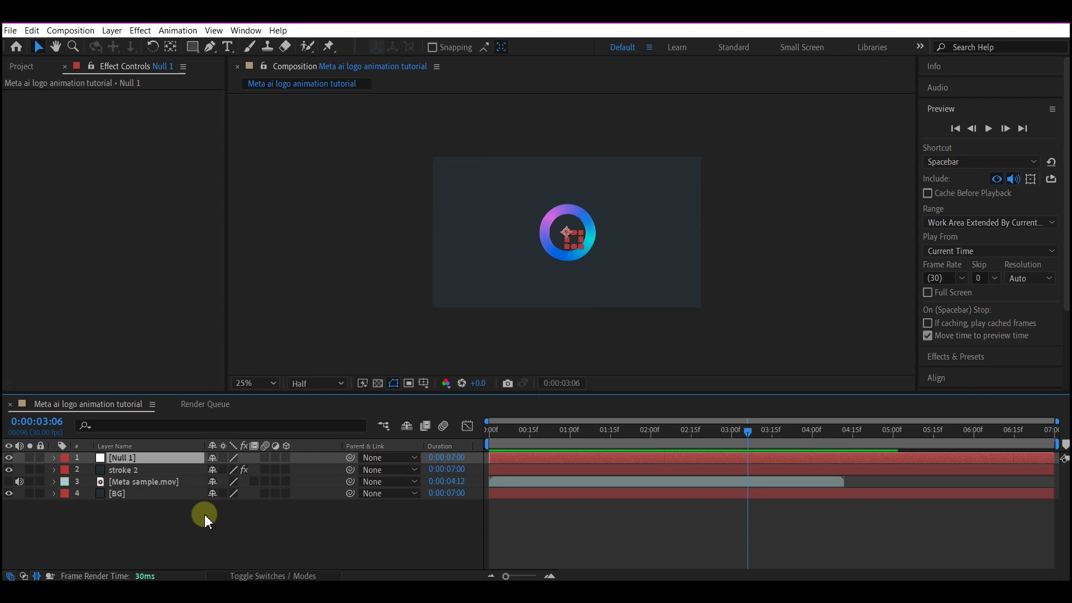
pyautogui.press('Return')
pyautogui.write('control')
pyautogui.click(114, 472)
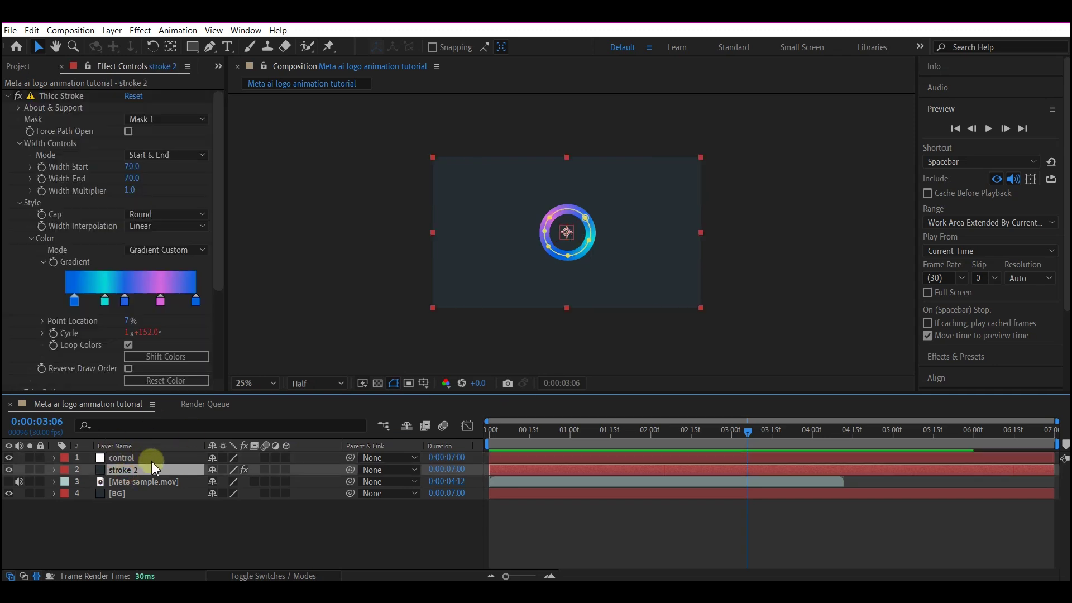
pyautogui.moveTo(350, 470); pyautogui.dragTo(118, 461)
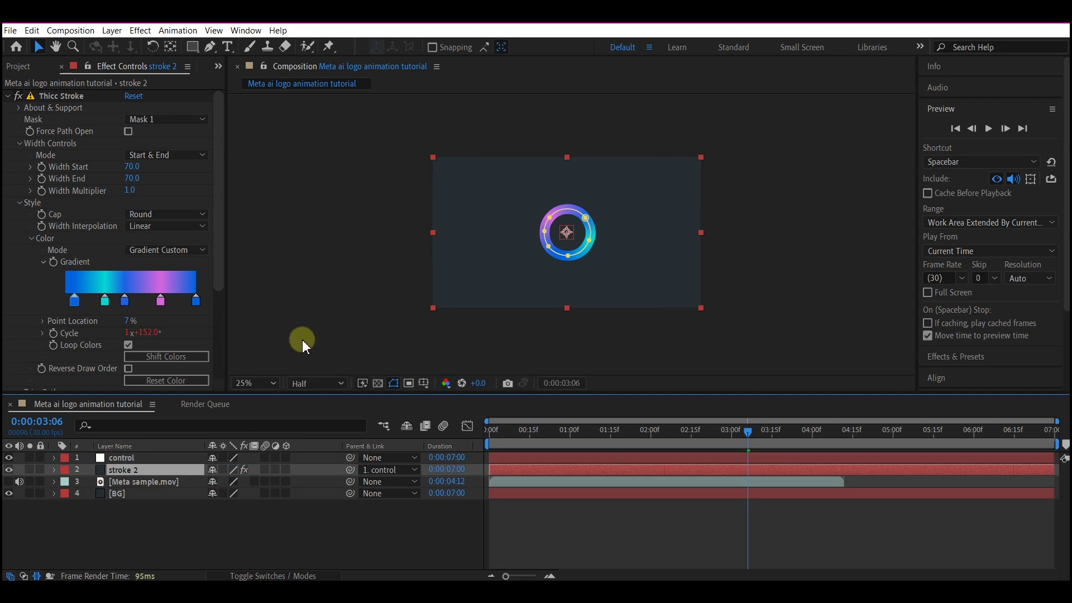
# - Create a text layer reading "Meta AI" in the composition
pyautogui.rightClick(144, 528)
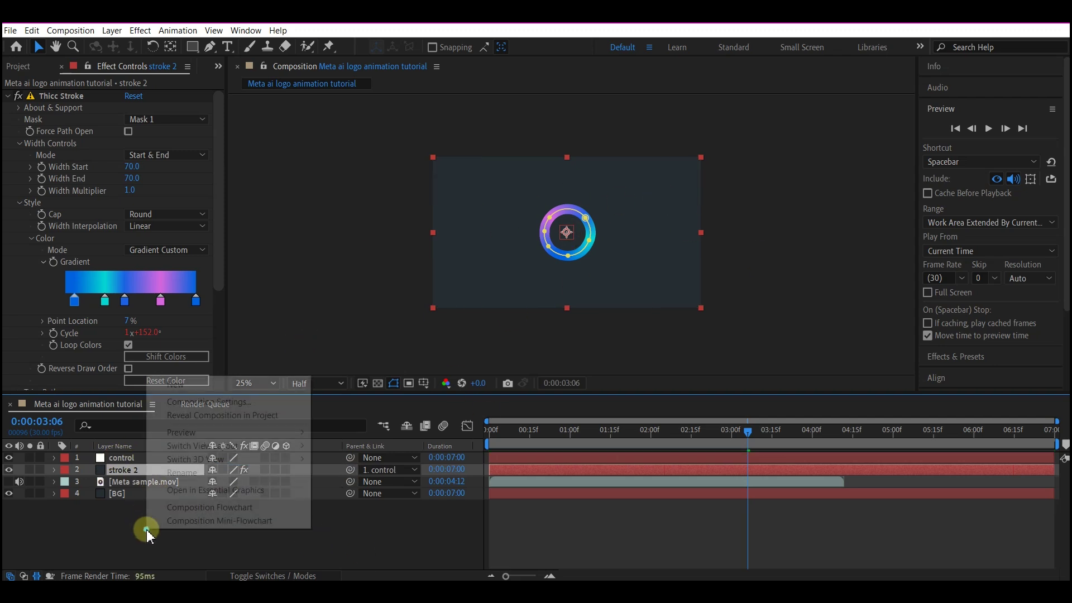
pyautogui.moveTo(184, 388)
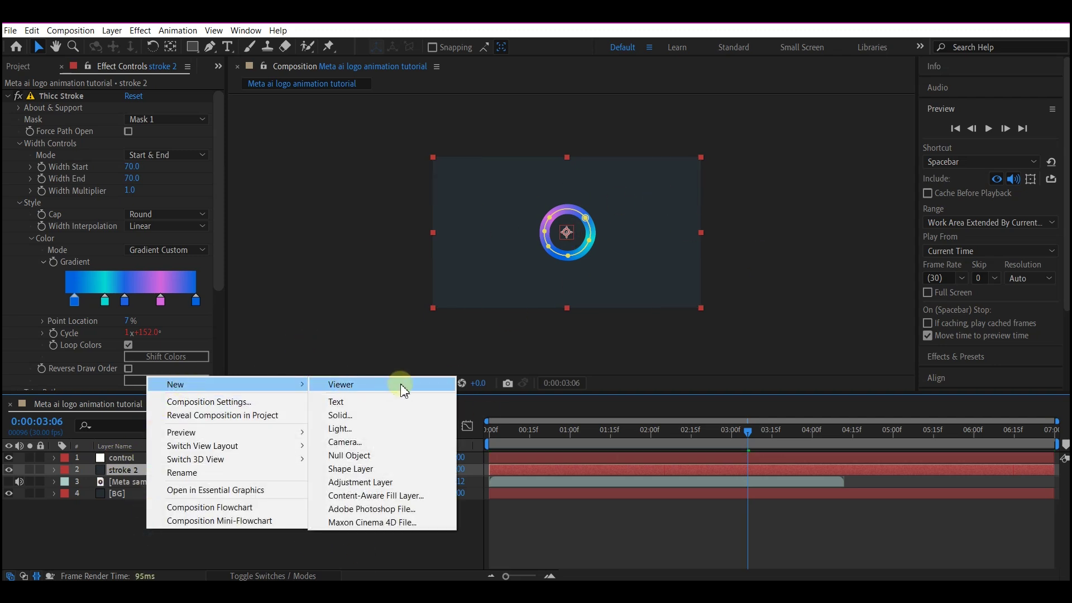
pyautogui.click(366, 405)
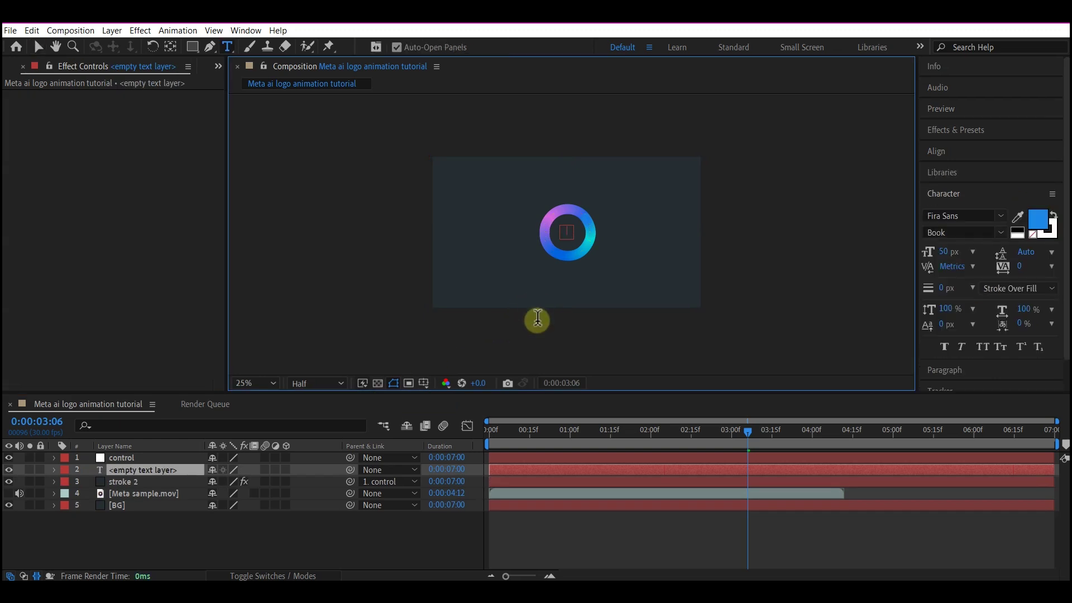
pyautogui.write('Meta AI')
pyautogui.click(626, 483)
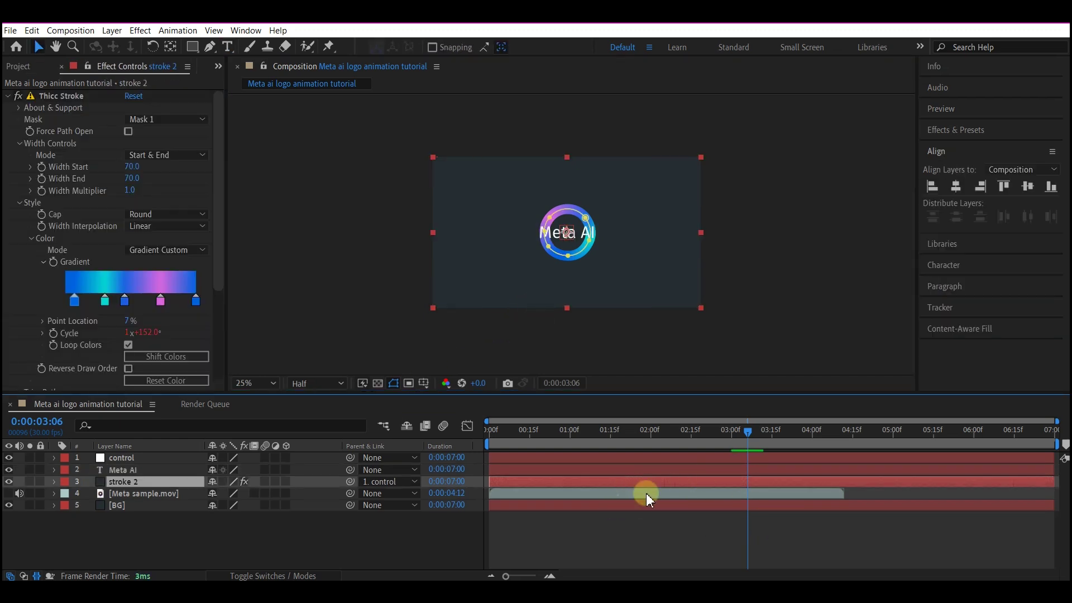
# - Set starting Position and Scale keyframes on the control null at 0:00:02:04
pyautogui.moveTo(644, 431)
pyautogui.mouseDown()
pyautogui.moveTo(662, 431)
pyautogui.moveTo(617, 447)
pyautogui.moveTo(663, 439)
pyautogui.mouseUp()
pyautogui.click(112, 458)
pyautogui.press('p')
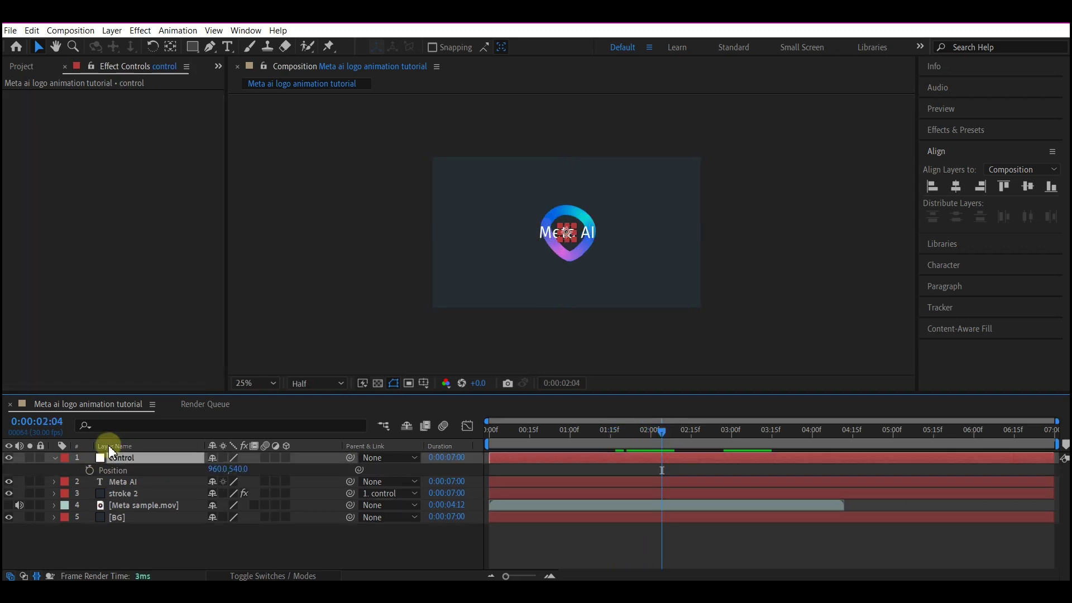
pyautogui.click(90, 471)
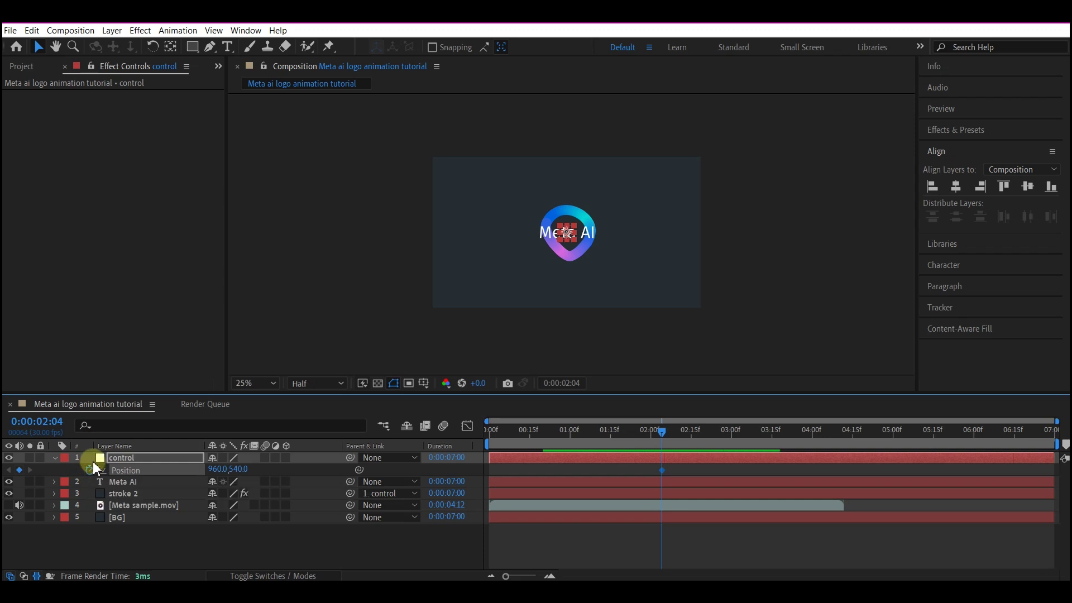
pyautogui.hotkey('shift', 's')
pyautogui.click(90, 481)
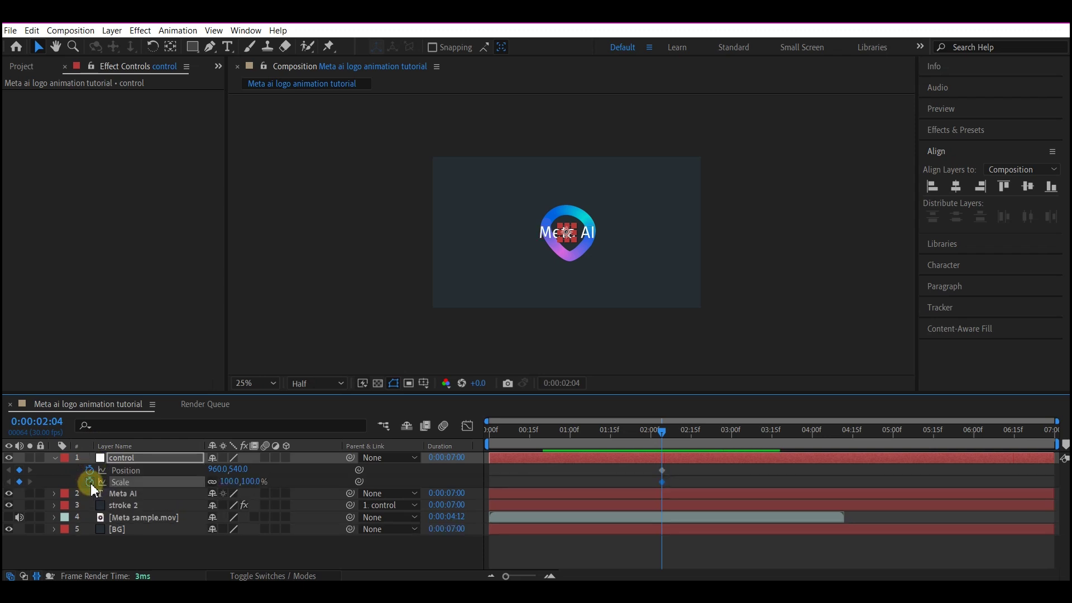
# - At 0:00:02:20, set the control null's Scale to 64% and Position to 788, 540, and apply Easy Ease to all its keyframes
pyautogui.moveTo(658, 430); pyautogui.dragTo(704, 440)
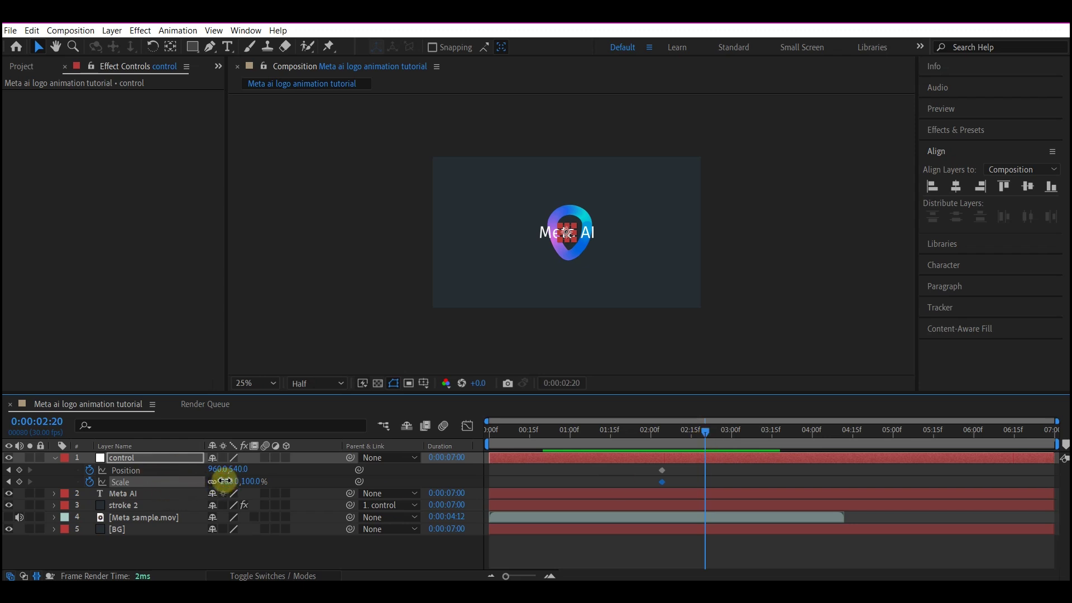
pyautogui.moveTo(225, 481); pyautogui.dragTo(213, 485)
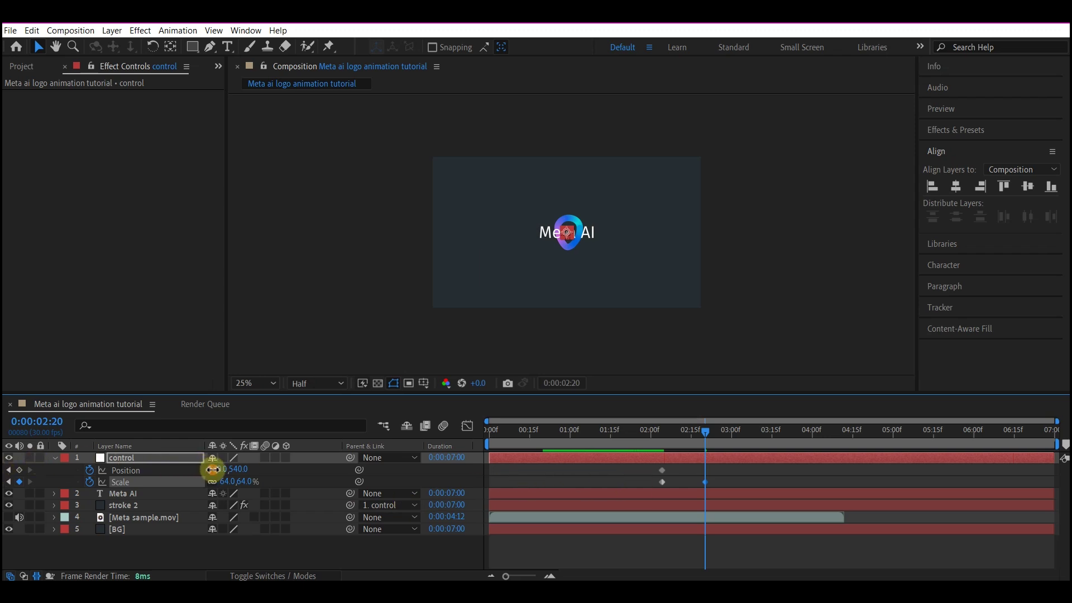
pyautogui.moveTo(212, 470); pyautogui.dragTo(110, 479)
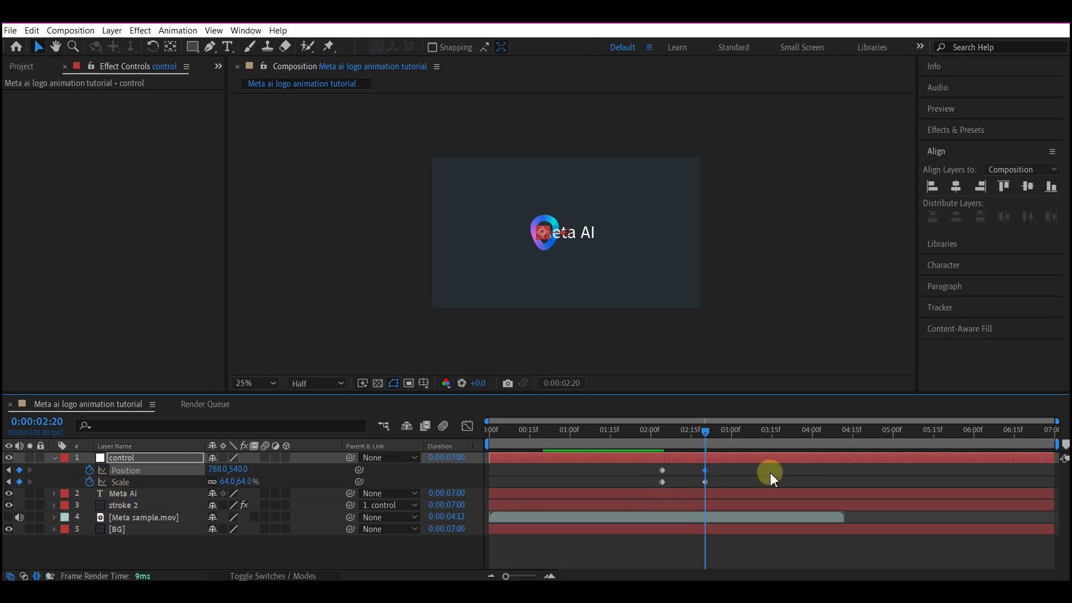
pyautogui.moveTo(754, 471); pyautogui.dragTo(644, 480)
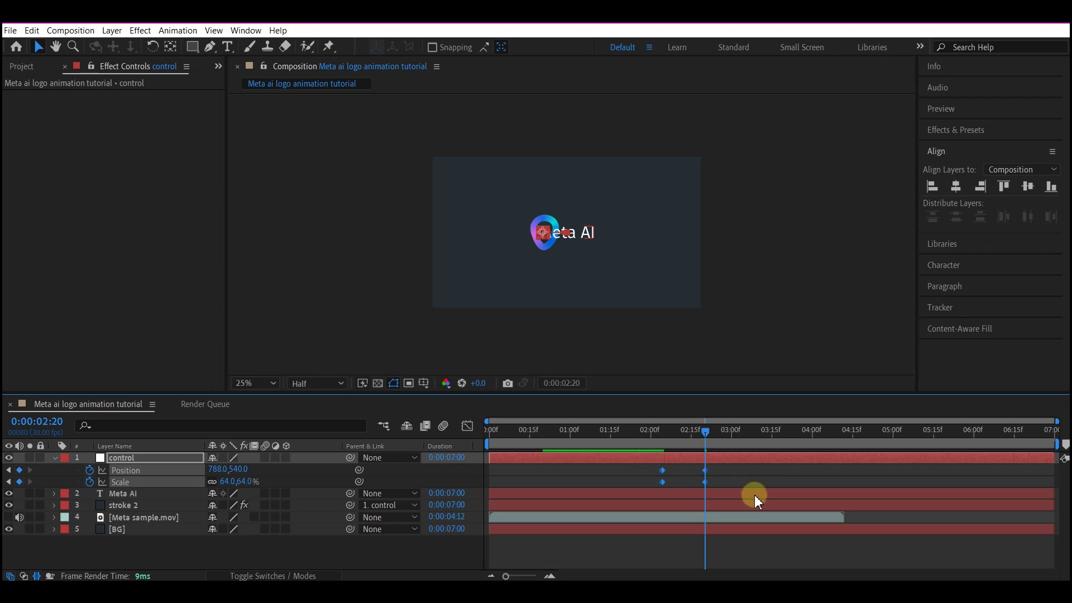
pyautogui.press('F9')
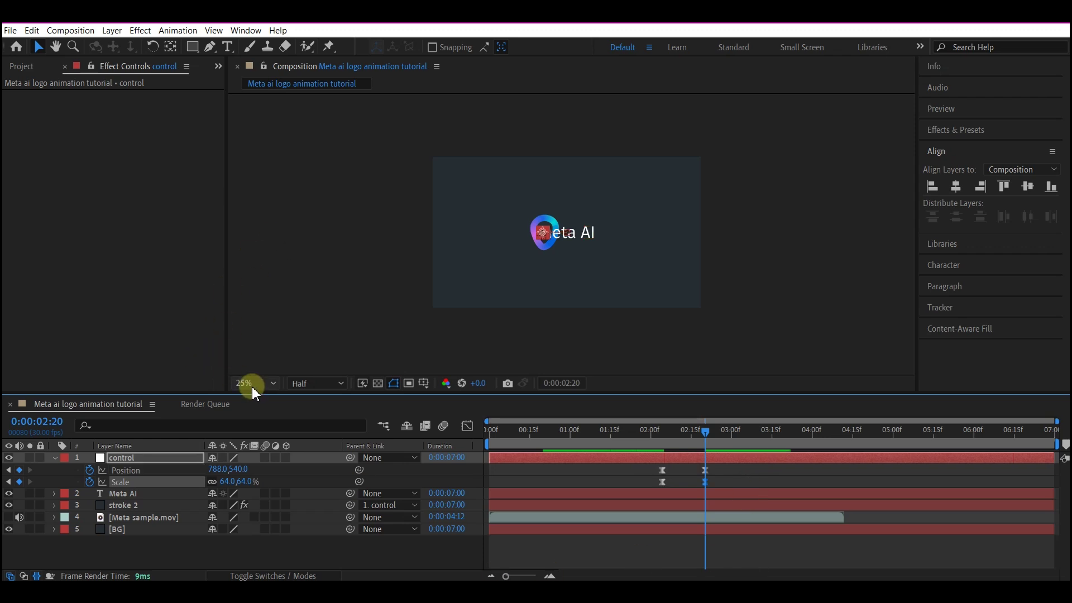
# - Move the Meta AI text horizontally to the right side of the logo ring, at position 1134.1, 540
pyautogui.click(252, 390)
pyautogui.click(251, 146)
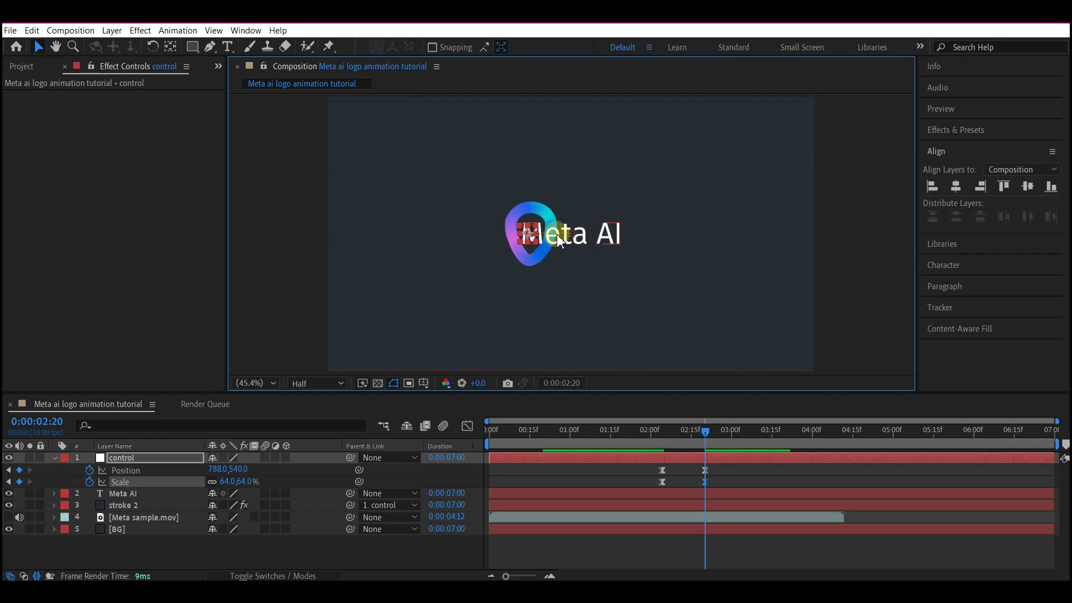
pyautogui.click(581, 245)
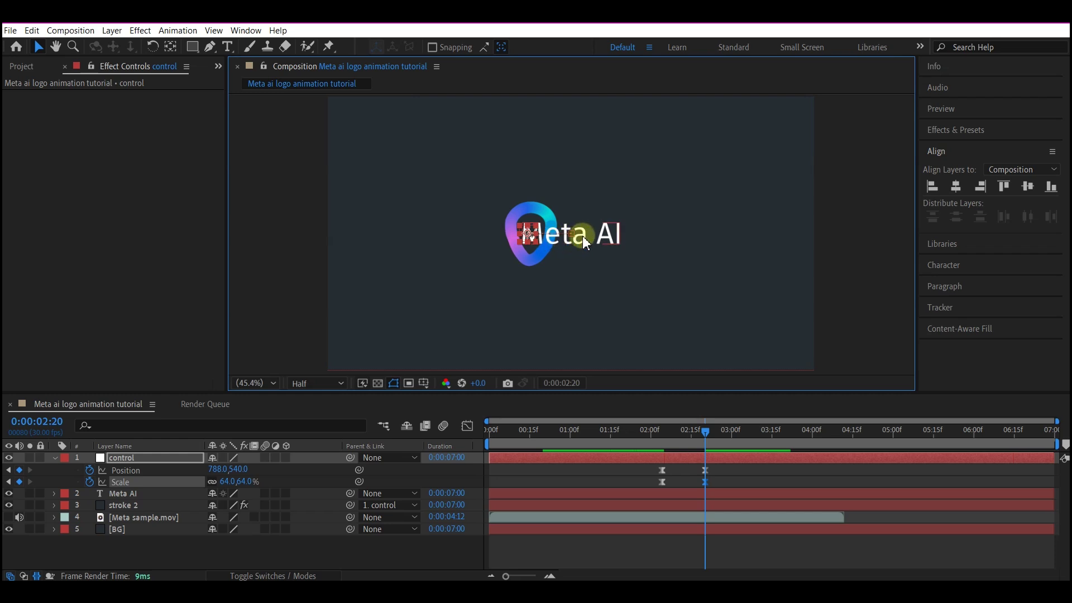
pyautogui.moveTo(582, 236); pyautogui.dragTo(628, 240)
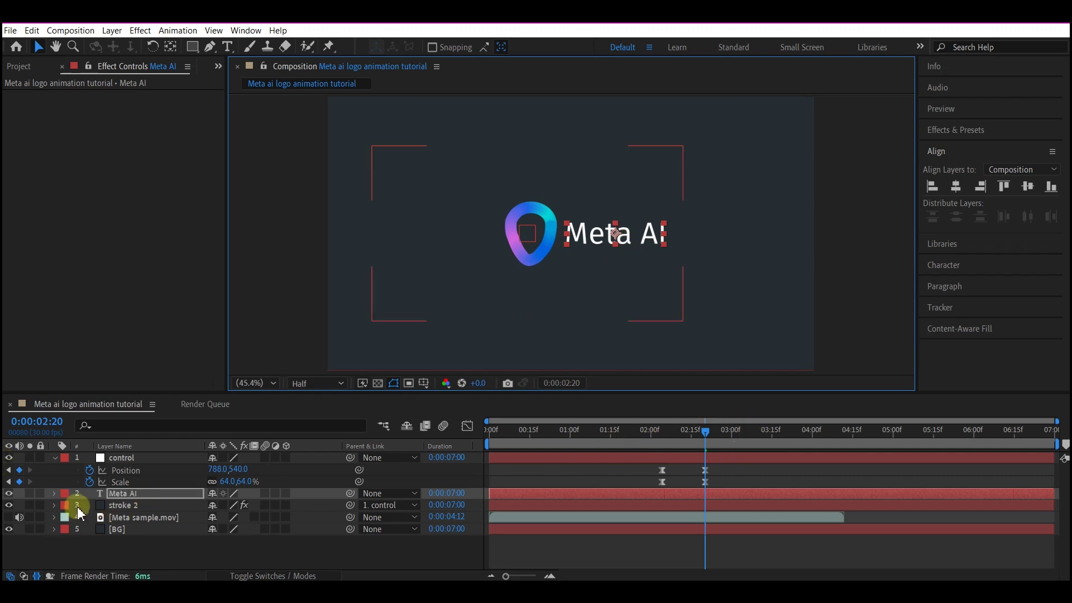
# - Add a text animator with Opacity, Blur and Scale properties to the Meta AI layer
pyautogui.click(124, 496)
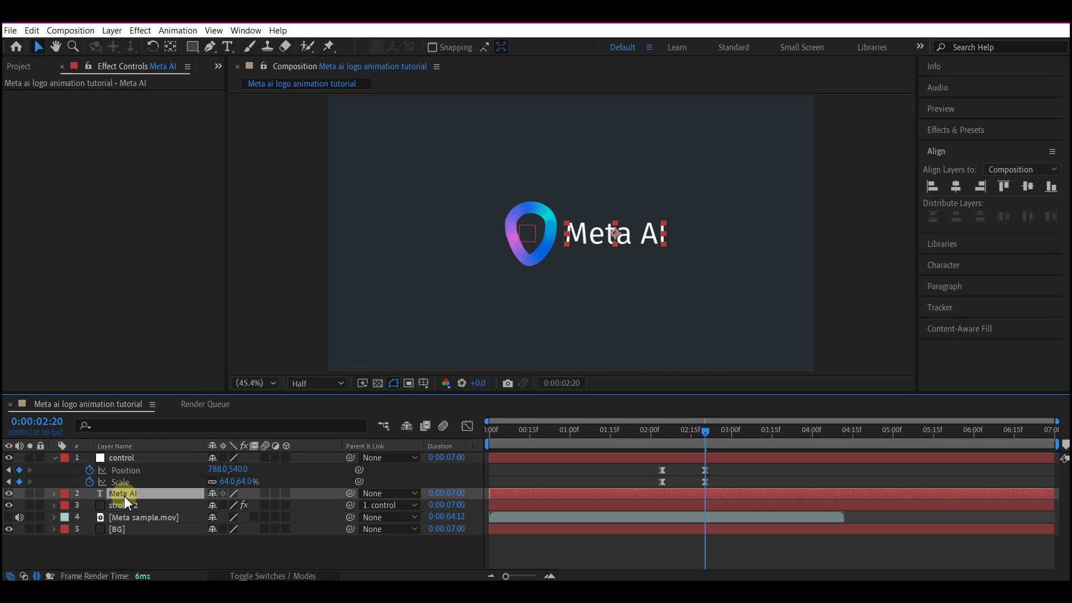
pyautogui.hotkey('ctrl', '`')
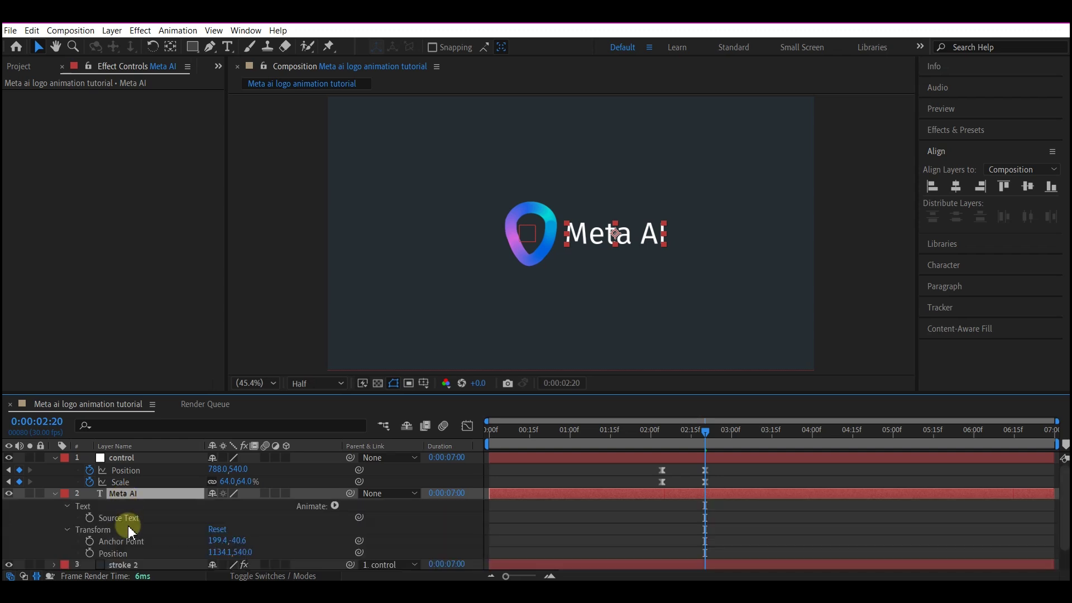
pyautogui.click(335, 506)
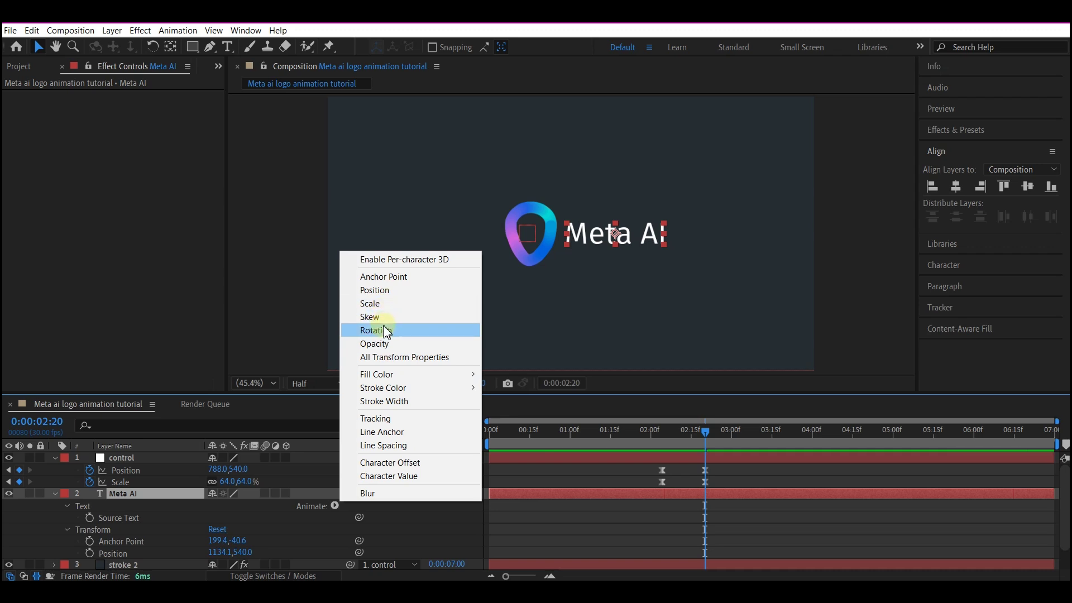
pyautogui.click(388, 343)
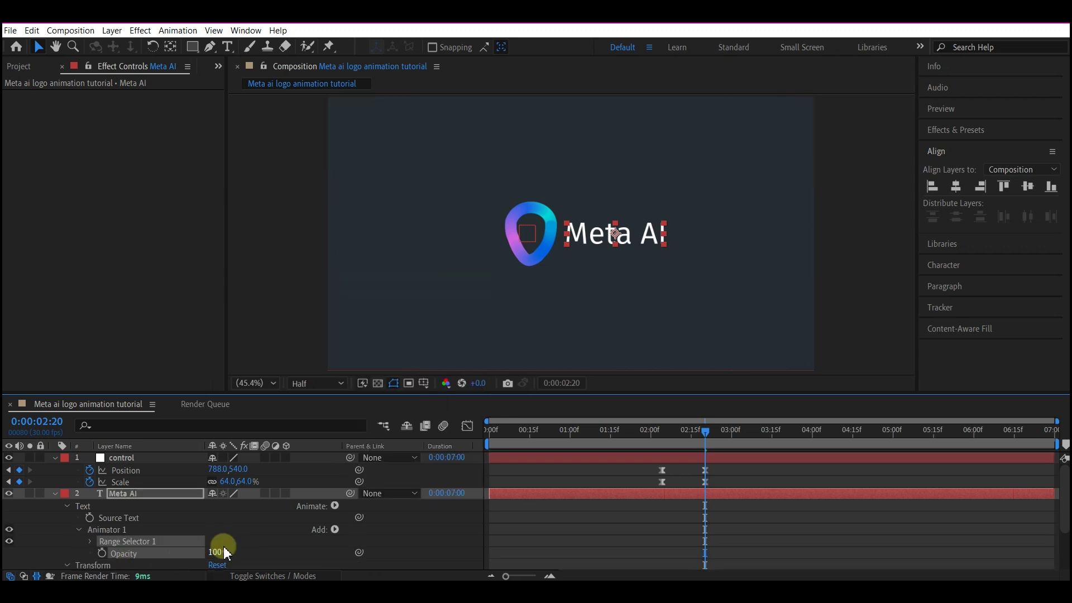
pyautogui.click(332, 534)
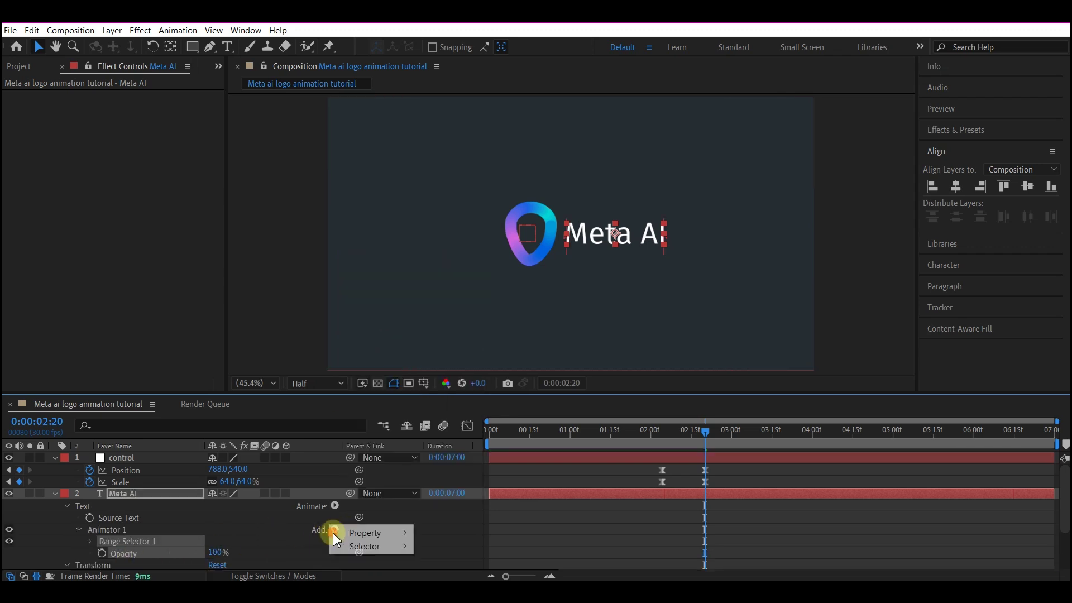
pyautogui.click(378, 536)
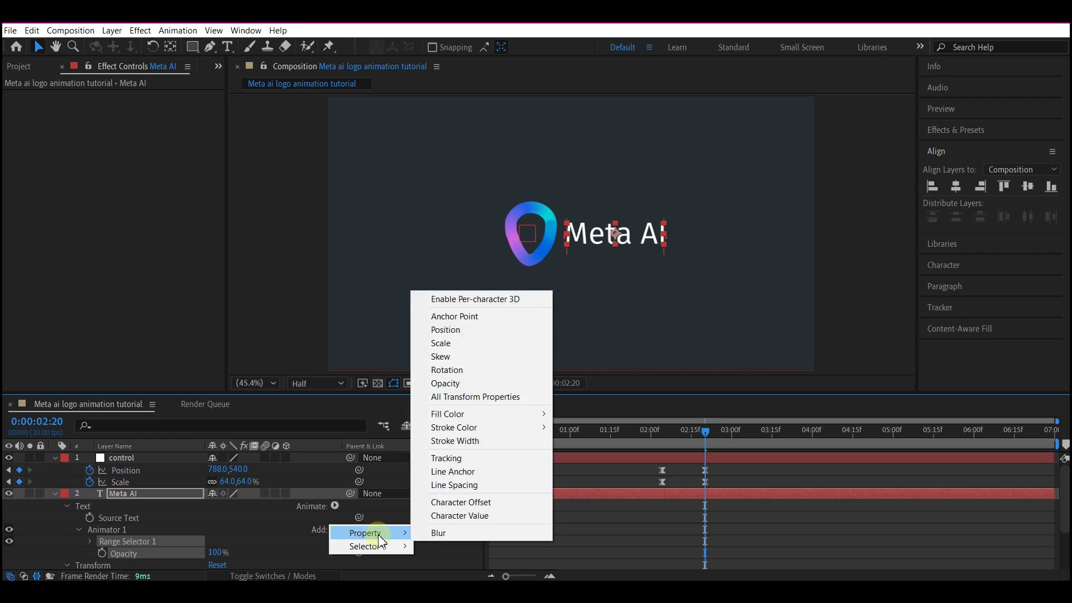
pyautogui.click(447, 533)
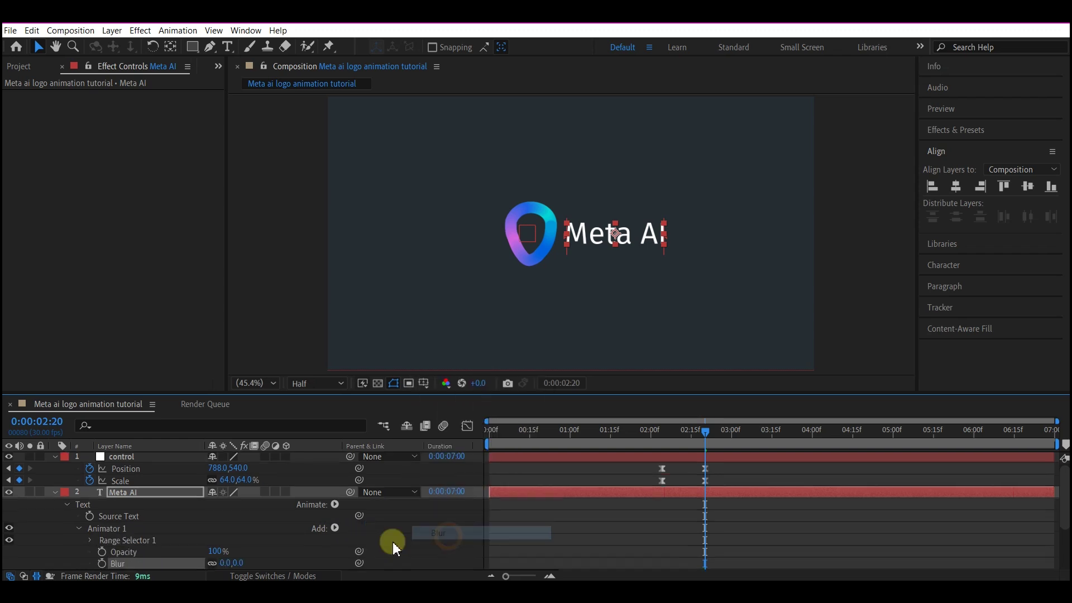
pyautogui.click(335, 532)
pyautogui.moveTo(336, 531)
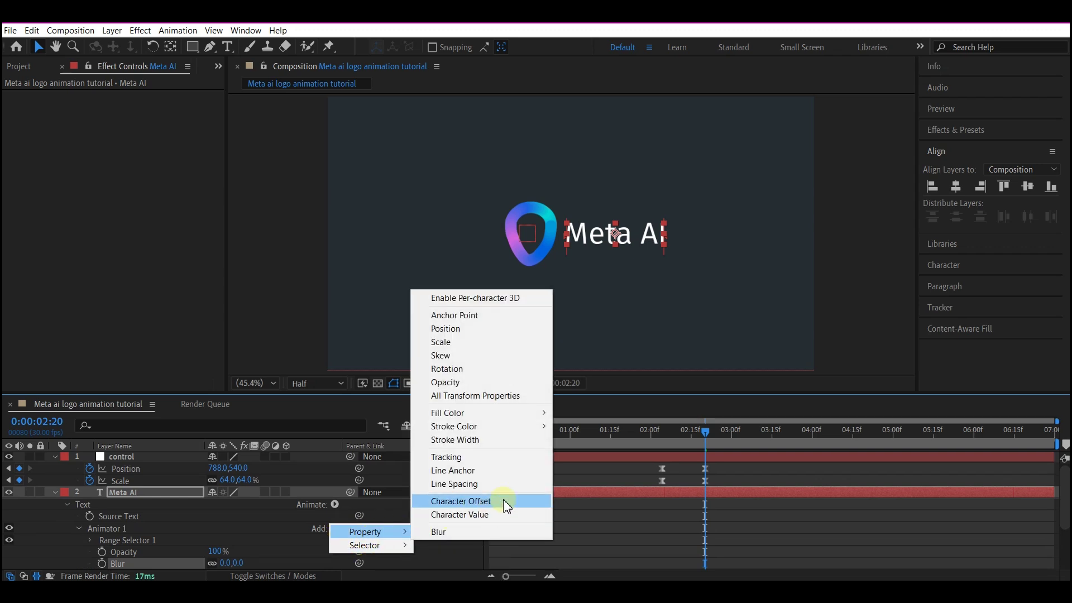
pyautogui.click(449, 341)
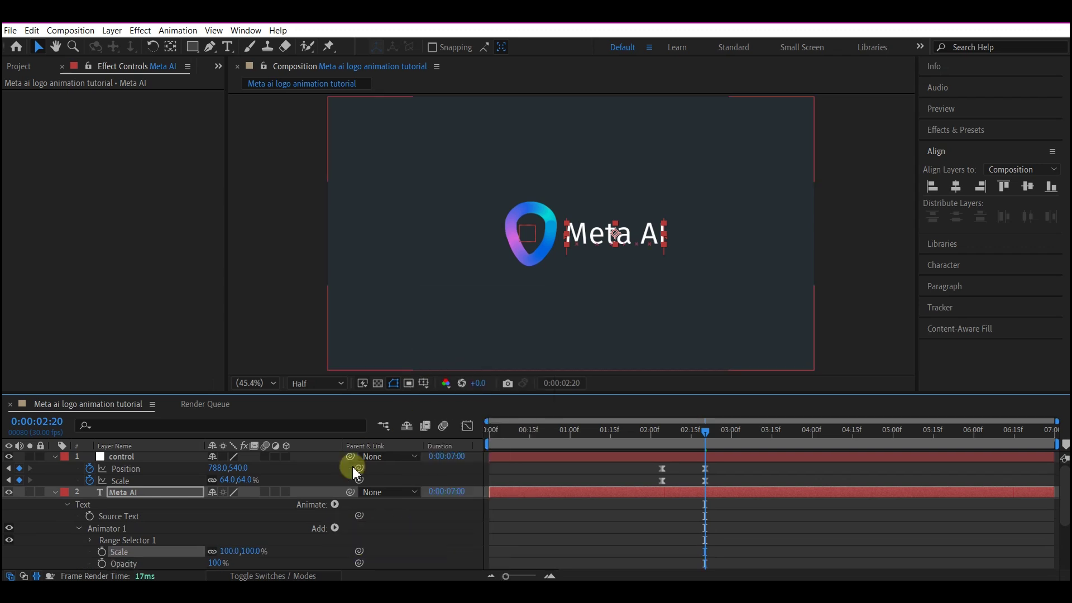
# - Set the text animator's Blur to 40, Scale to 20% and Opacity to 0%
pyautogui.scroll(-1, 168, 545)
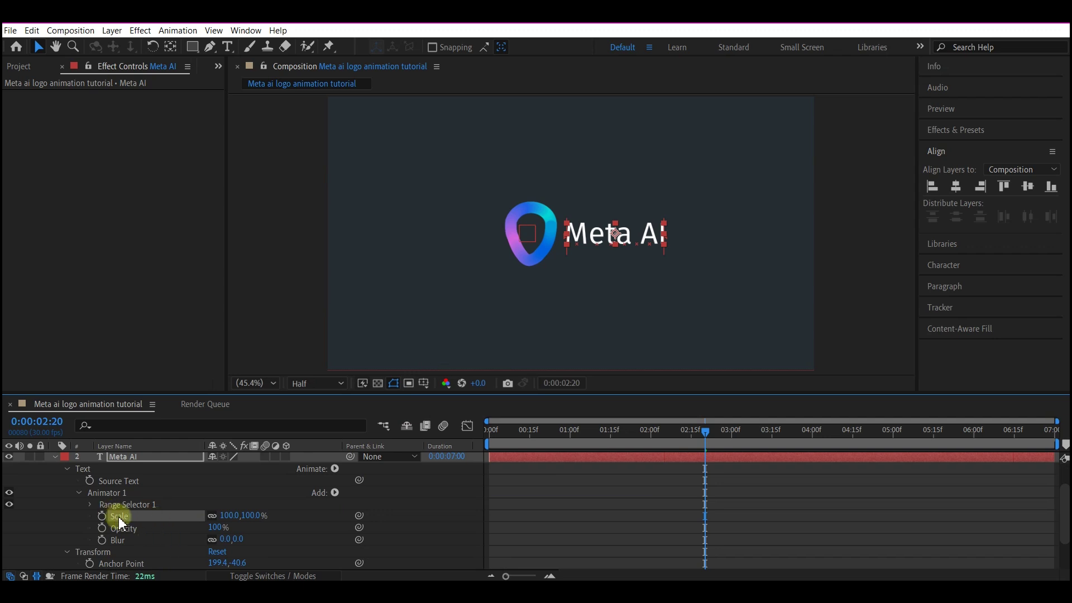
pyautogui.moveTo(228, 541); pyautogui.dragTo(248, 540)
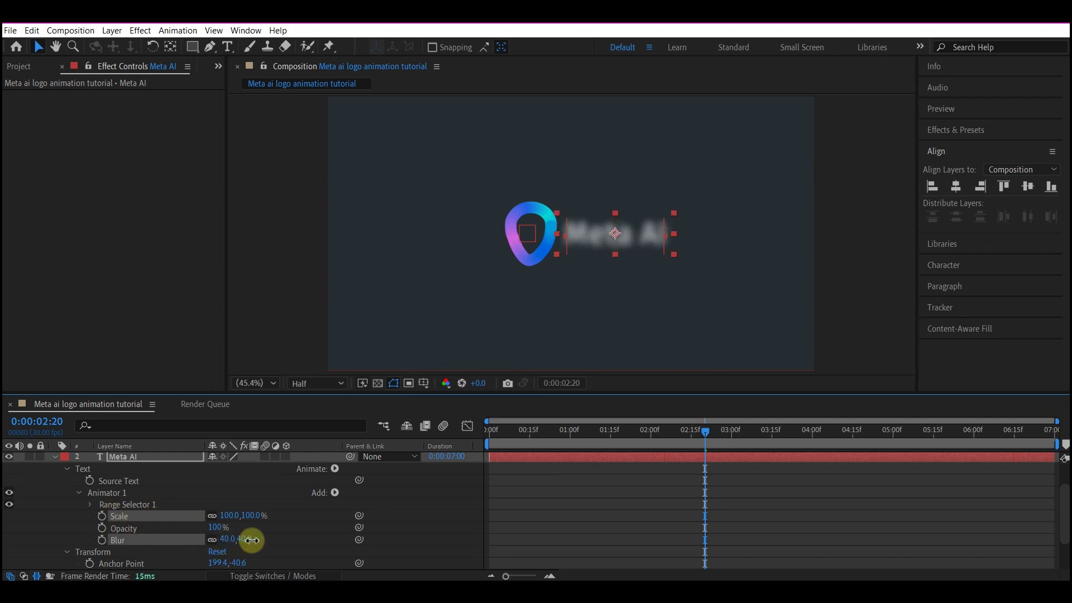
pyautogui.click(115, 538)
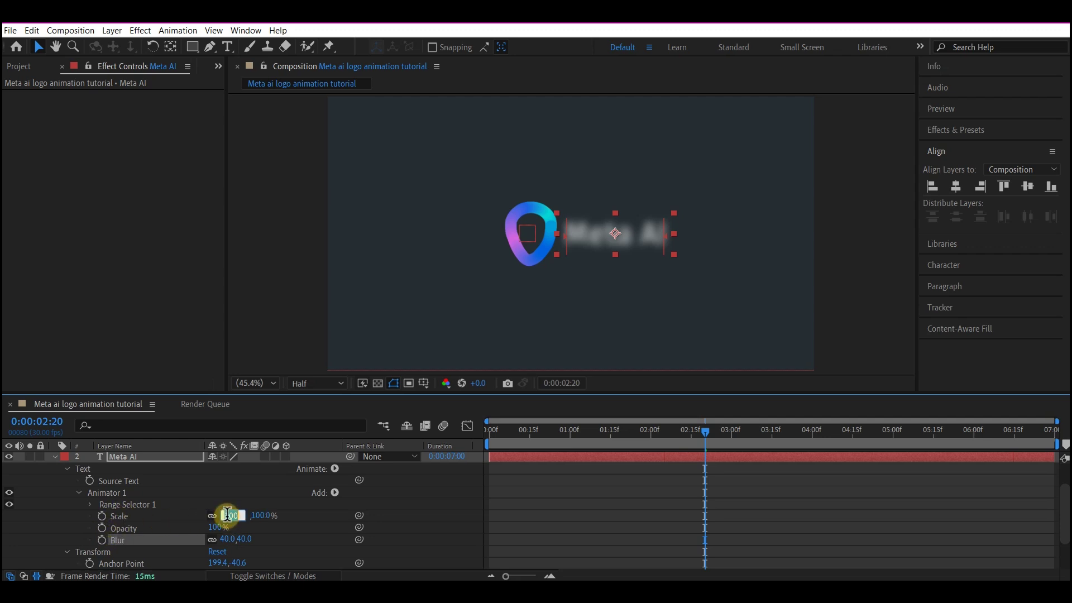
pyautogui.write('20')
pyautogui.press('Return')
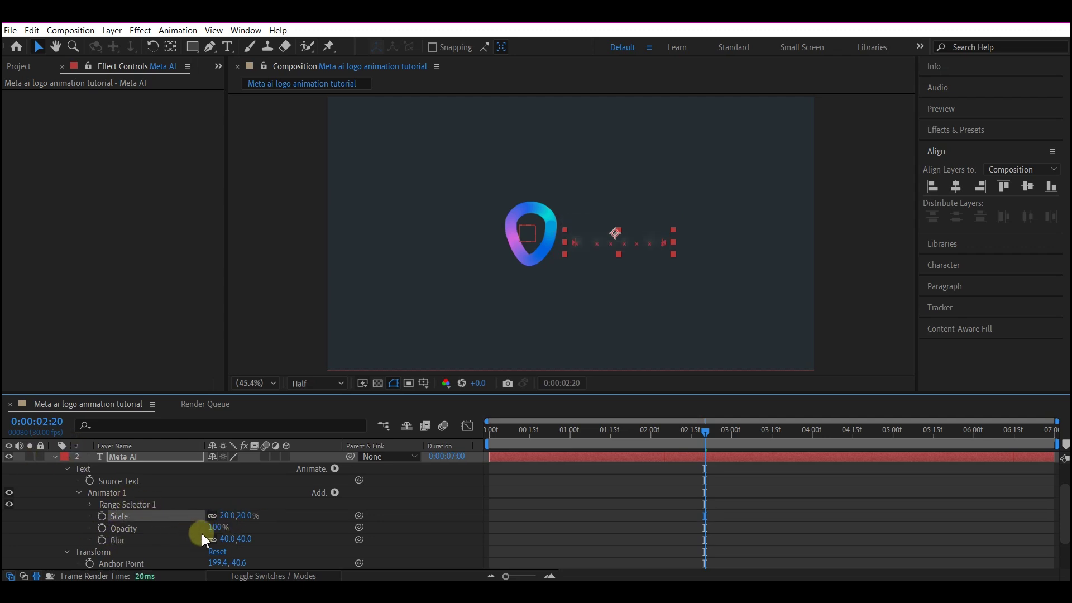
pyautogui.moveTo(216, 531); pyautogui.dragTo(92, 511)
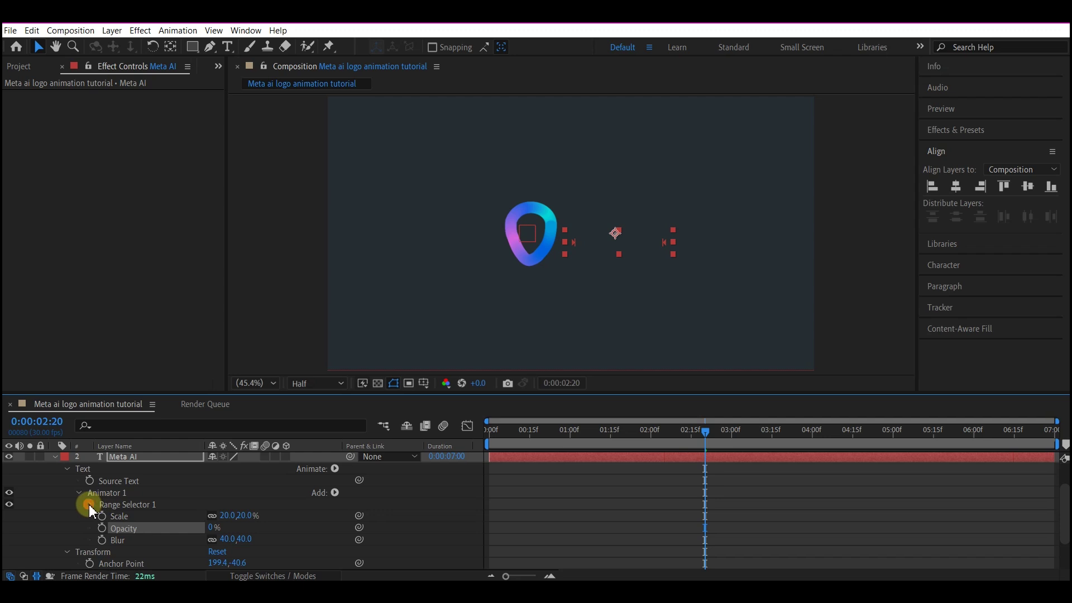
# - At 0:00:02:20, add an Offset keyframe to the Meta AI text's Range Selector 1 with a value of -100%
pyautogui.click(90, 505)
pyautogui.scroll(-3, 112, 506)
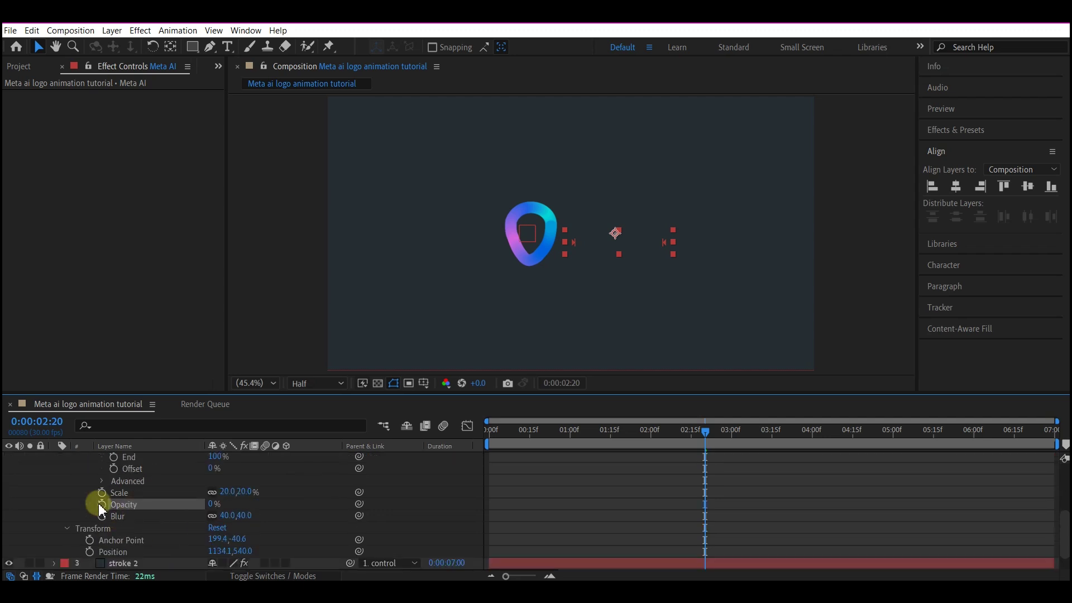
pyautogui.click(113, 467)
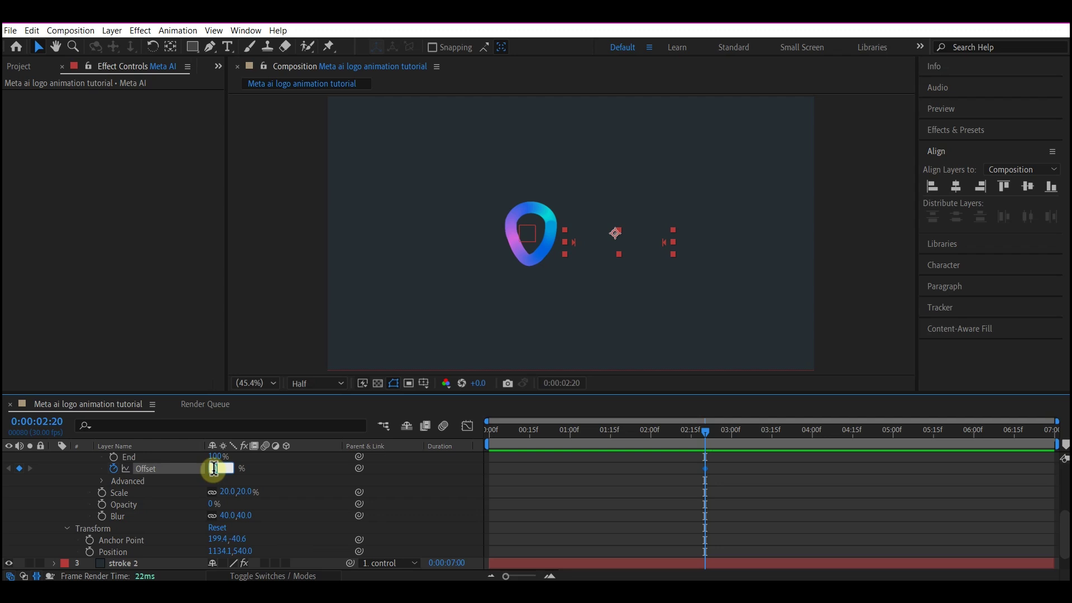
pyautogui.write('-100')
pyautogui.click(442, 516)
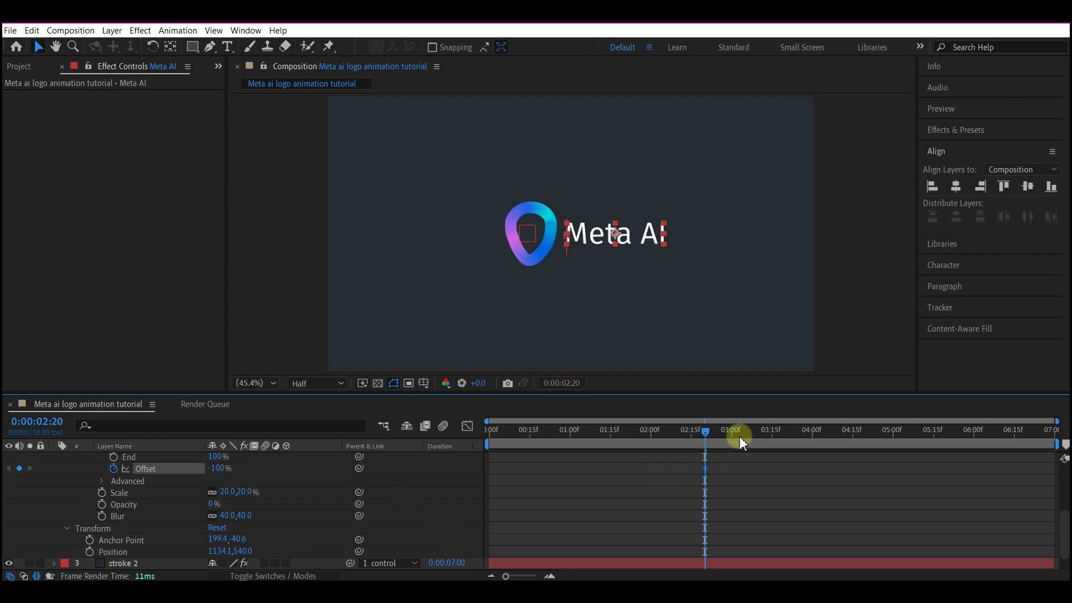
# - At 0:00:03:11, set the Meta AI range selector's Offset to 100%
pyautogui.scroll(3, 760, 500)
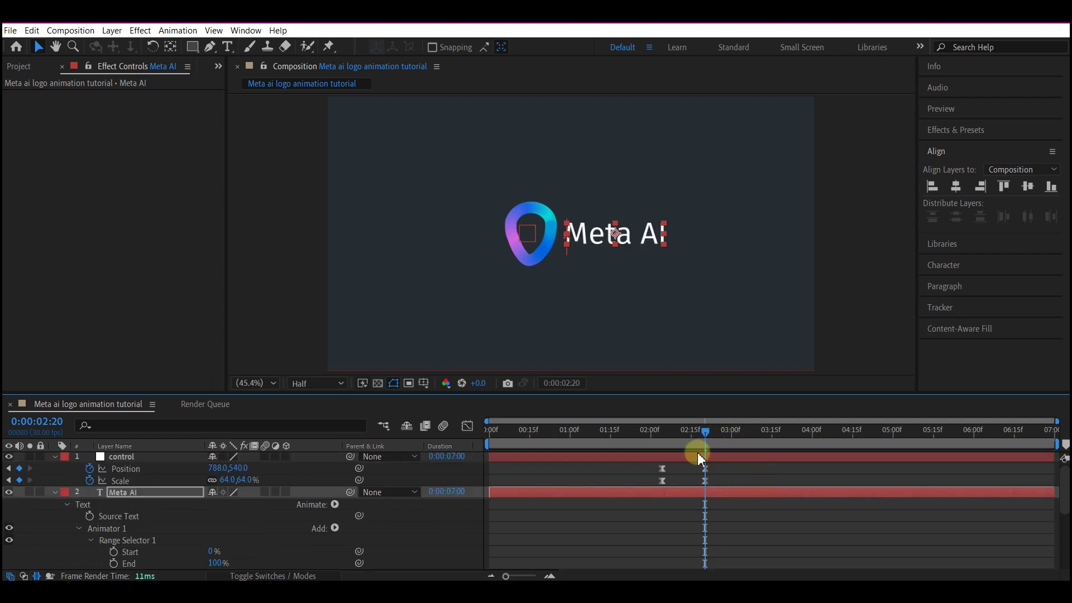
pyautogui.moveTo(704, 434); pyautogui.dragTo(761, 436)
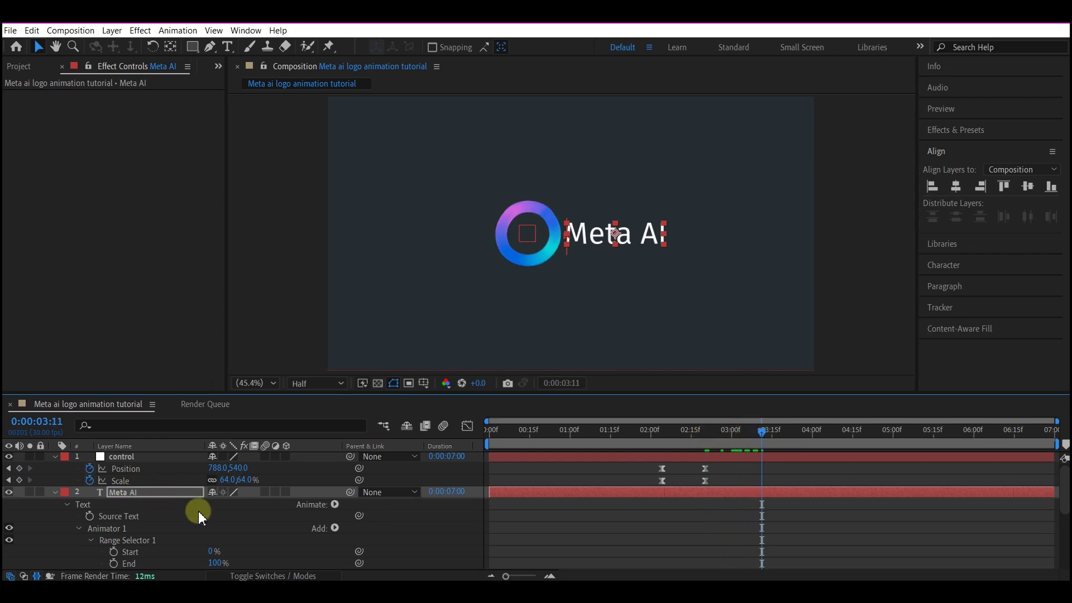
pyautogui.scroll(-3, 199, 511)
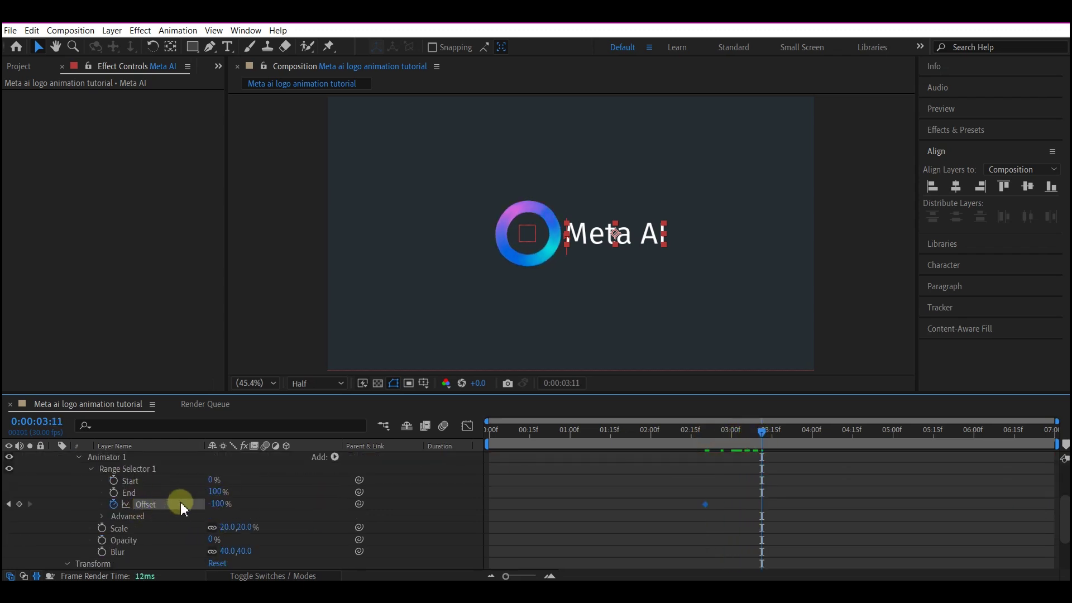
pyautogui.moveTo(219, 509); pyautogui.dragTo(493, 487)
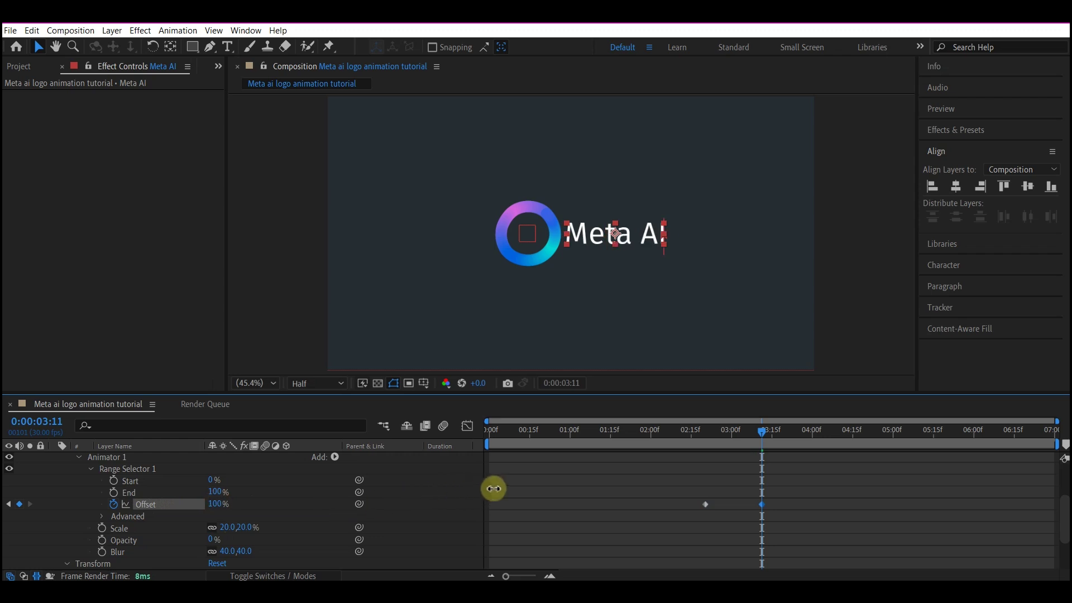
# - Set the Shape in the Meta AI range selector's Advanced options to Ramp Up
pyautogui.click(103, 516)
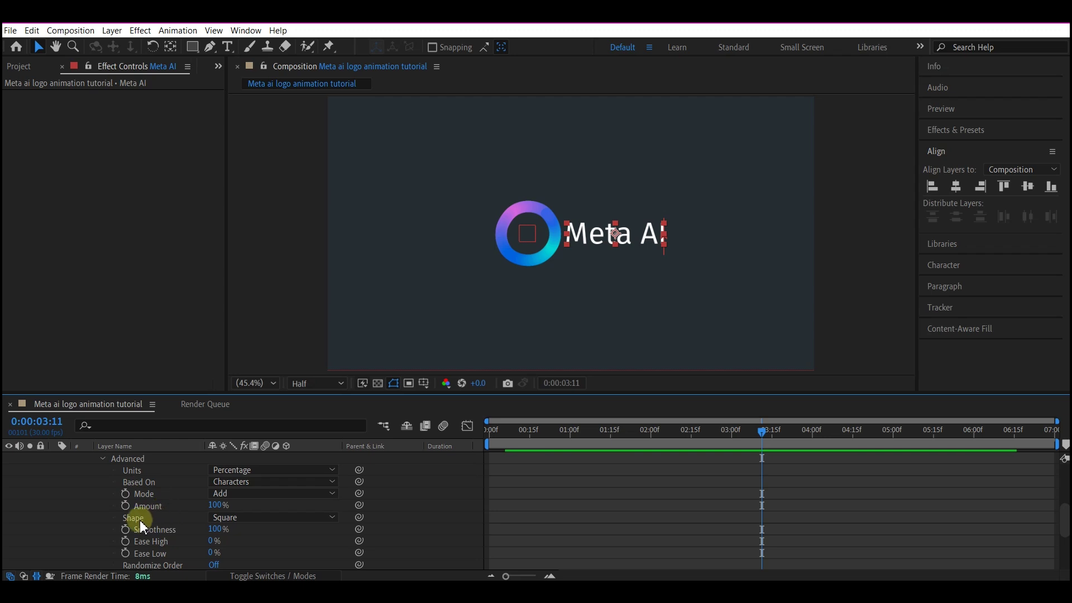
pyautogui.click(223, 517)
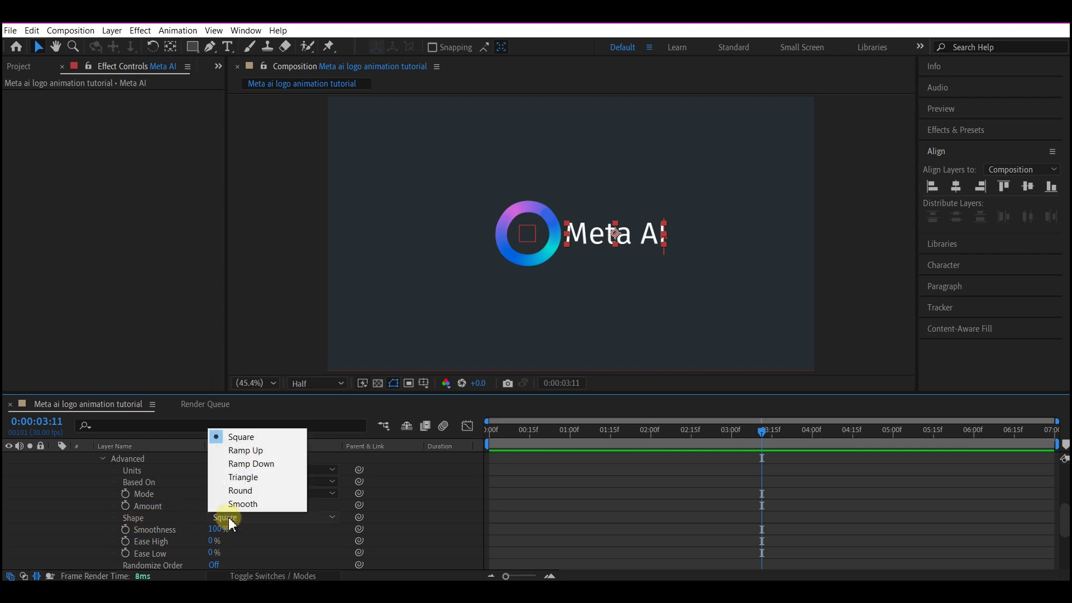
pyautogui.click(241, 449)
# - Apply Easy Ease to both Meta AI Offset keyframes, shift them about 8 frames earlier to overlap the control null's movement, and scrub through the reveal
pyautogui.press('u')
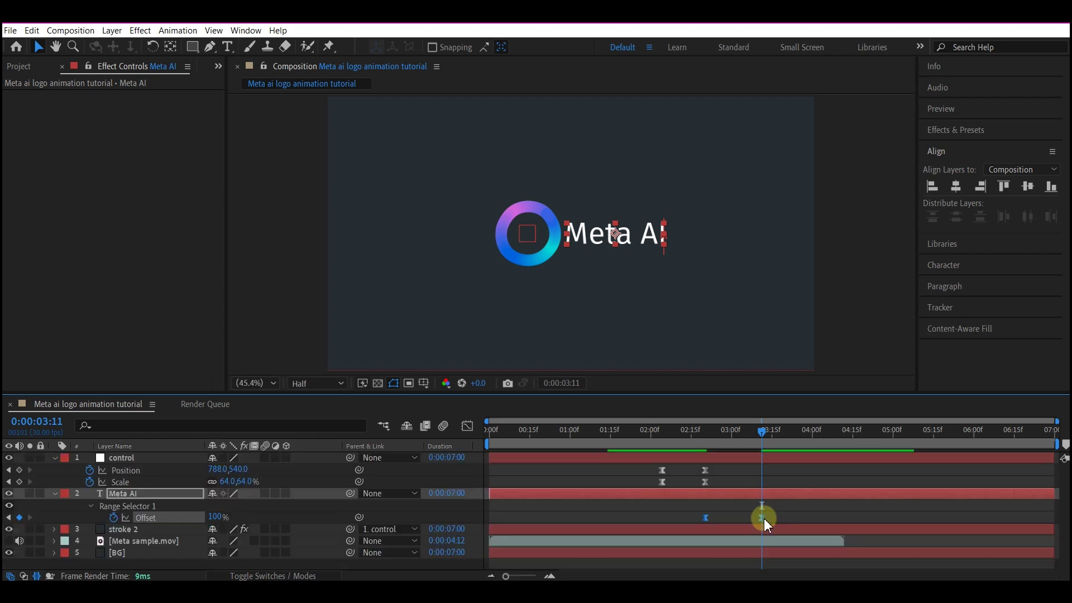
pyautogui.moveTo(762, 516); pyautogui.dragTo(739, 511)
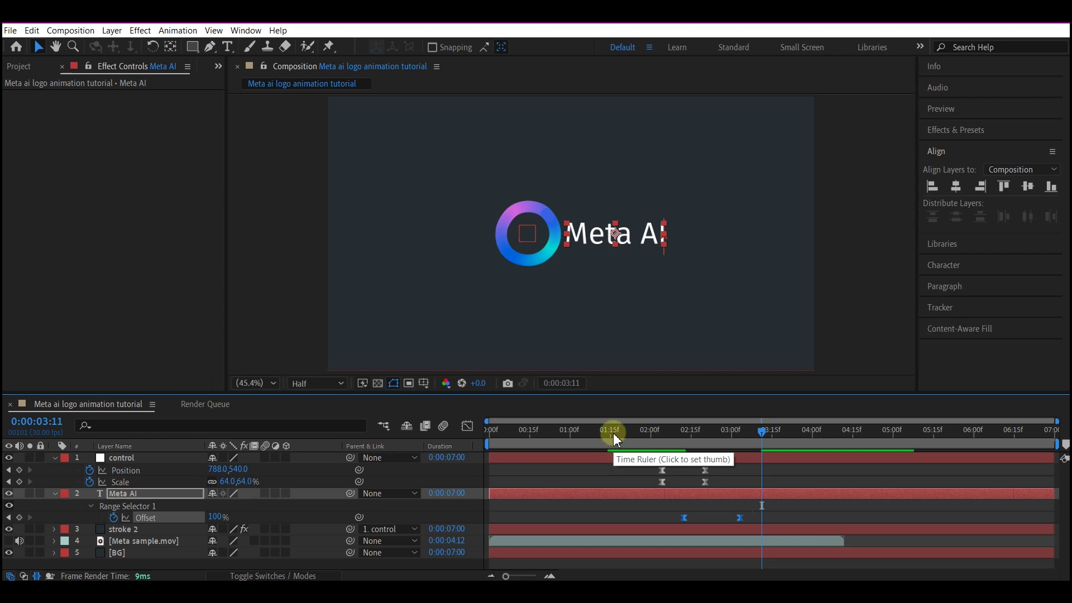
pyautogui.moveTo(613, 434); pyautogui.dragTo(767, 422)
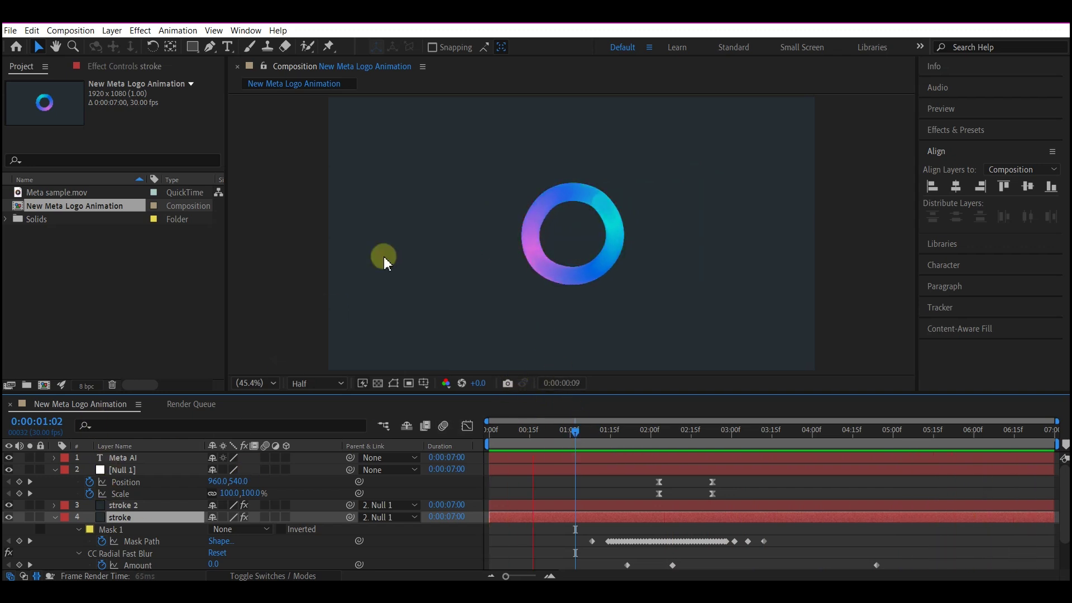
pyautogui.click(120, 506)
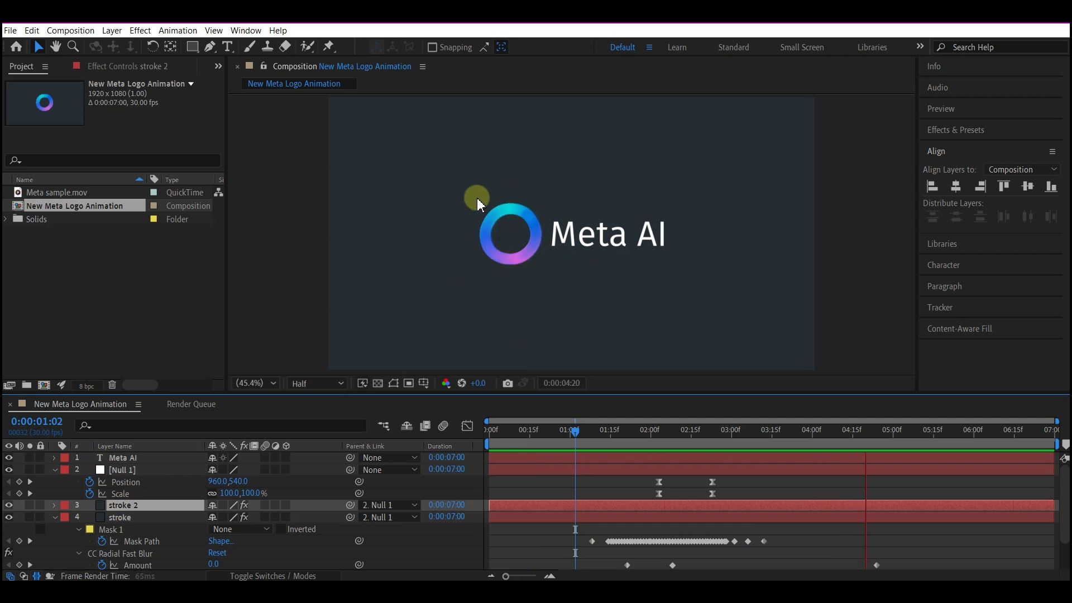
pyautogui.click(122, 518)
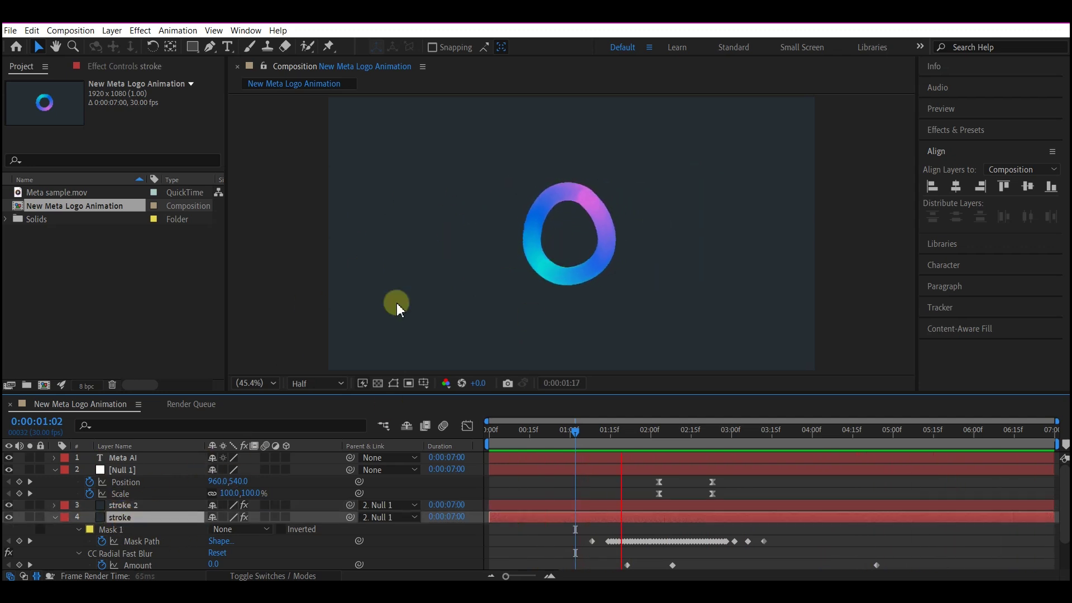